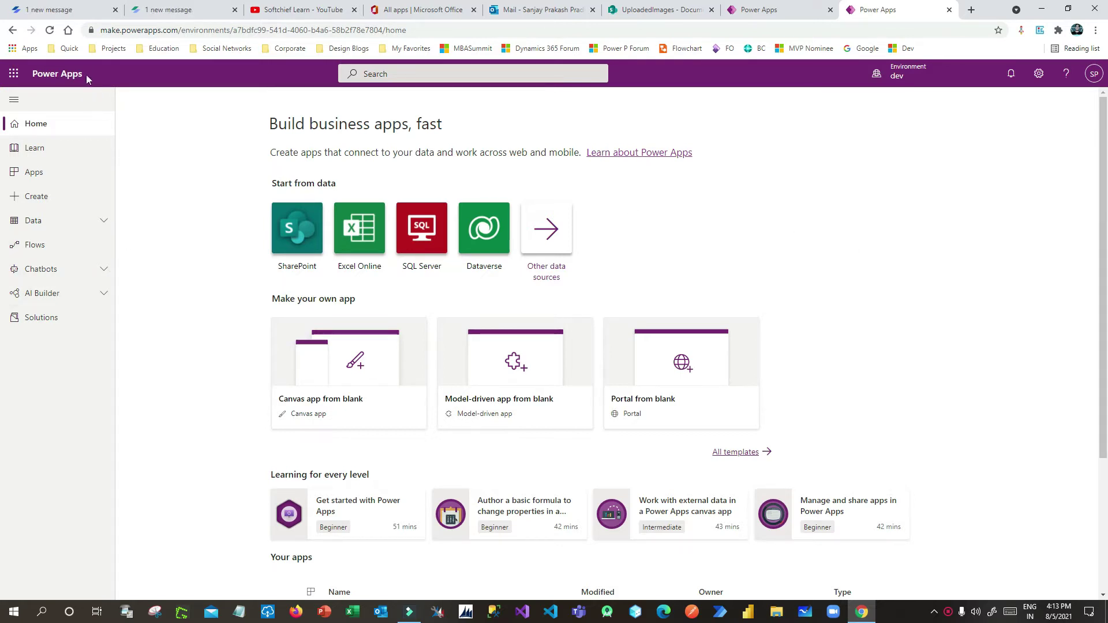
# - Create an instant cloud flow named "Save and Send Email" that is triggered from PowerApps
pyautogui.click(66, 243)
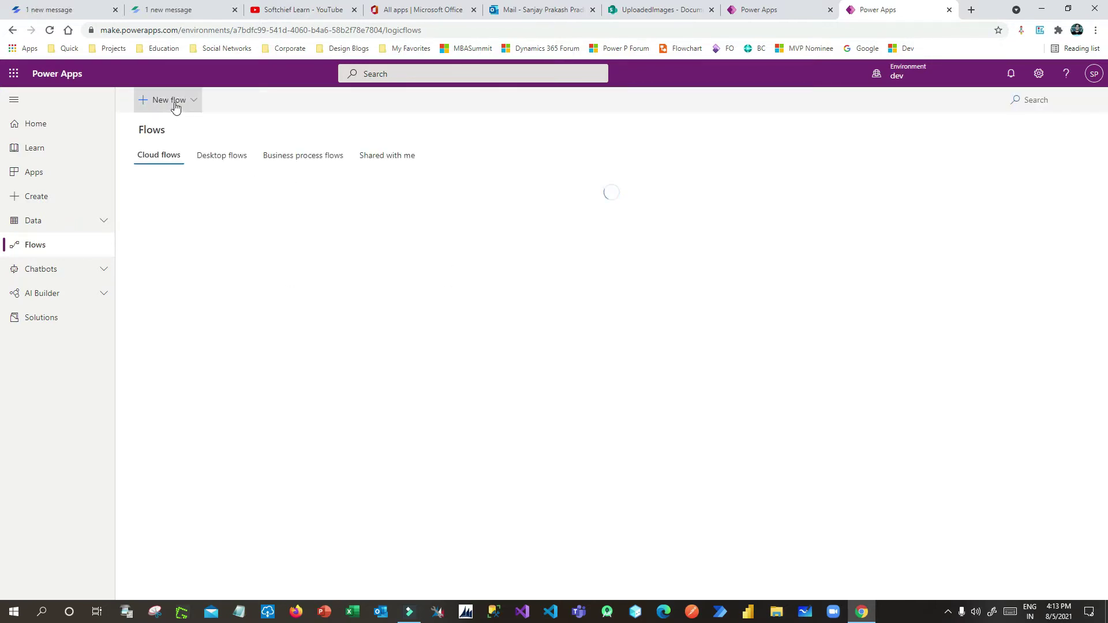
pyautogui.click(175, 108)
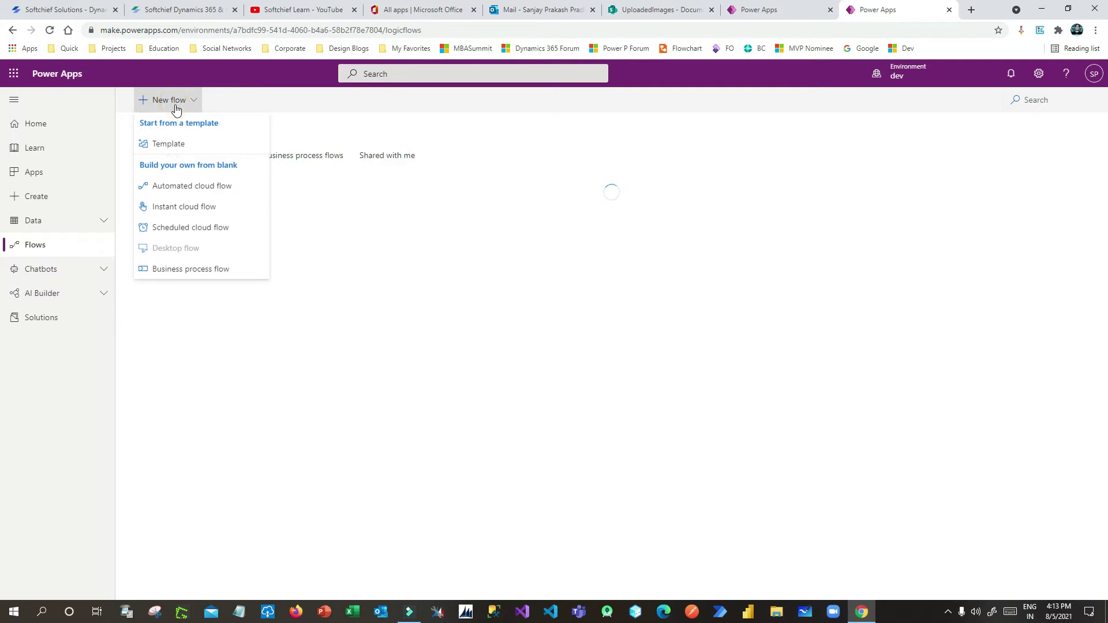
pyautogui.click(204, 210)
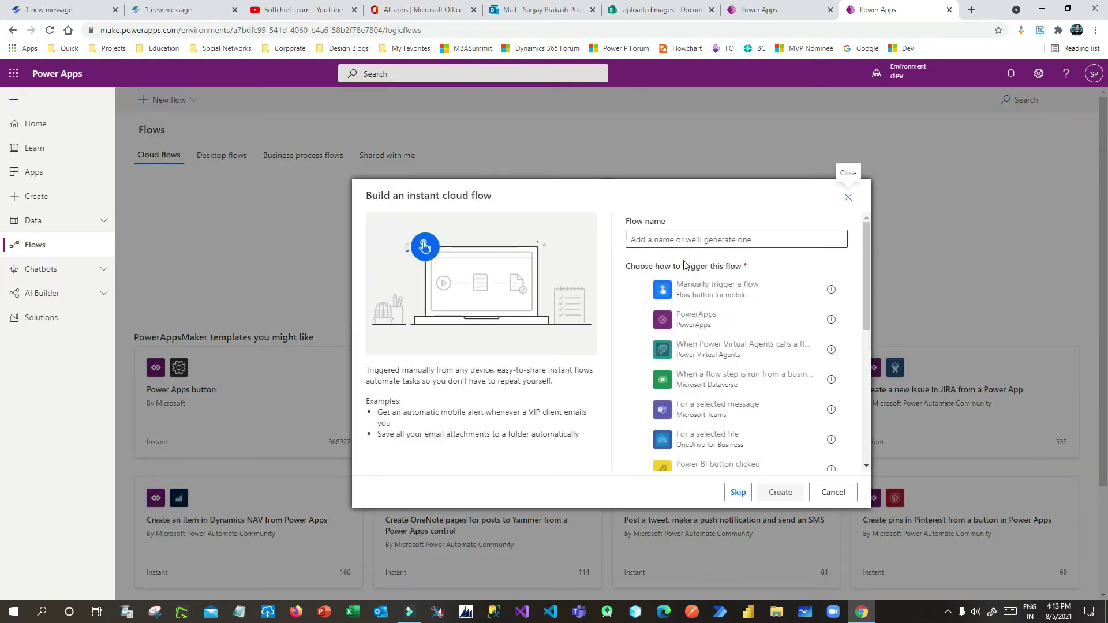
pyautogui.click(687, 327)
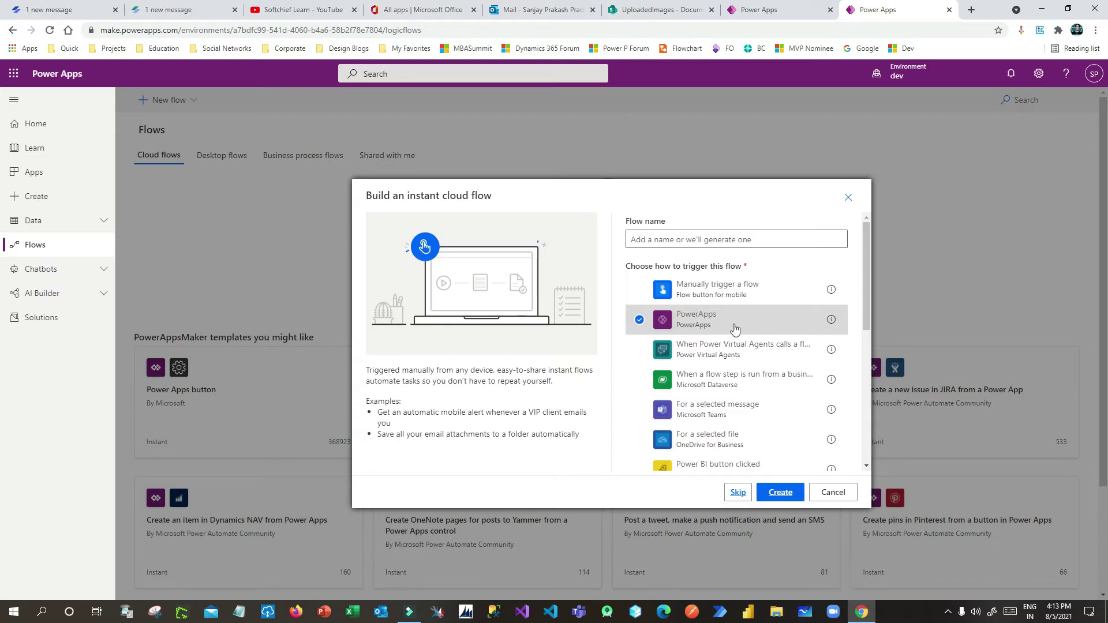
pyautogui.click(685, 243)
pyautogui.write('Save and SendEmail')
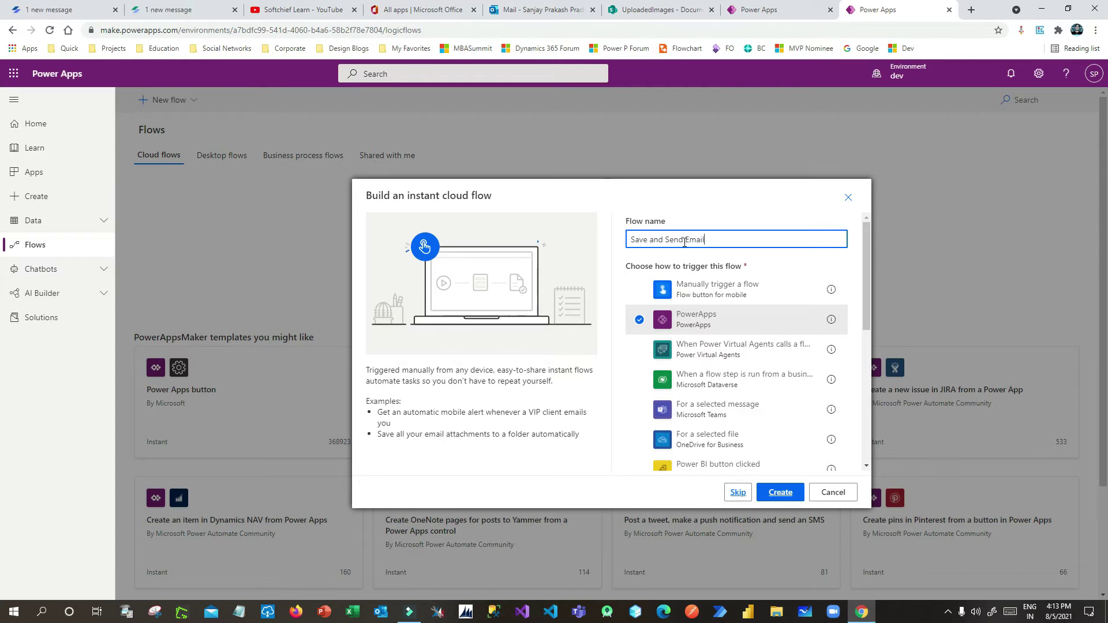
pyautogui.click(781, 493)
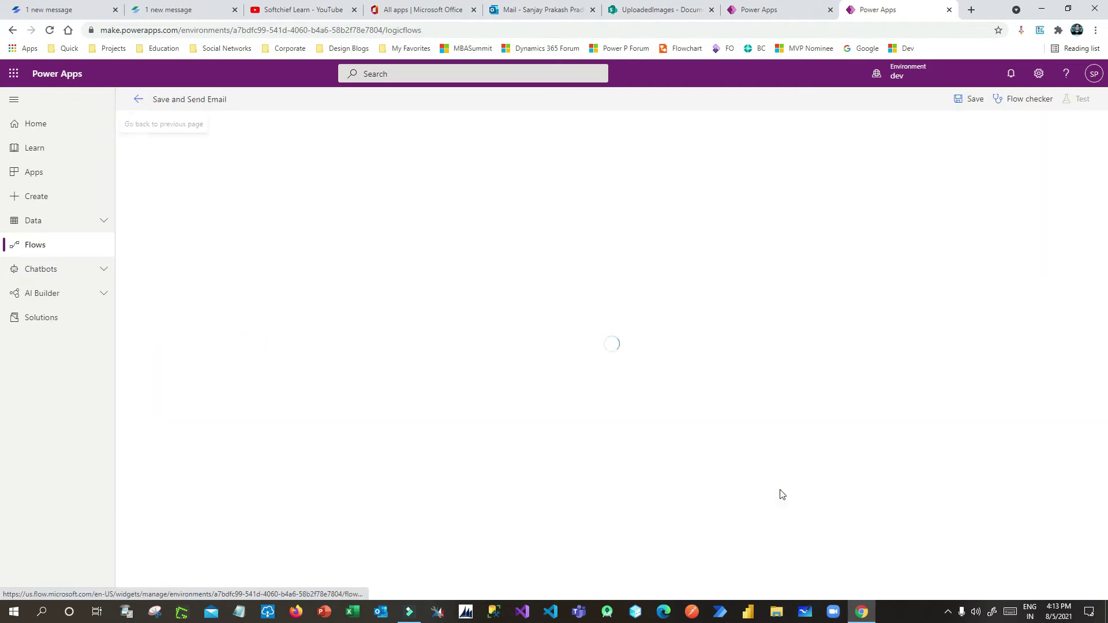
# - Add an Initialize variable action below the PowerApps trigger
pyautogui.click(614, 140)
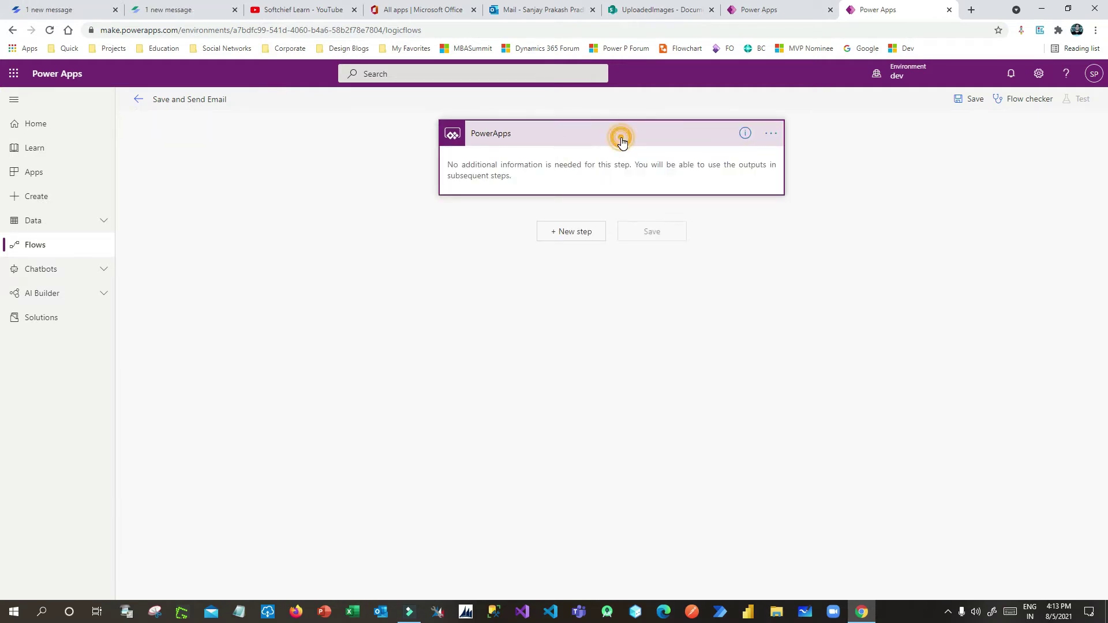
pyautogui.click(621, 139)
pyautogui.click(590, 182)
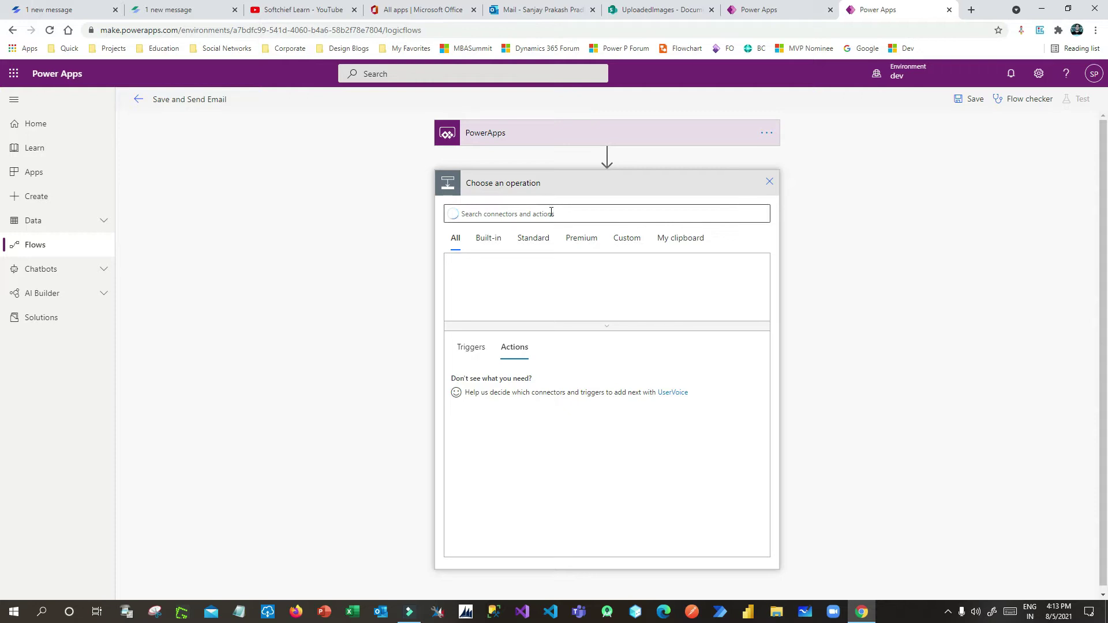
pyautogui.write('variable')
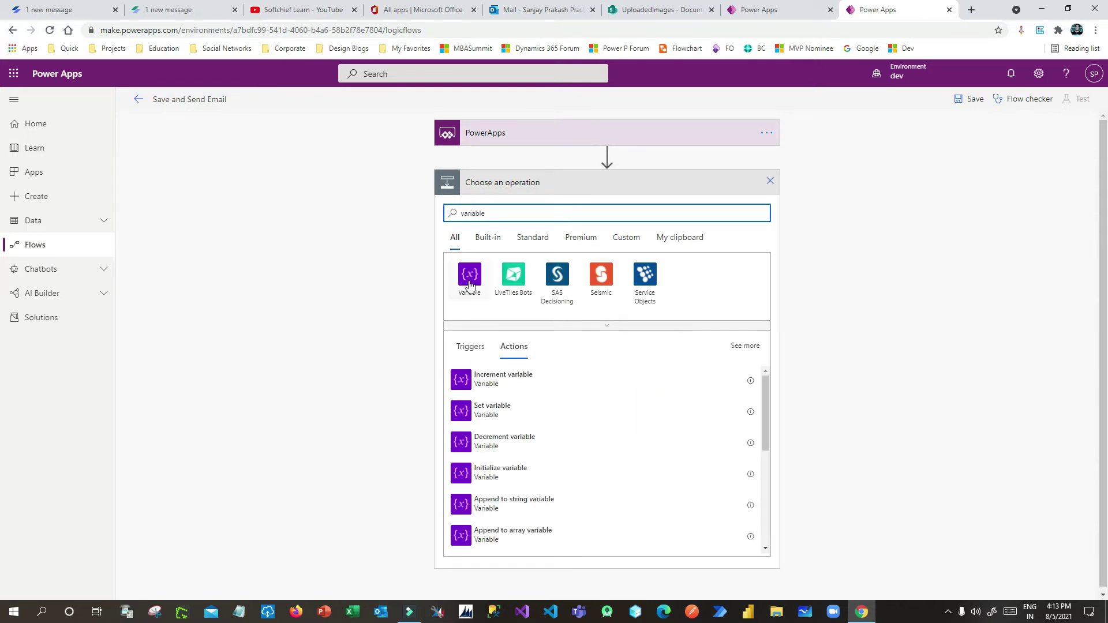
pyautogui.click(469, 283)
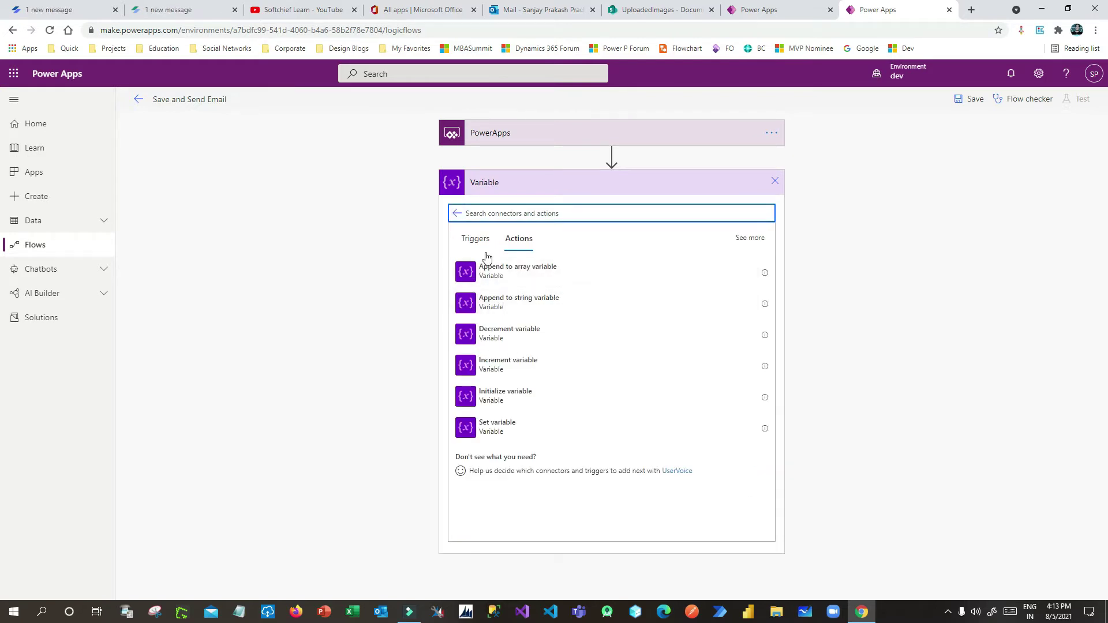
pyautogui.click(506, 393)
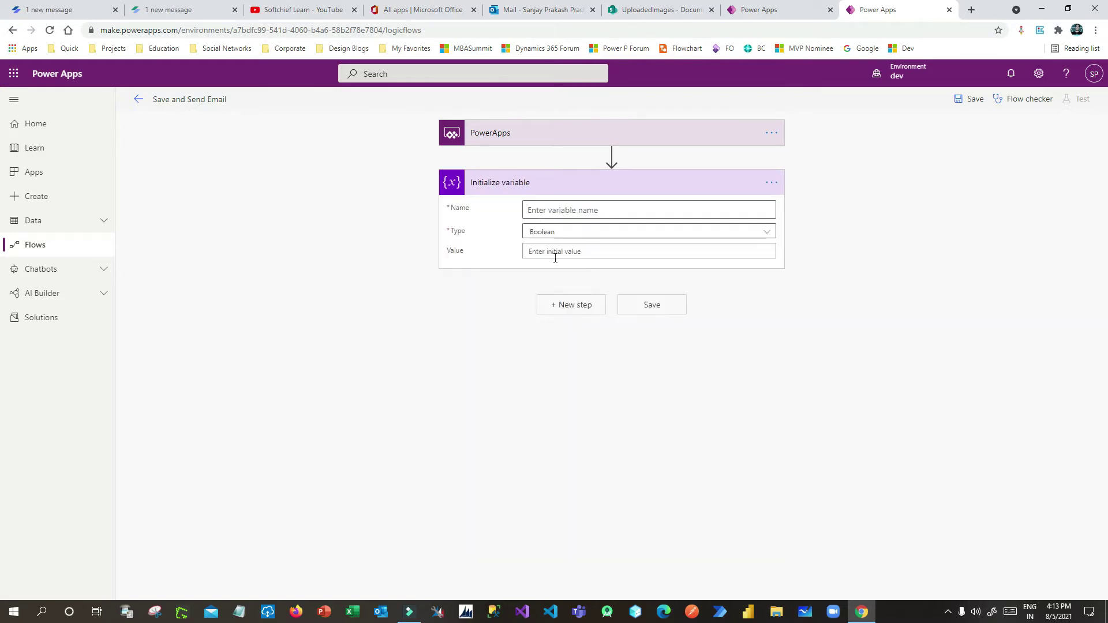
# - Rename the Initialize variable action to "File Name Step"
pyautogui.click(772, 183)
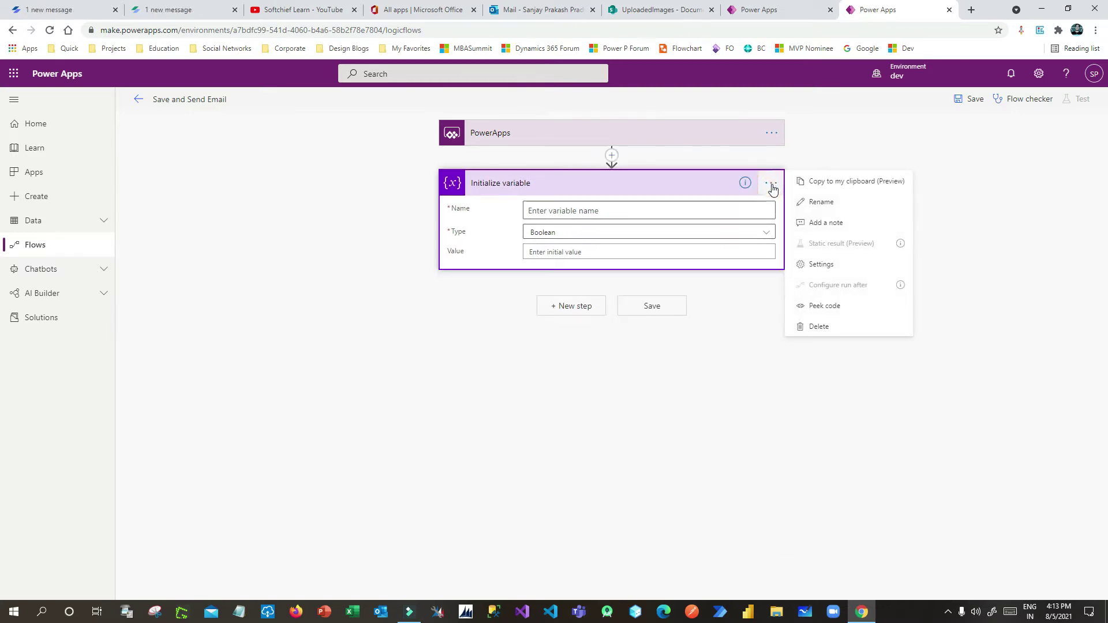
pyautogui.click(822, 202)
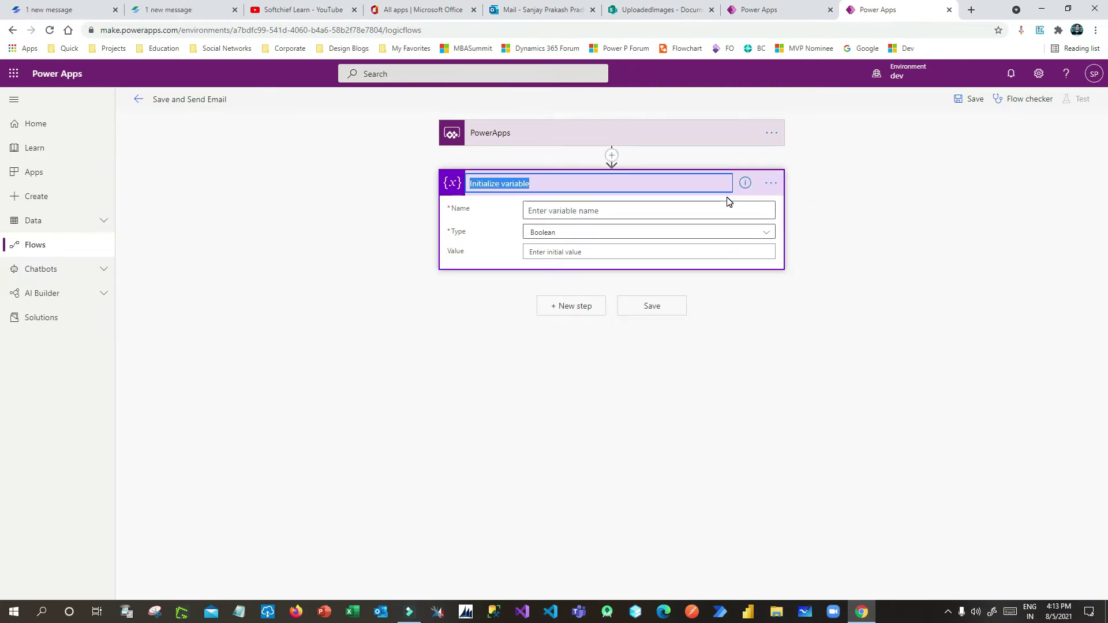
pyautogui.write('File name Step')
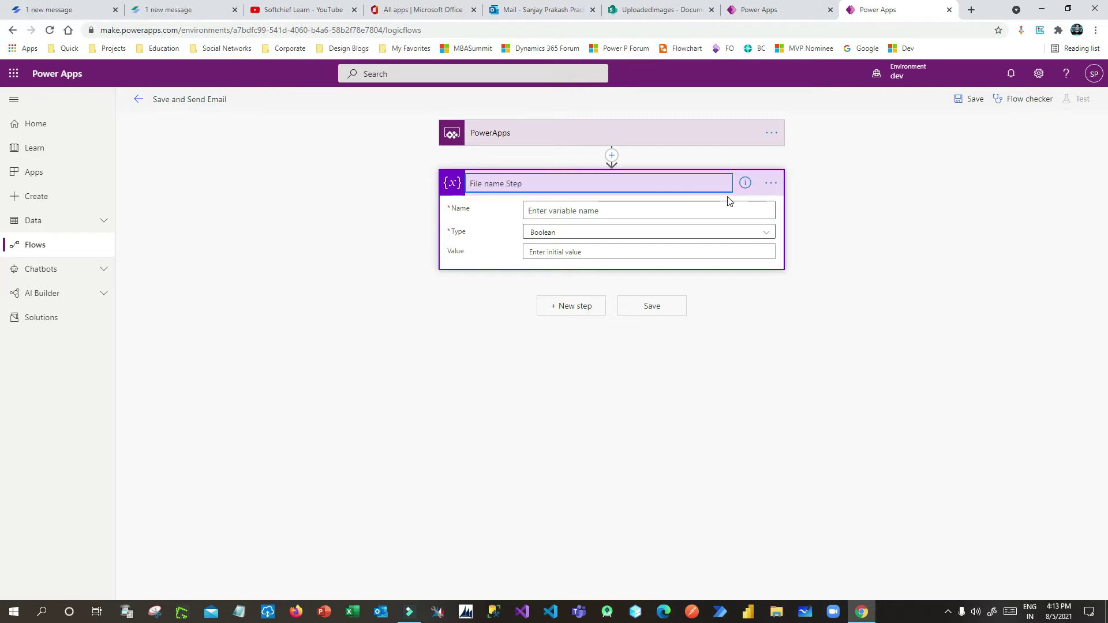
pyautogui.click(488, 183)
pyautogui.press('BackSpace')
pyautogui.write('N')
# - Define the variable as "File name" of type String, with its value set to Ask in PowerApps
pyautogui.click(609, 211)
pyautogui.write('File name')
pyautogui.press('BackSpace')
pyautogui.press('BackSpace')
pyautogui.press('BackSpace')
pyautogui.write('name')
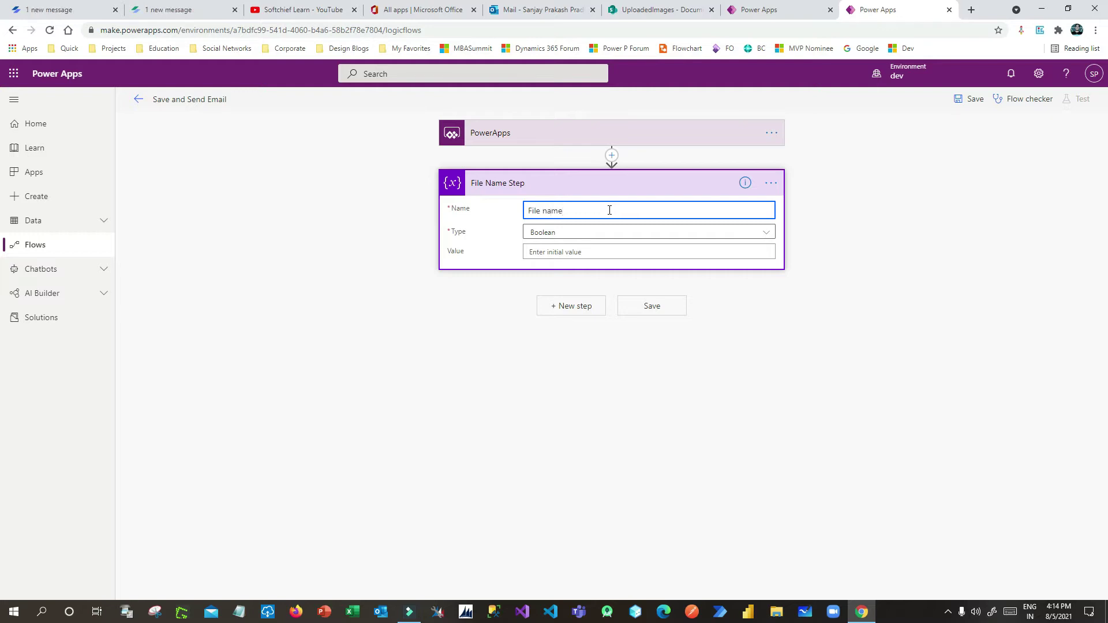
pyautogui.click(631, 233)
pyautogui.click(570, 313)
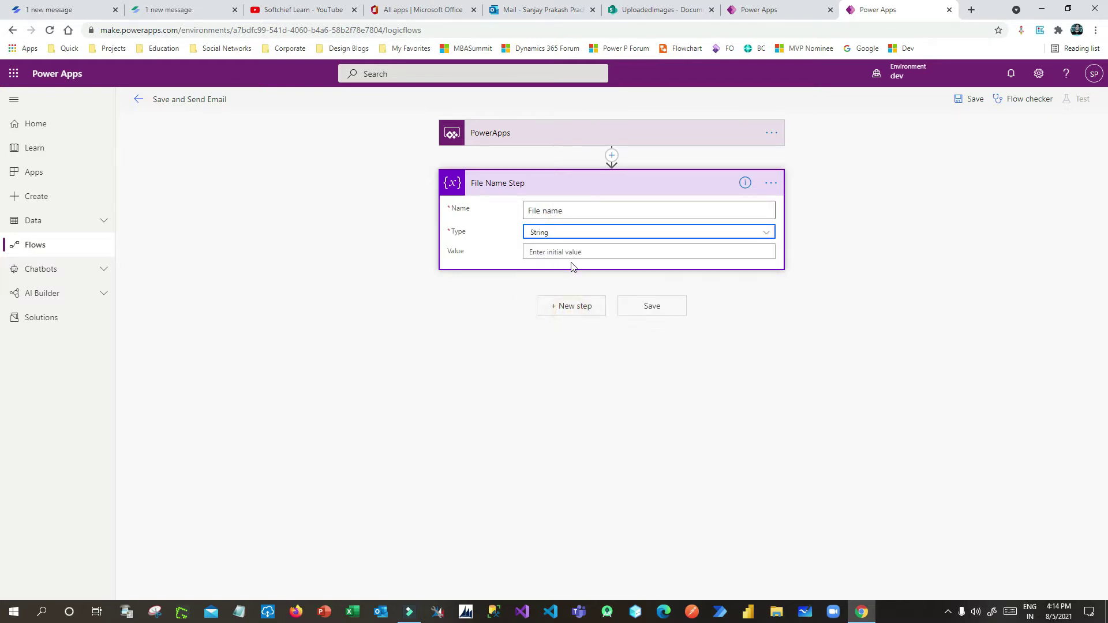
pyautogui.click(559, 252)
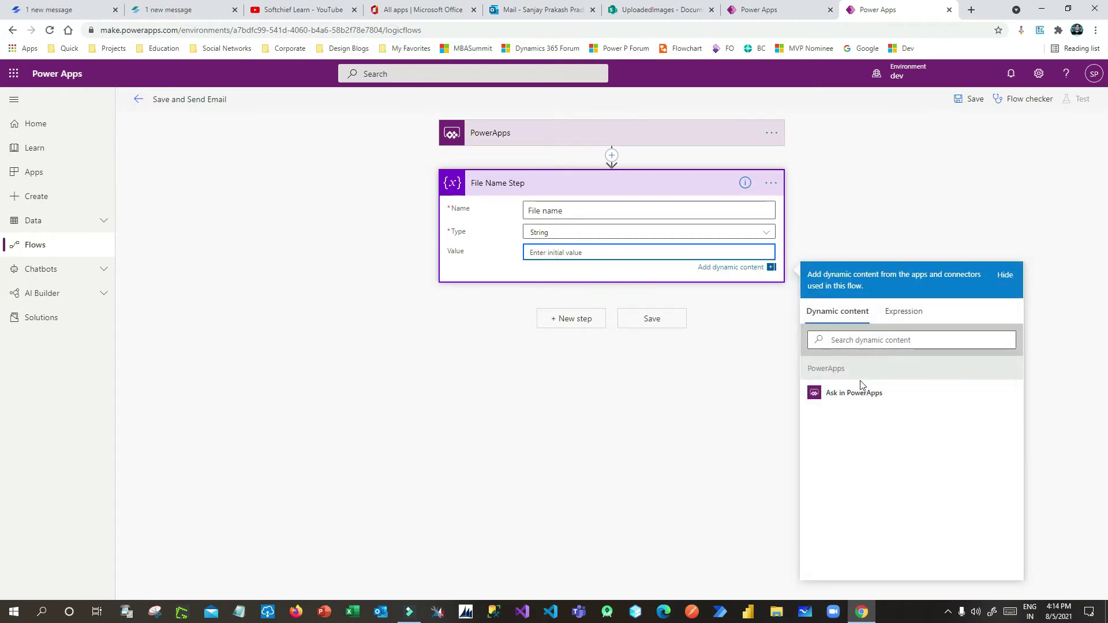
pyautogui.click(871, 395)
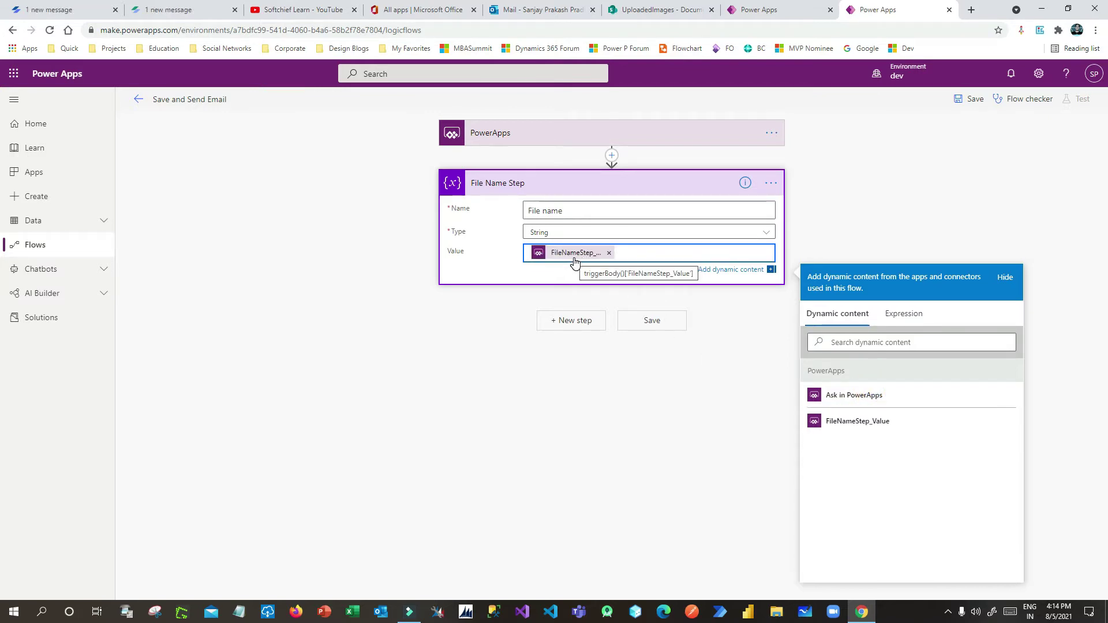
pyautogui.click(611, 182)
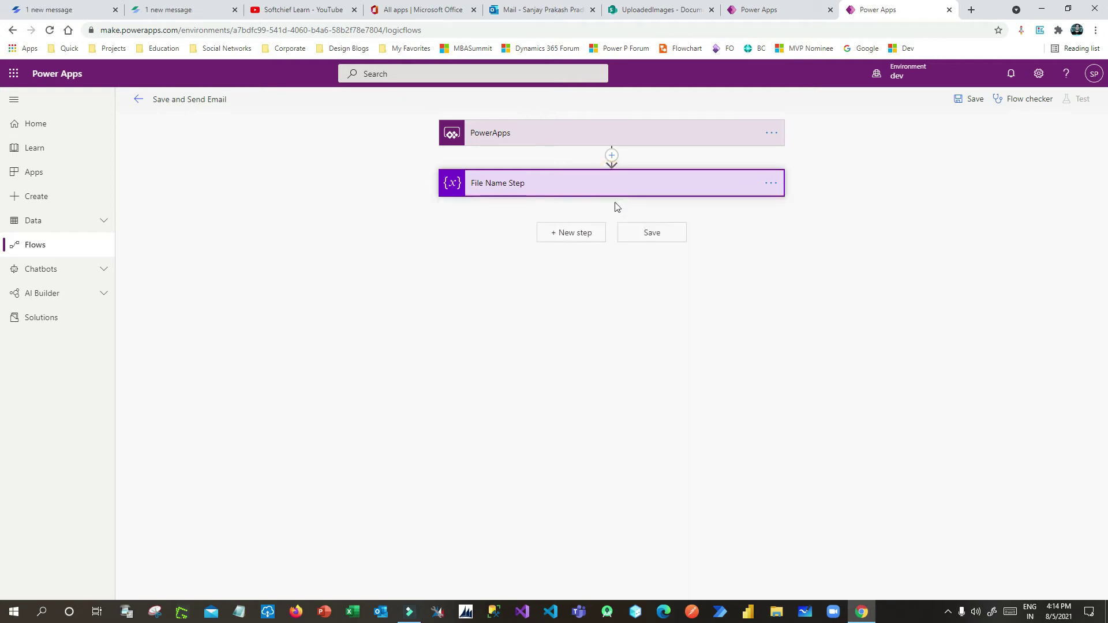
# - Add a Compose data operation after File Name Step and use Ask in PowerApps as its input
pyautogui.click(593, 233)
pyautogui.click(593, 264)
pyautogui.write('compose')
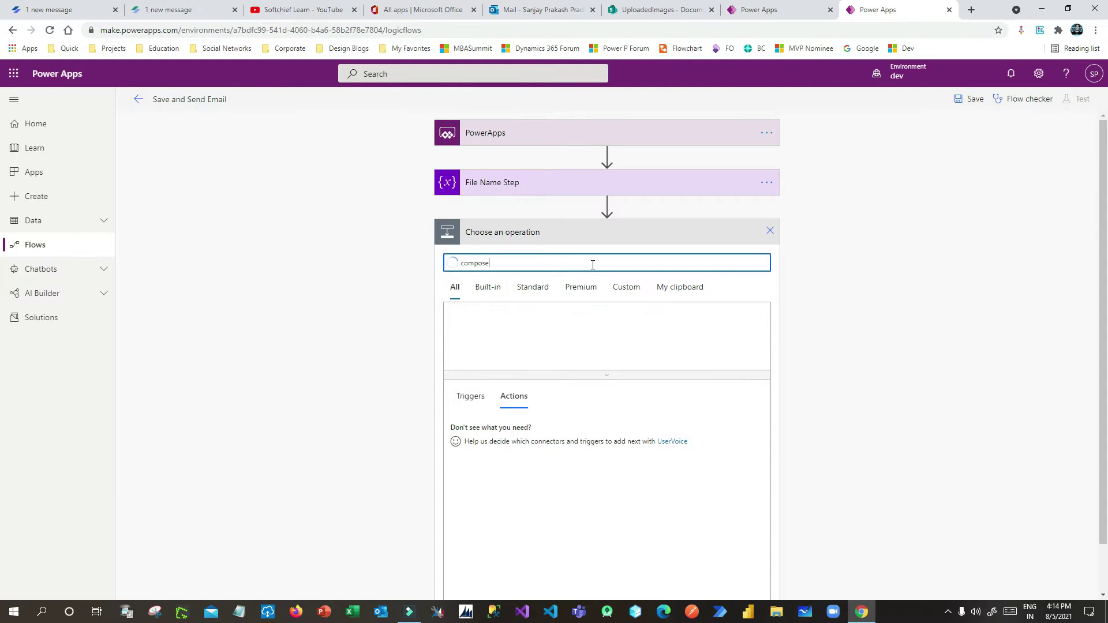
pyautogui.click(469, 330)
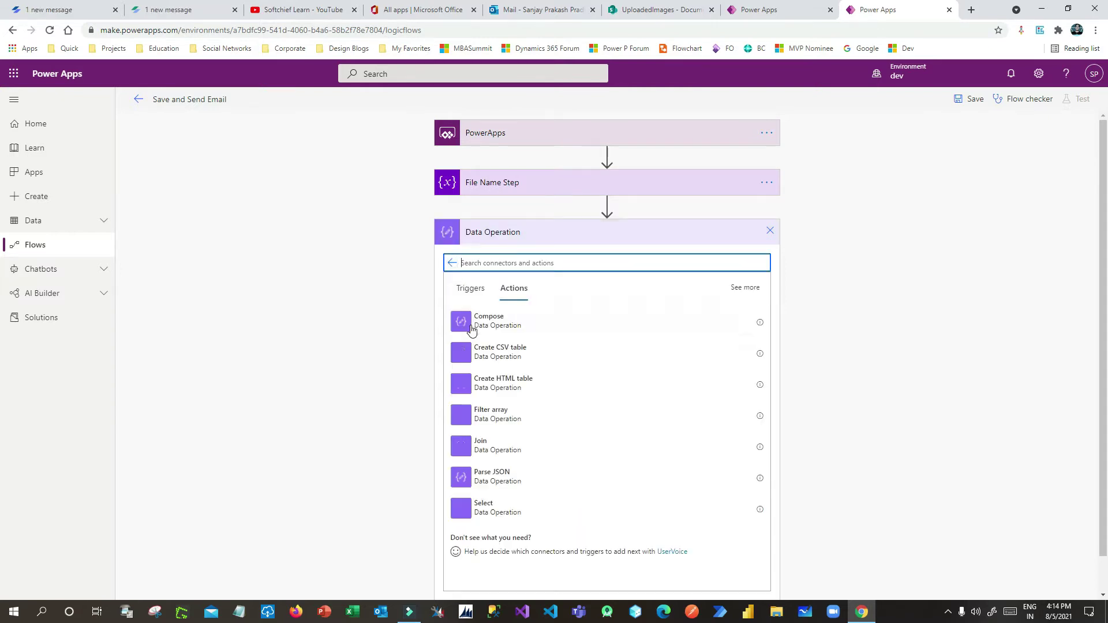
pyautogui.click(498, 329)
pyautogui.click(540, 258)
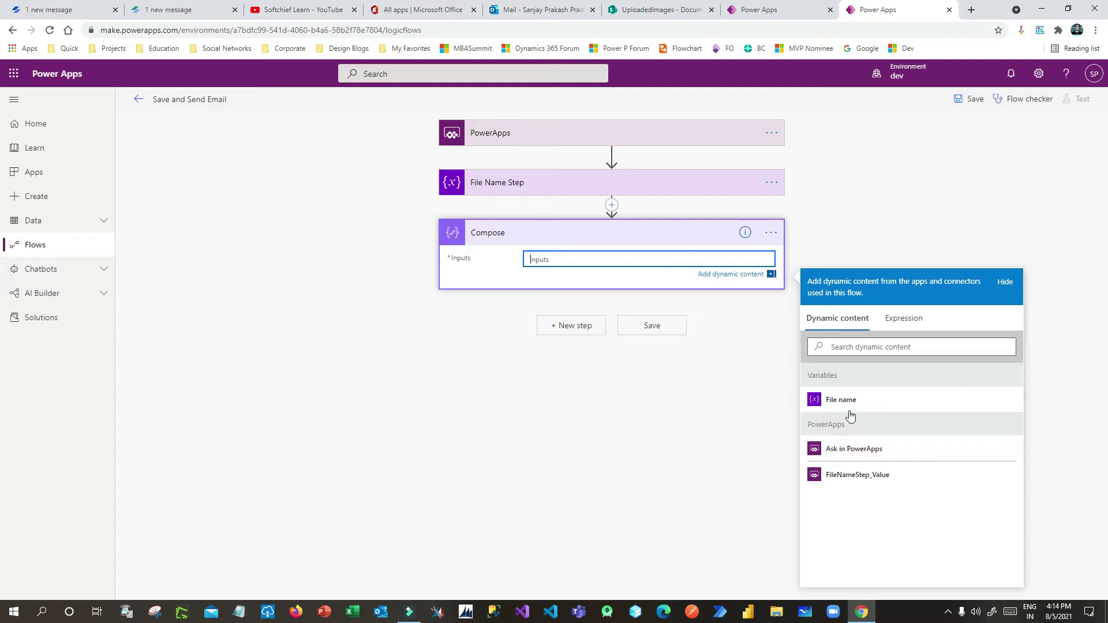
pyautogui.click(871, 455)
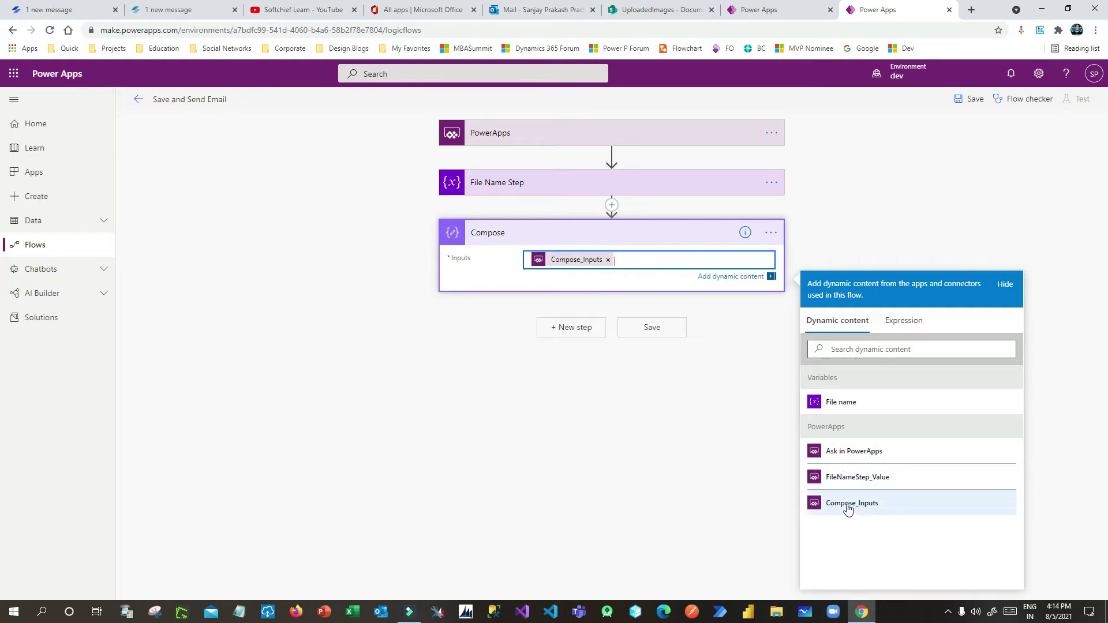
# - Replace the Compose input with a dataUriToBinary expression that takes the Compose_Inputs value from PowerApps
pyautogui.click(608, 260)
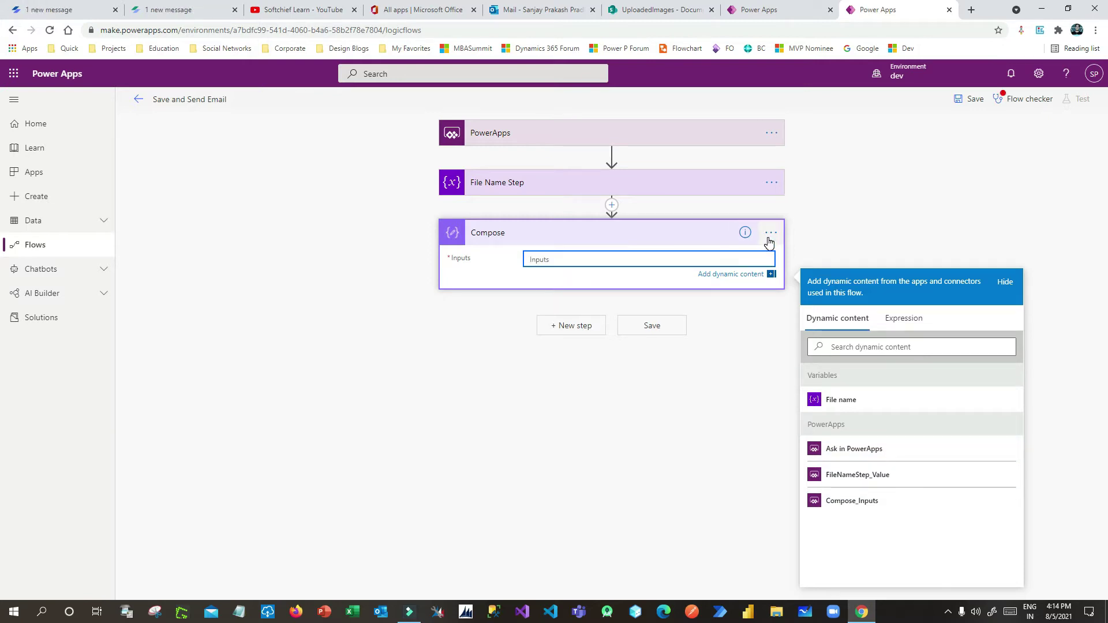
pyautogui.click(898, 324)
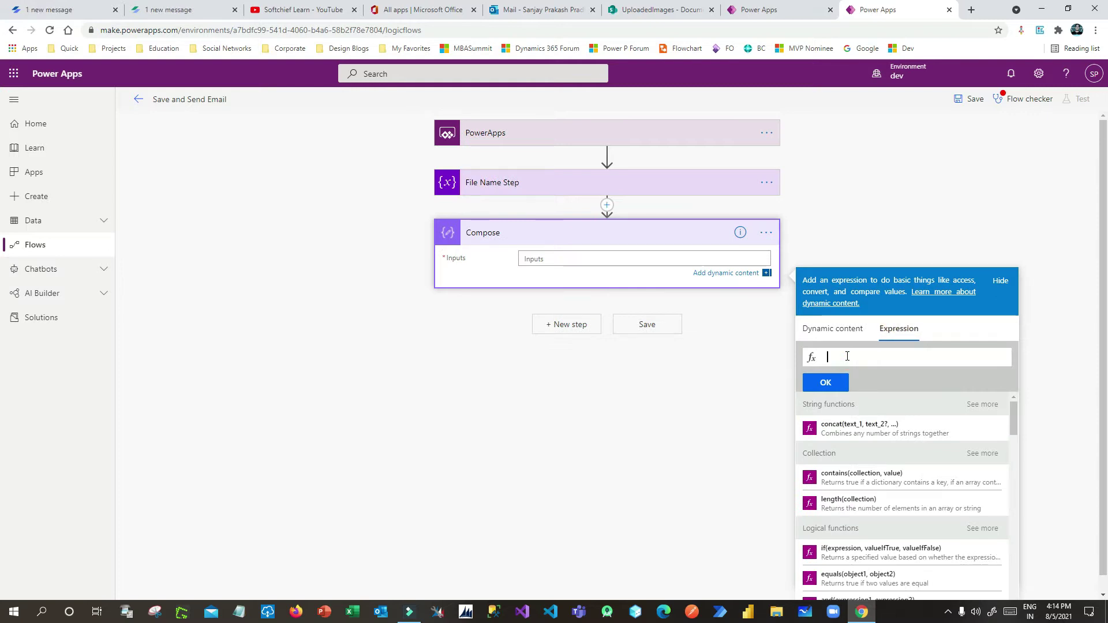
pyautogui.write('data')
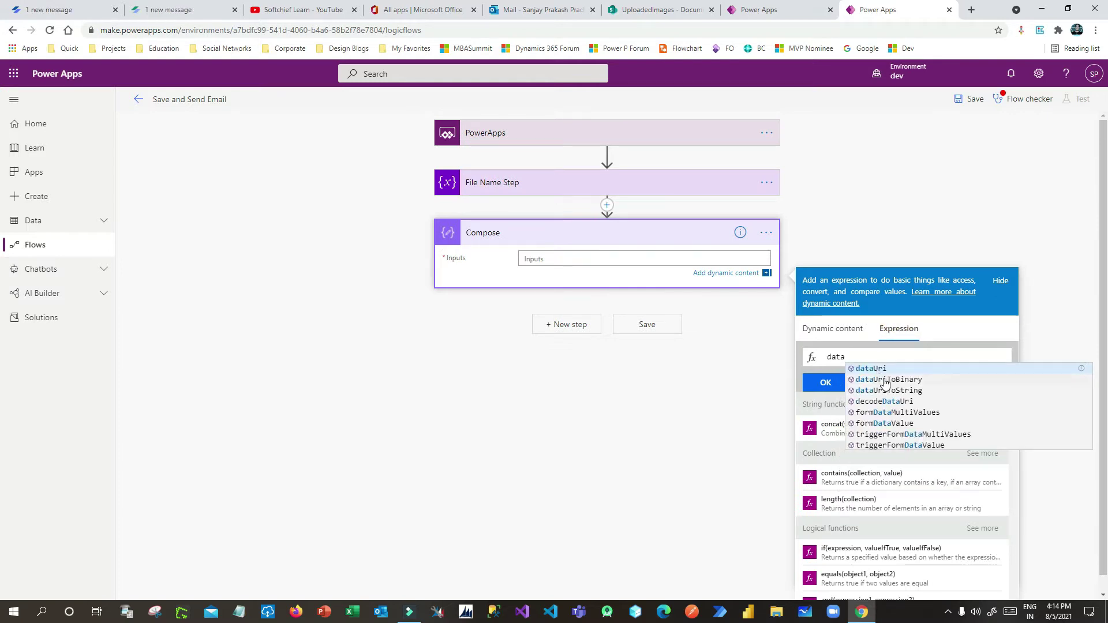
pyautogui.click(885, 380)
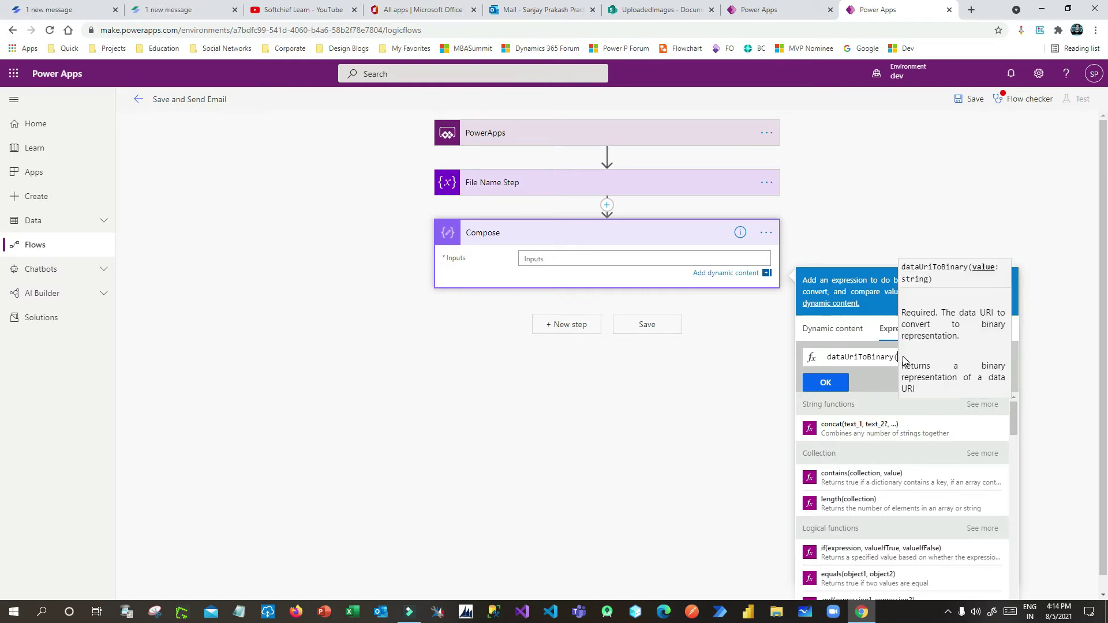
pyautogui.click(843, 329)
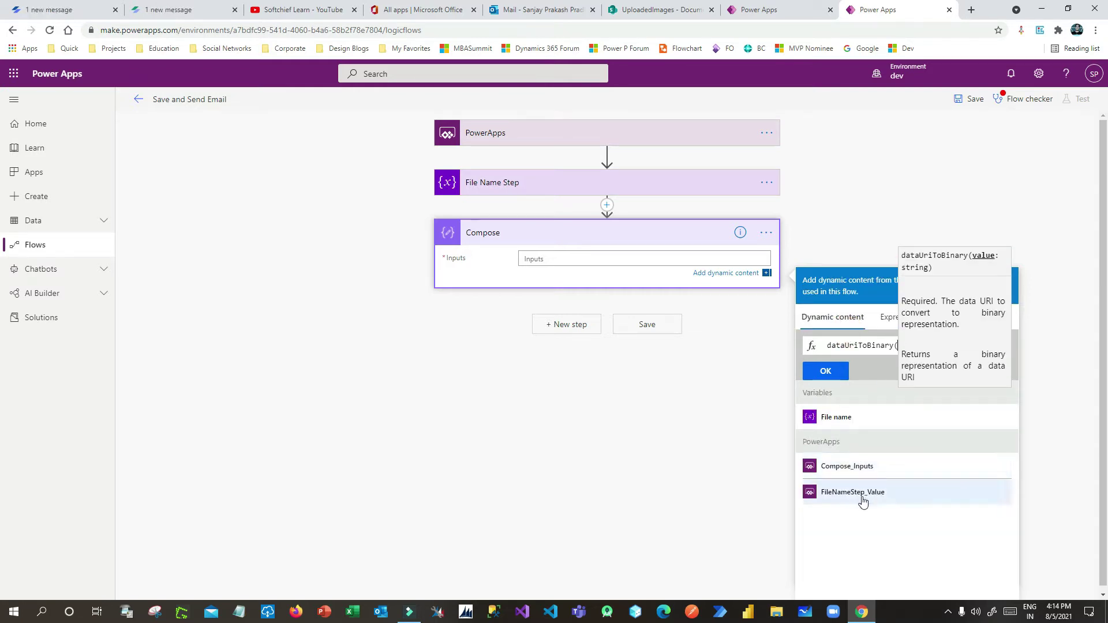
pyautogui.click(871, 469)
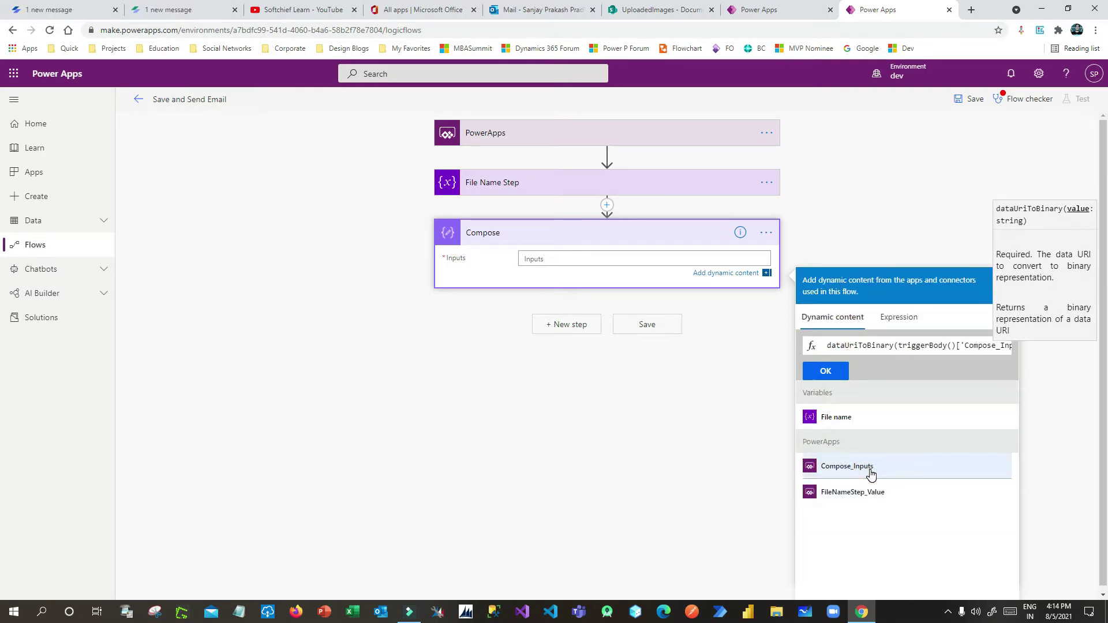
pyautogui.click(833, 371)
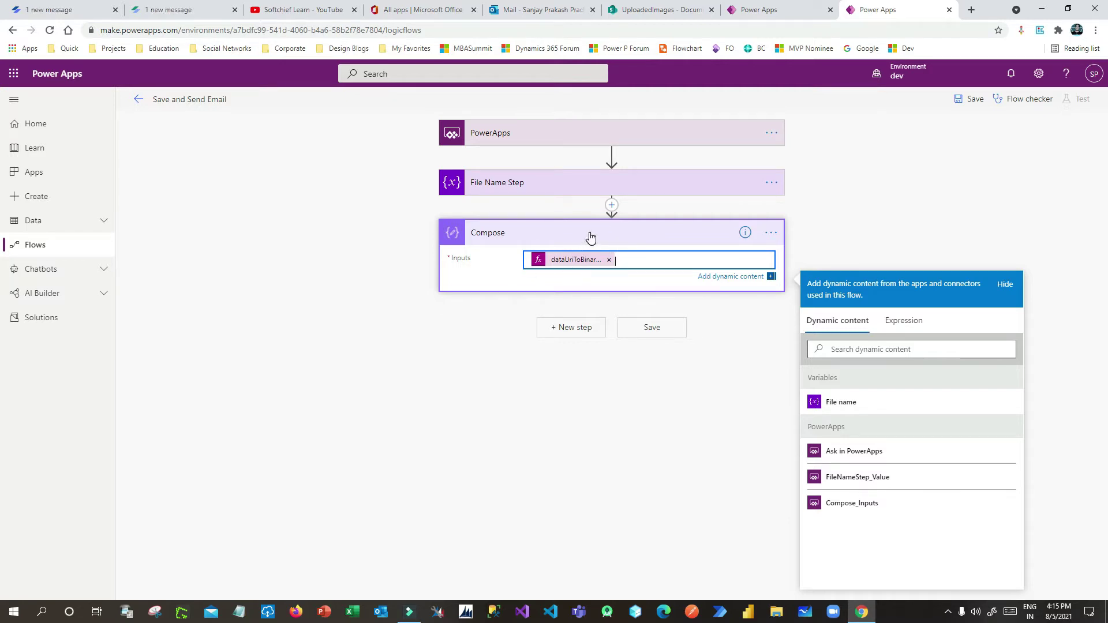
pyautogui.click(561, 232)
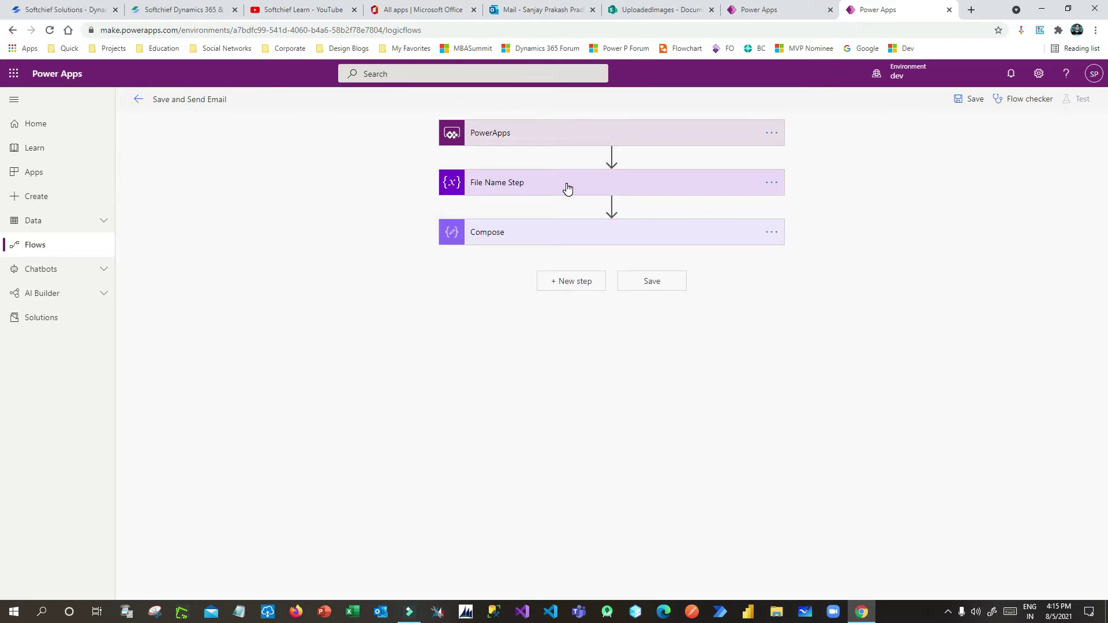
# - Add SharePoint's Create file action after the Compose step
pyautogui.click(581, 287)
pyautogui.click(570, 312)
pyautogui.write('sharepint')
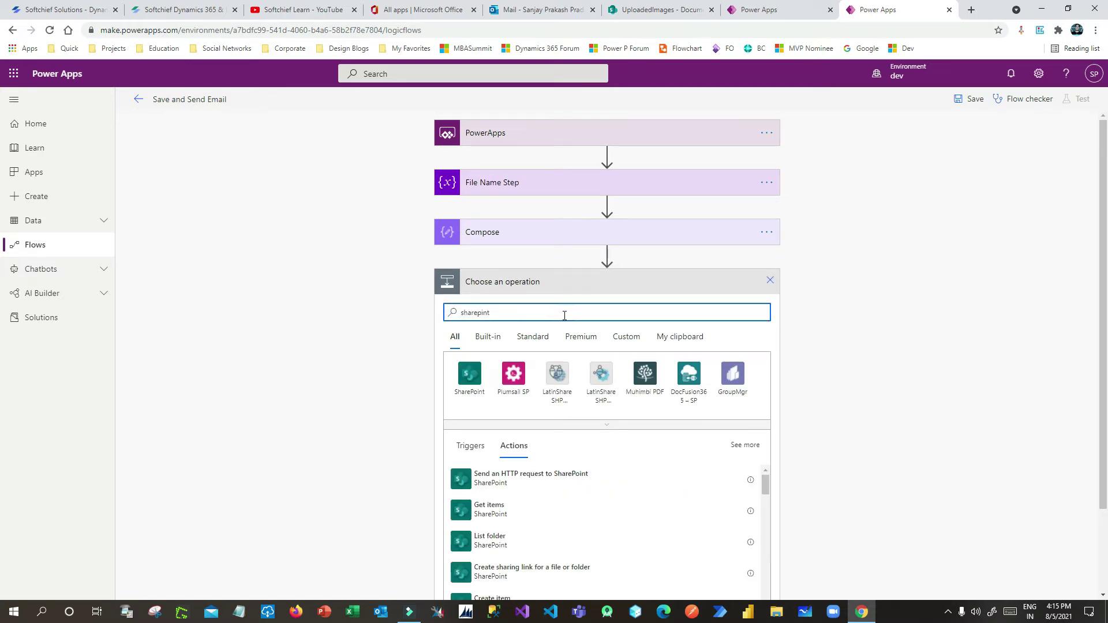
pyautogui.click(469, 373)
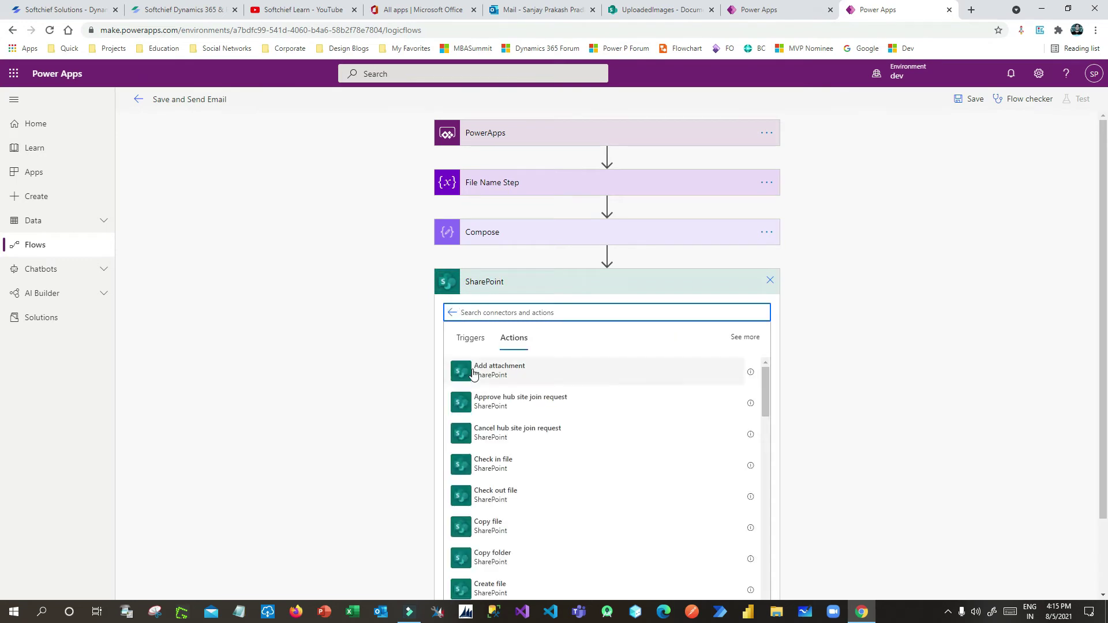
pyautogui.scroll(-3, 543, 384)
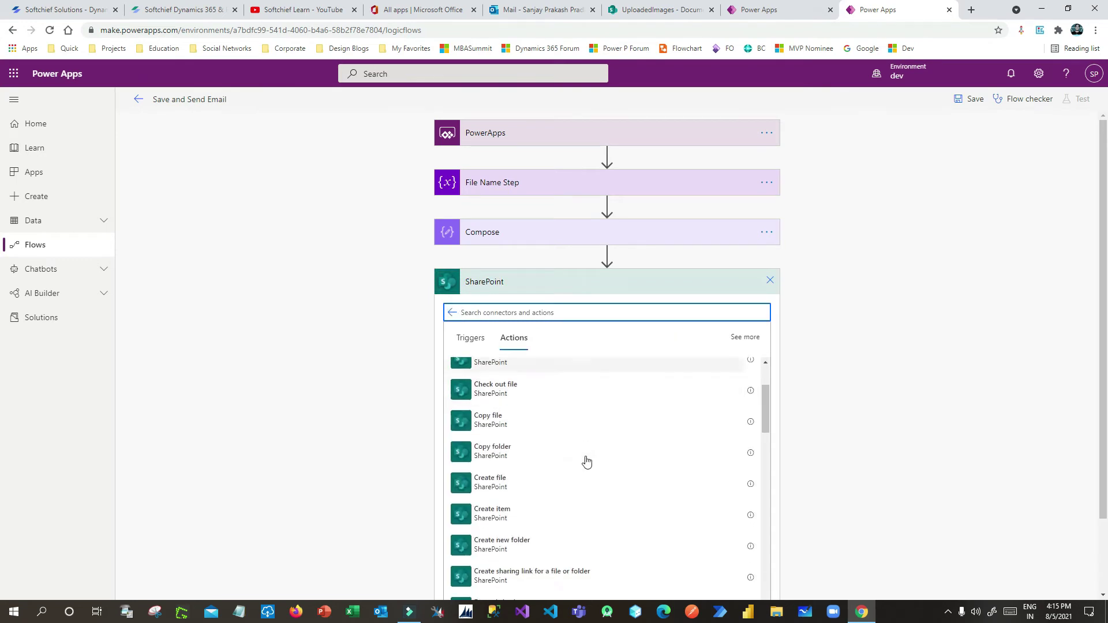
pyautogui.click(510, 423)
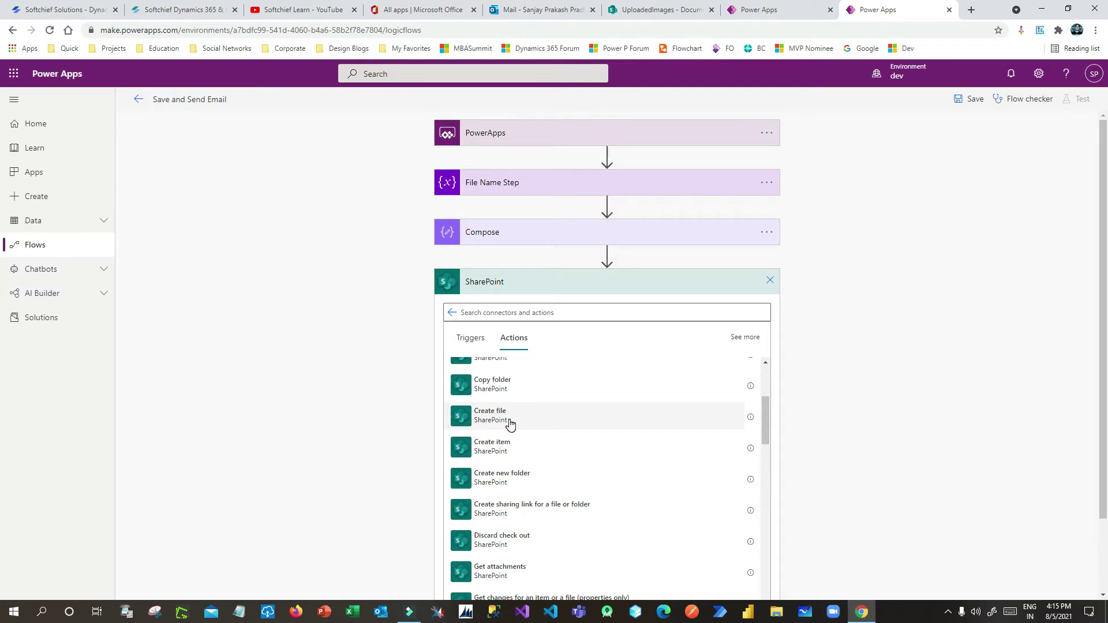
# - Choose the Create file action and set its site address to the UploadedImages SharePoint site
pyautogui.click(510, 423)
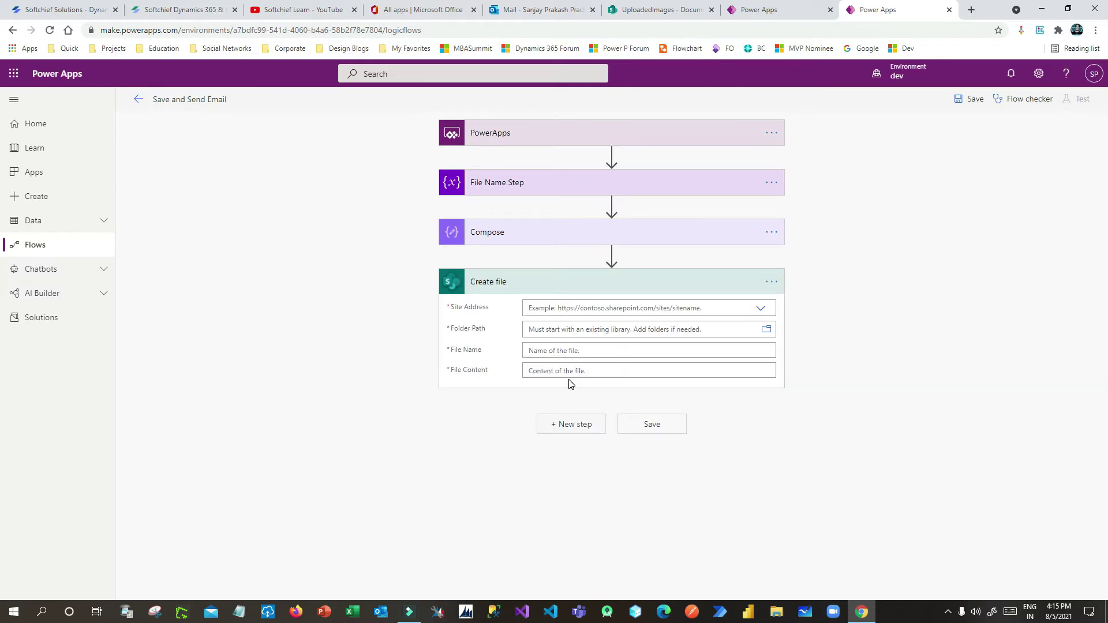
pyautogui.click(757, 311)
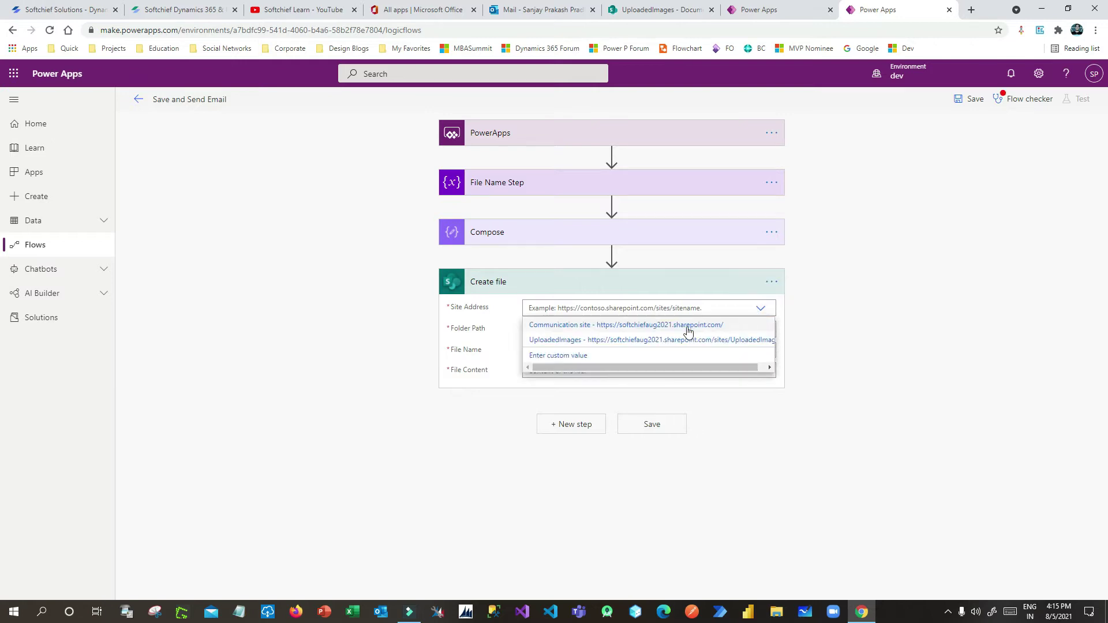
pyautogui.moveTo(699, 371); pyautogui.dragTo(732, 372)
pyautogui.click(715, 341)
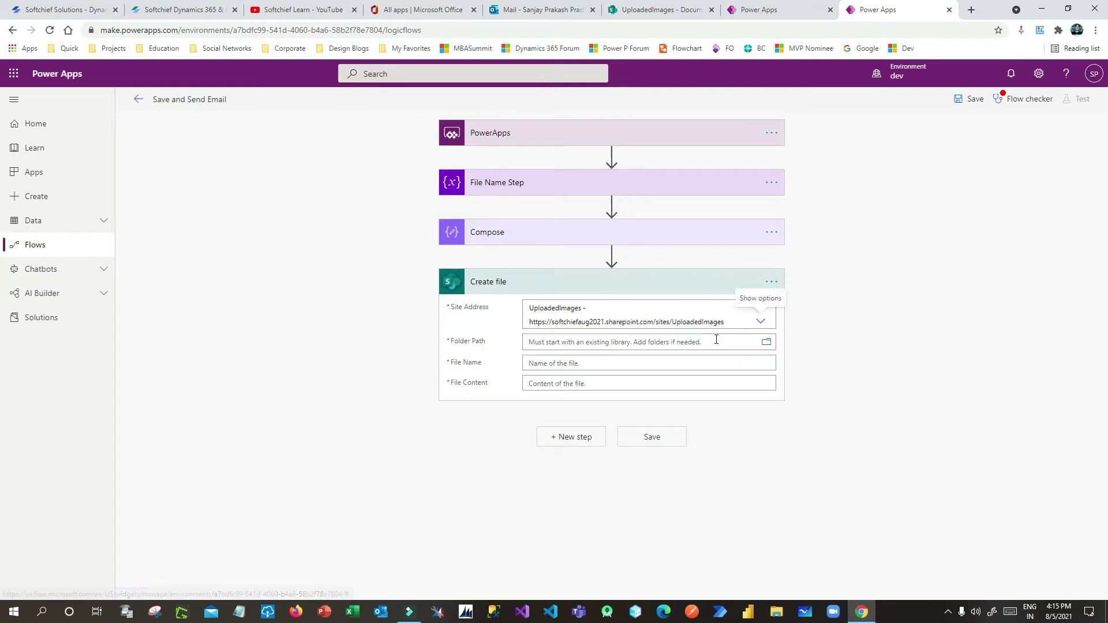
# - Browse the site's folders and set the Create file folder path to /Lists
pyautogui.click(766, 345)
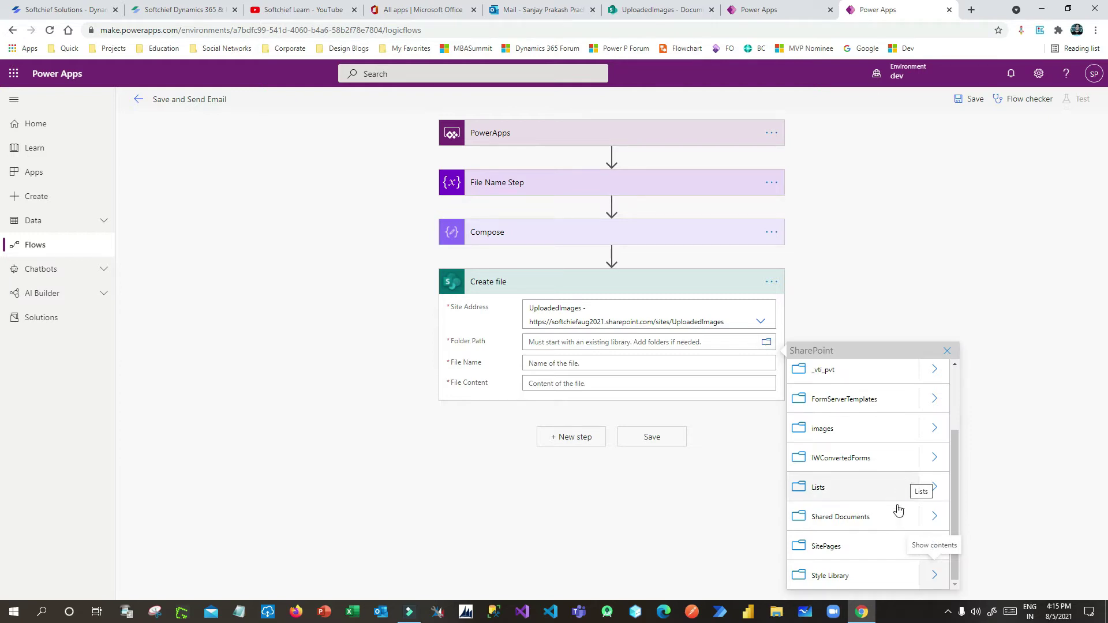
pyautogui.moveTo(952, 496)
pyautogui.mouseDown()
pyautogui.moveTo(968, 436)
pyautogui.moveTo(953, 506)
pyautogui.mouseUp()
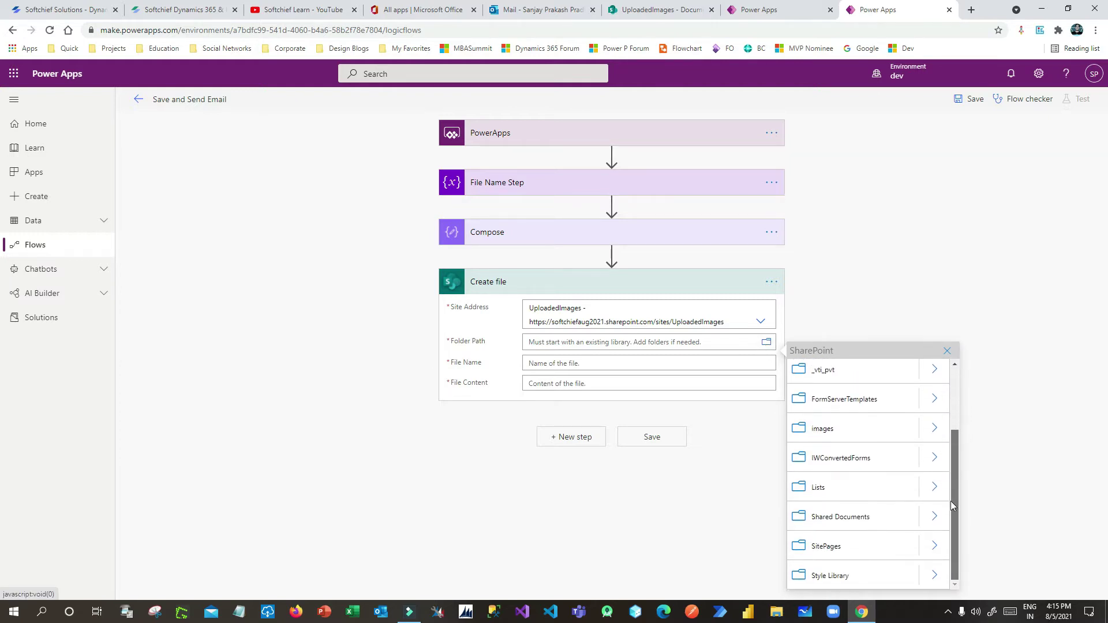
pyautogui.click(863, 488)
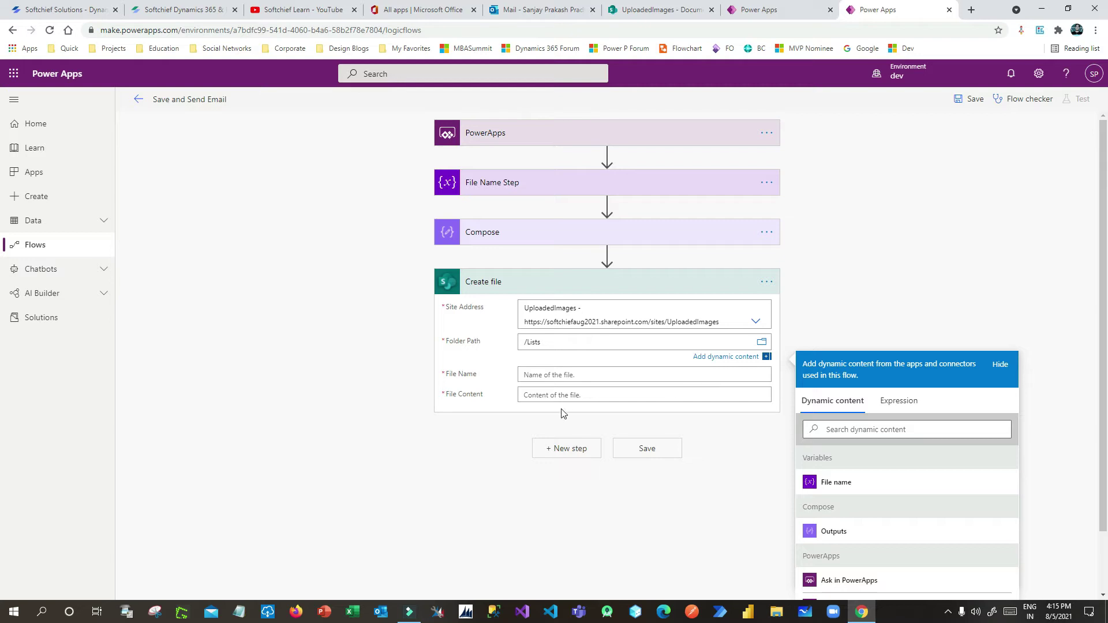
# - Set the Create file action's file name to the File name variable and its file content to the Compose Outputs
pyautogui.click(558, 374)
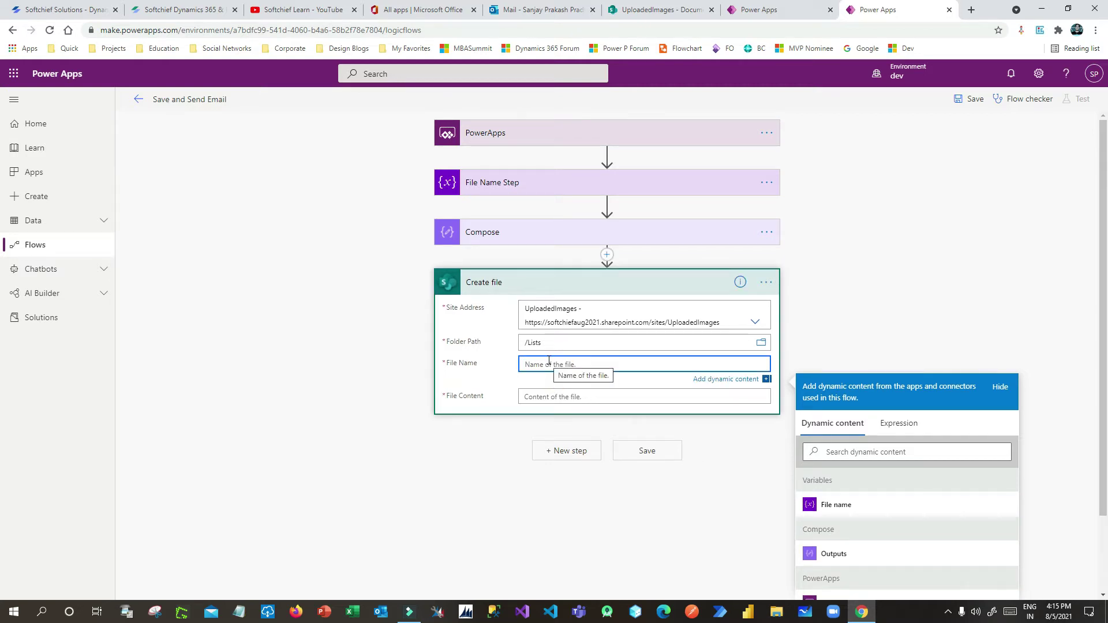
pyautogui.click(838, 505)
pyautogui.click(558, 403)
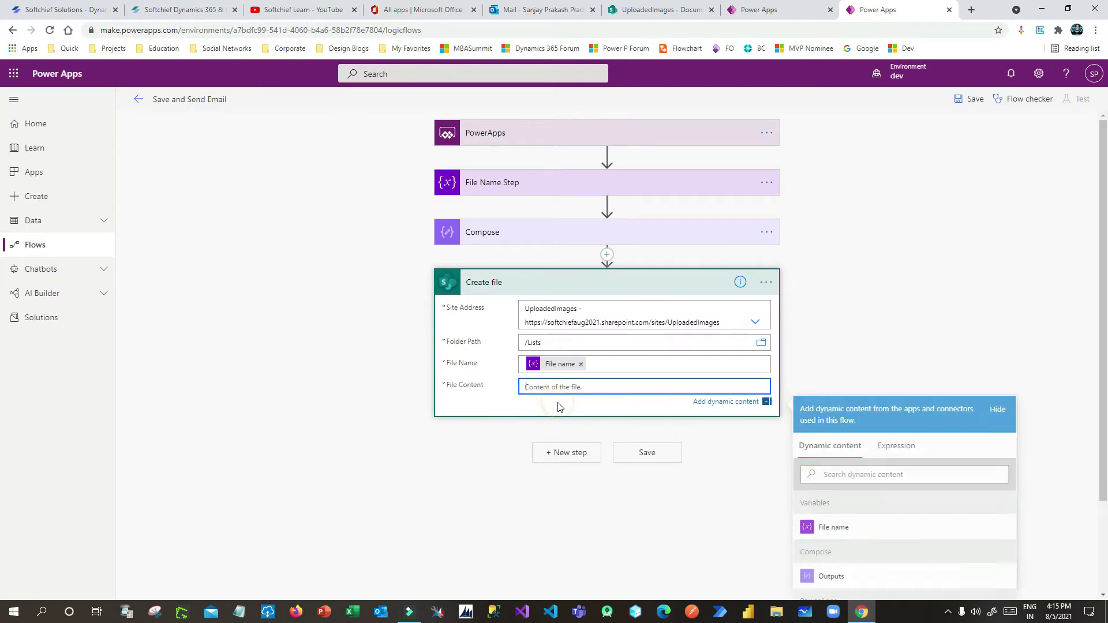
pyautogui.scroll(-2, 799, 471)
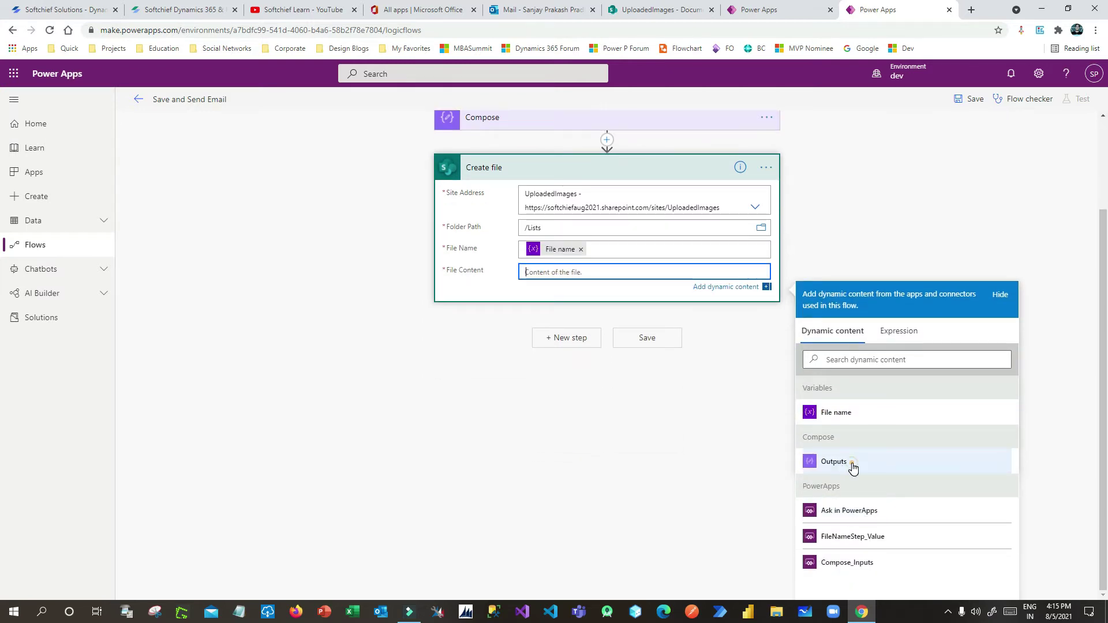
pyautogui.click(834, 462)
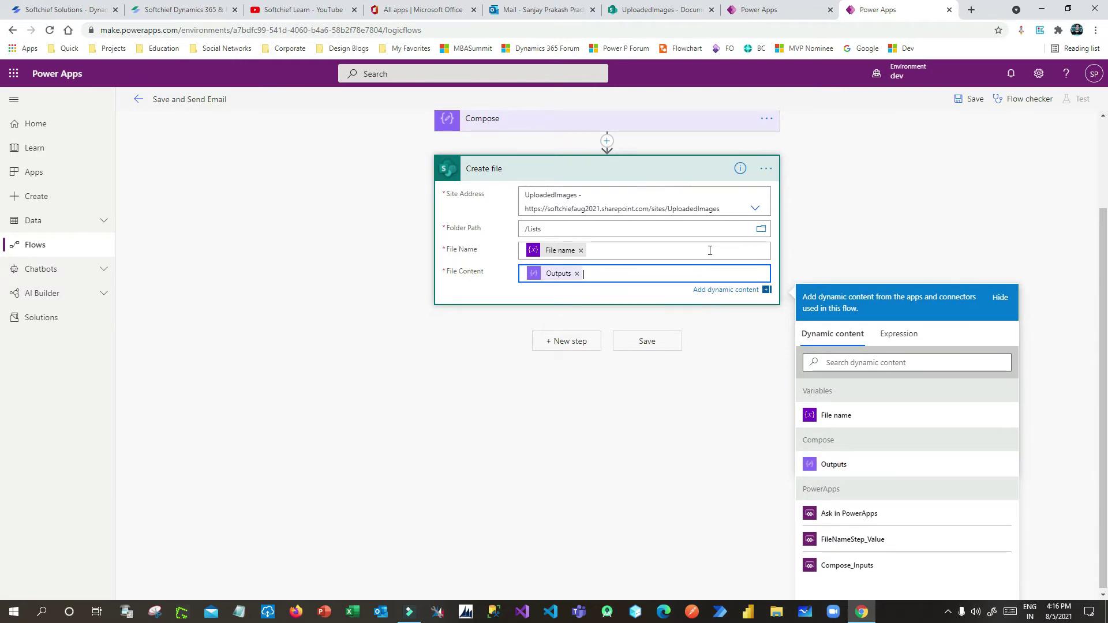
# - Add the Office 365 Outlook Send an email (V2) action after the Create file step
pyautogui.click(581, 344)
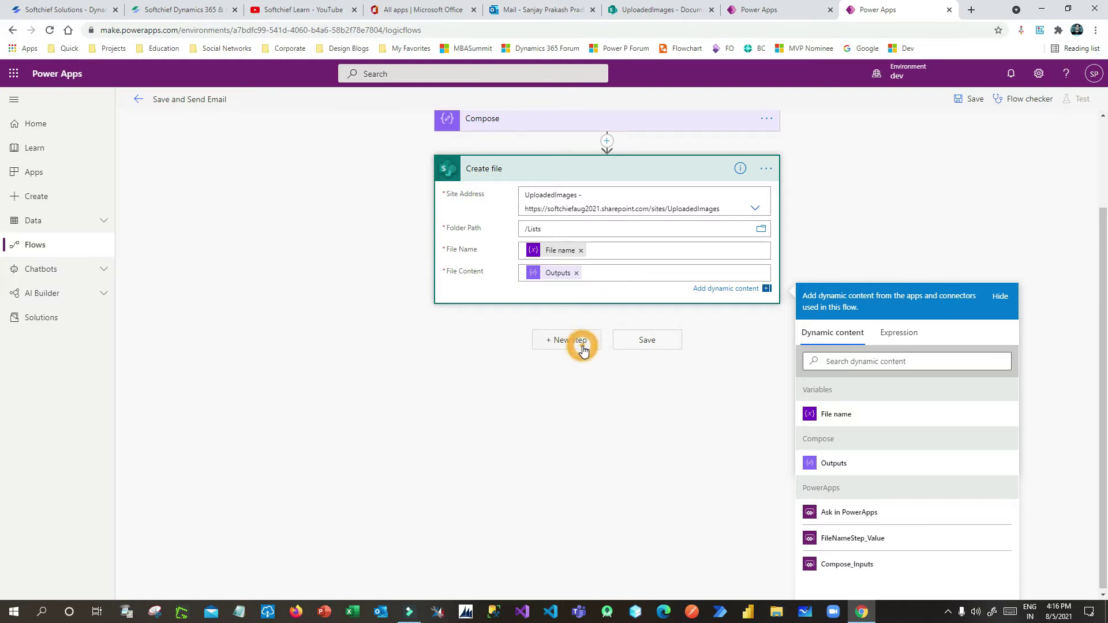
pyautogui.click(549, 250)
pyautogui.write('outlook')
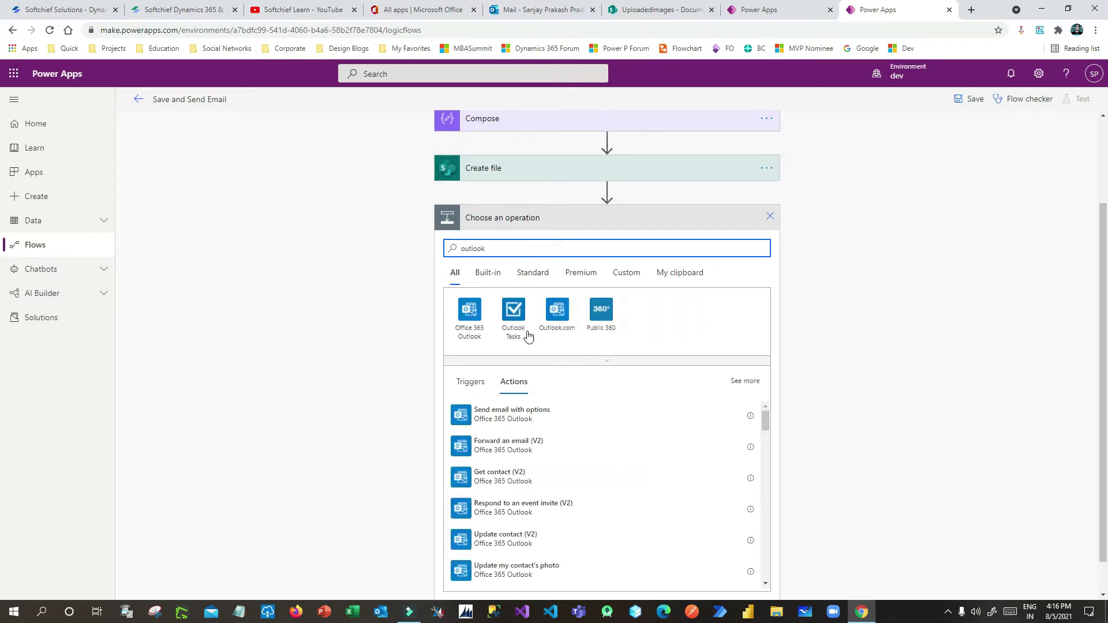
pyautogui.click(481, 317)
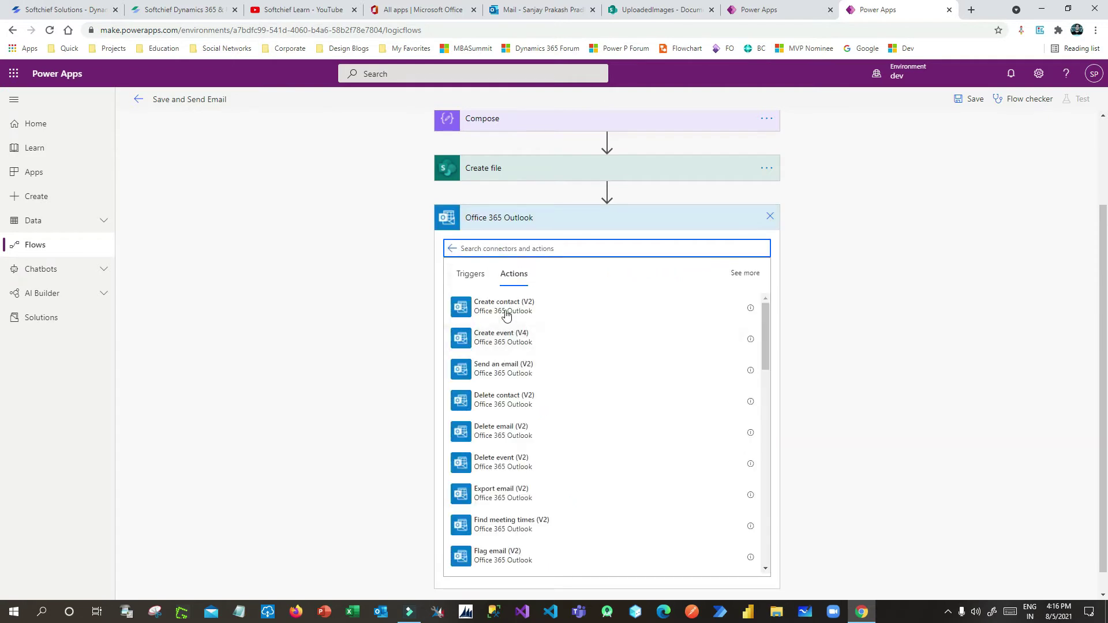
pyautogui.click(517, 378)
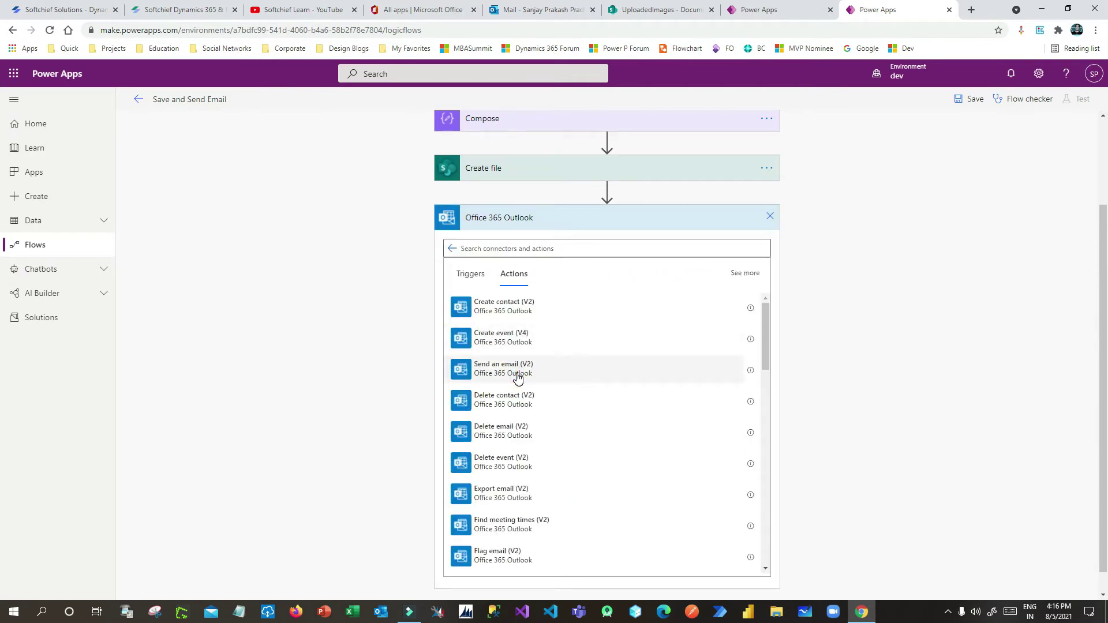
# - Enter the recipient from the suggested people and set the email subject to "A new file uploaded to sharepoint"
pyautogui.click(577, 363)
pyautogui.write('sanja')
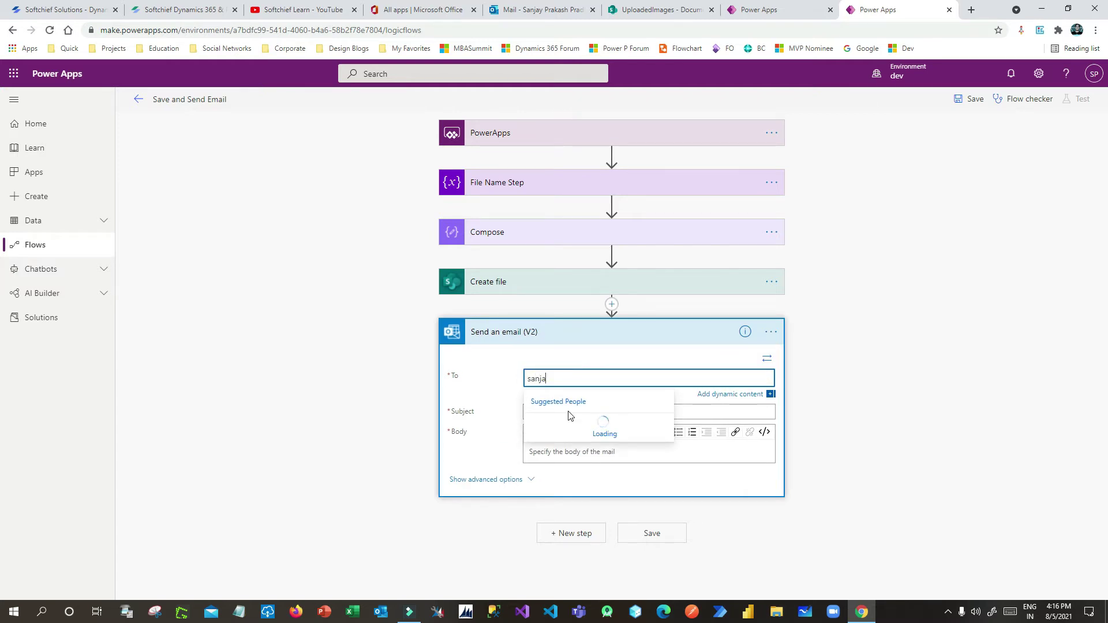
pyautogui.click(571, 419)
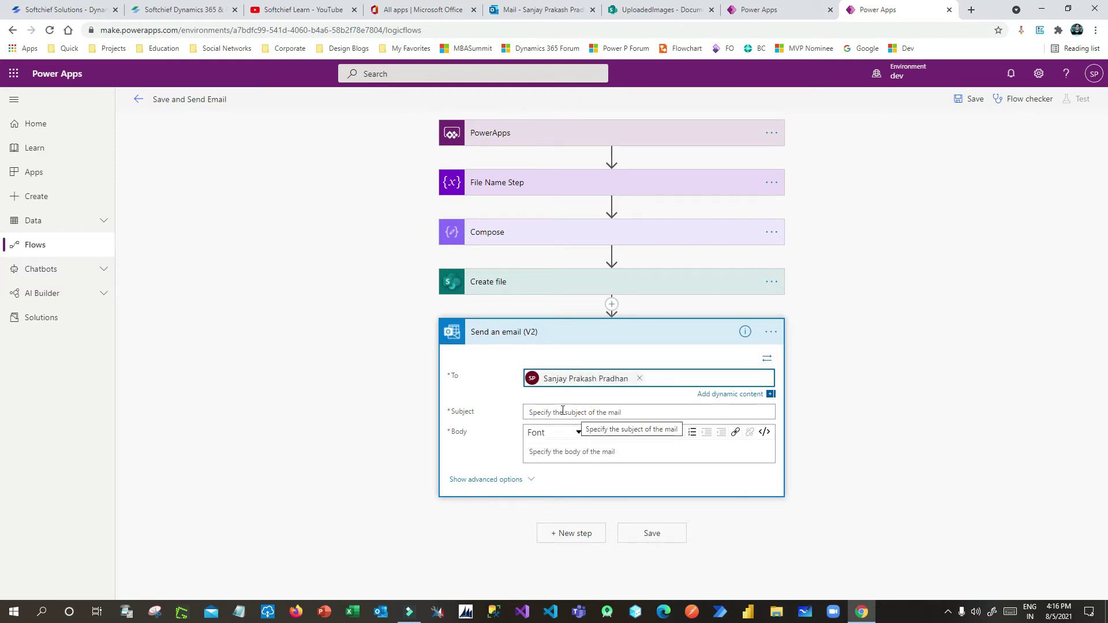
pyautogui.click(563, 412)
pyautogui.write('A new file uploaded to sha')
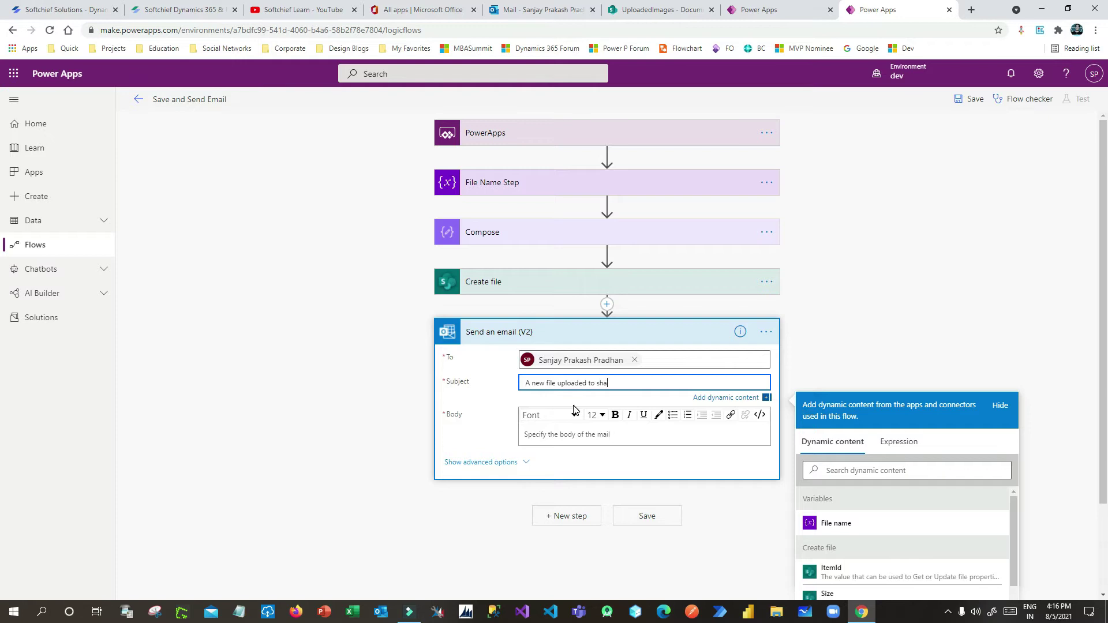
# - Write "The file is attached." as the email body, followed by the Path dynamic value from Create file
pyautogui.click(567, 435)
pyautogui.write('The file is attached.')
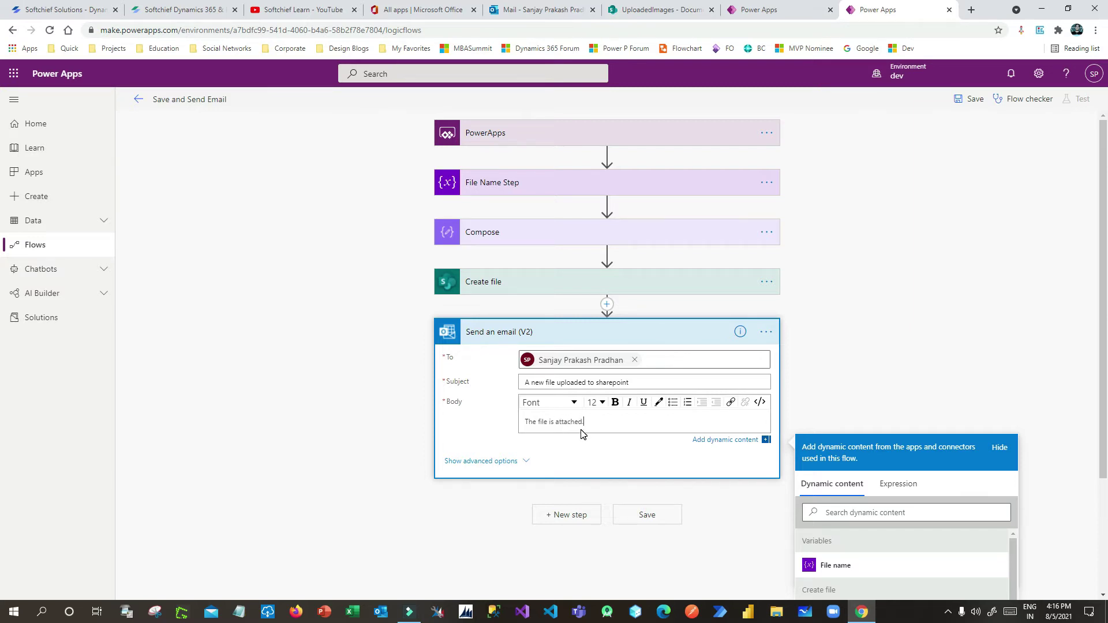
pyautogui.click(882, 513)
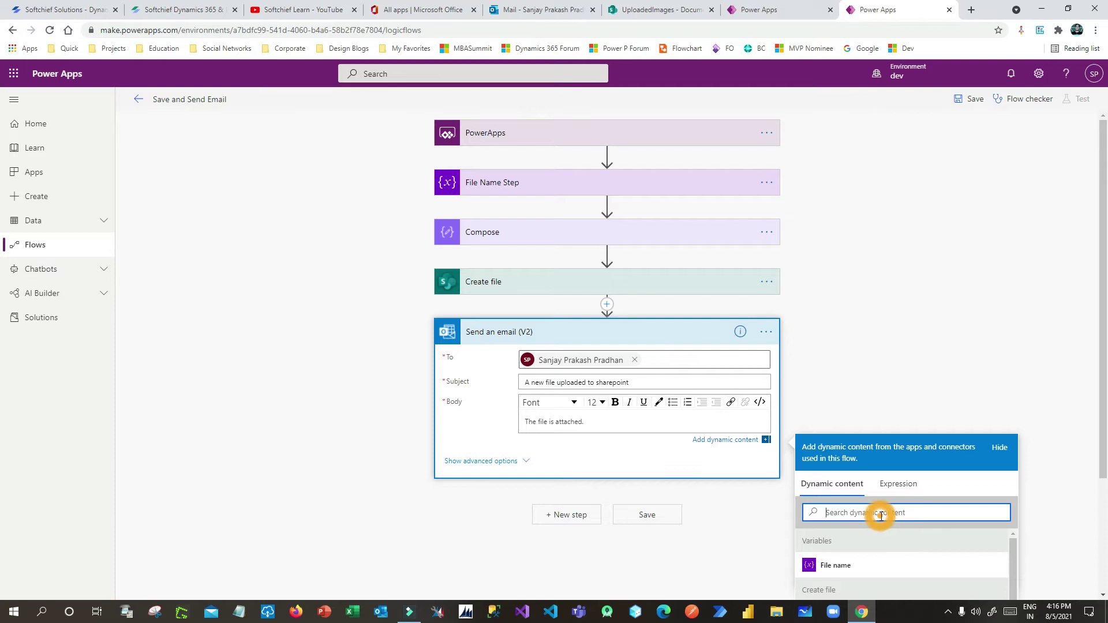
pyautogui.write('file')
pyautogui.scroll(-5, 868, 522)
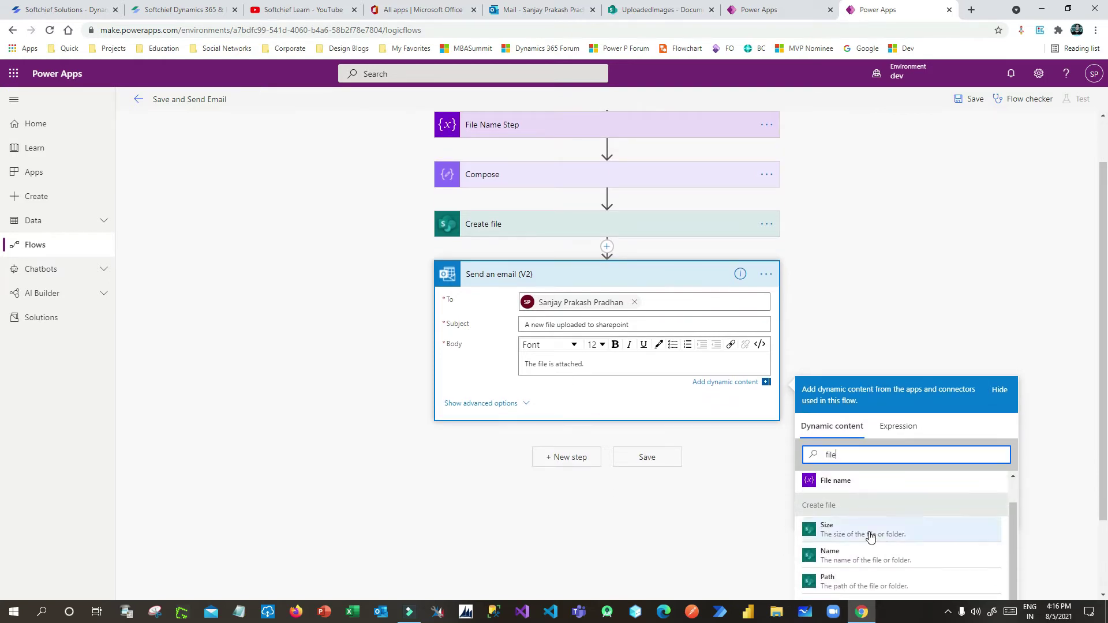
pyautogui.click(858, 530)
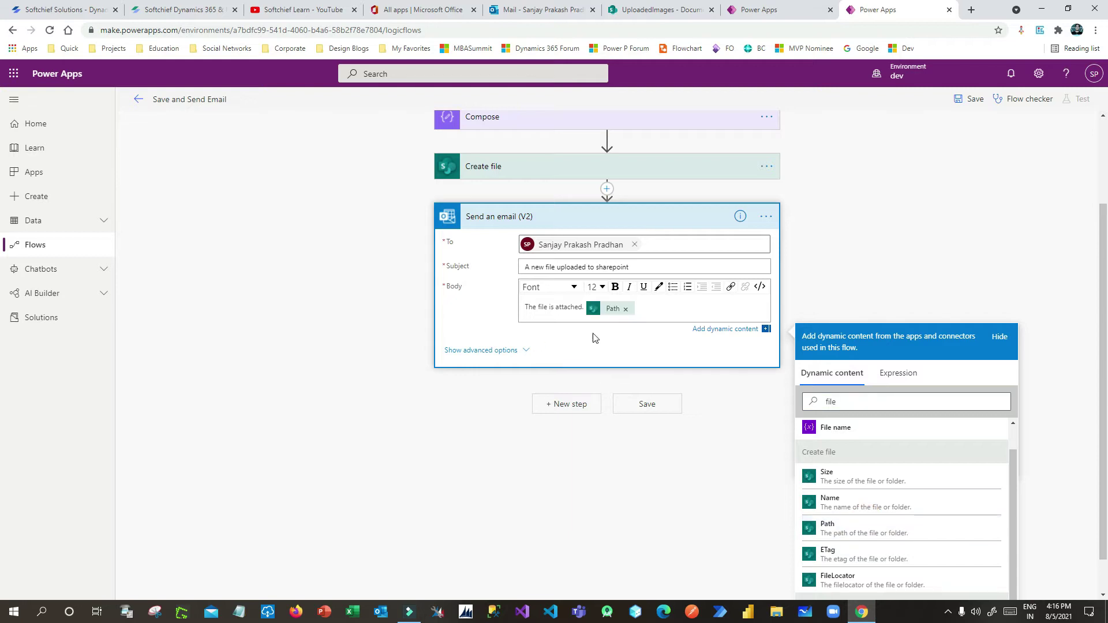
# - Under the email's advanced options, set the attachment name to the File name variable and fill the attachment content with a dynamic value
pyautogui.click(513, 351)
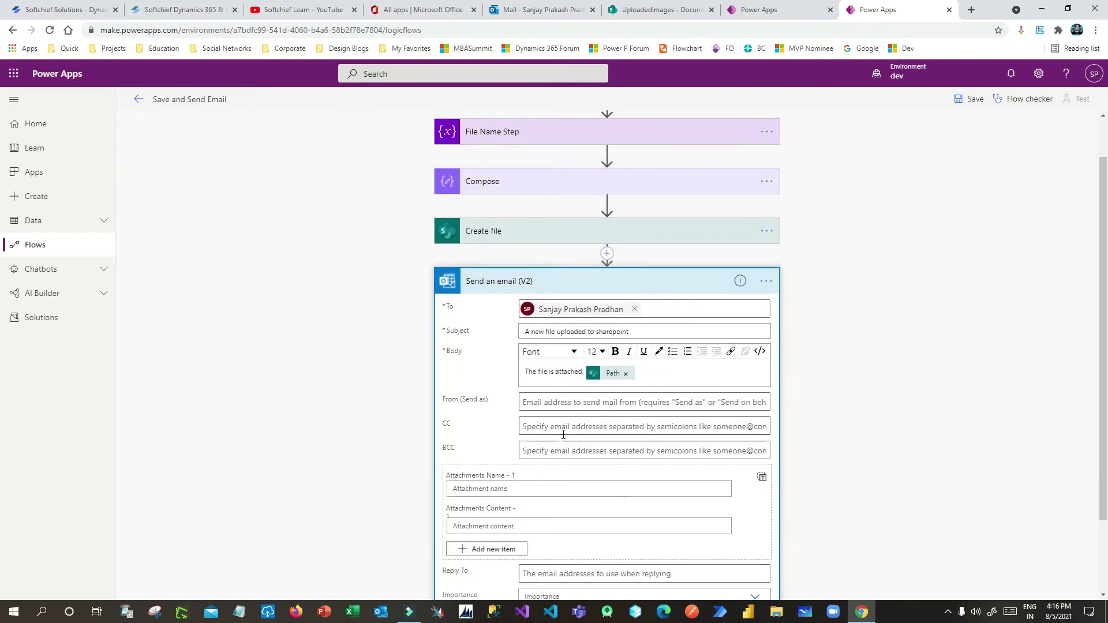
pyautogui.scroll(-1, 563, 438)
pyautogui.click(484, 396)
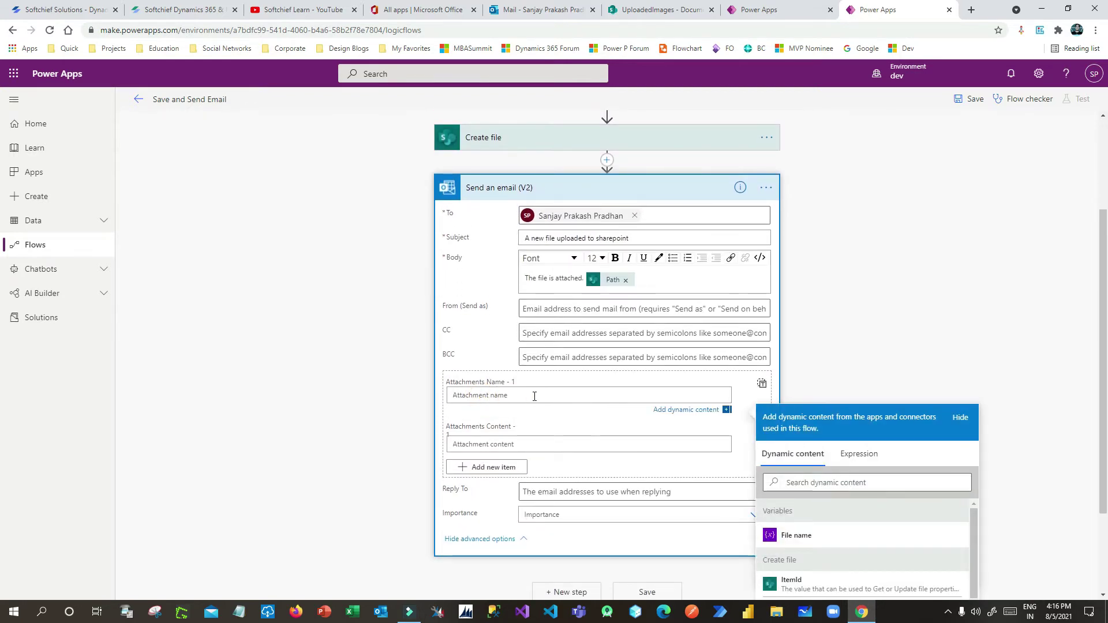
pyautogui.click(796, 535)
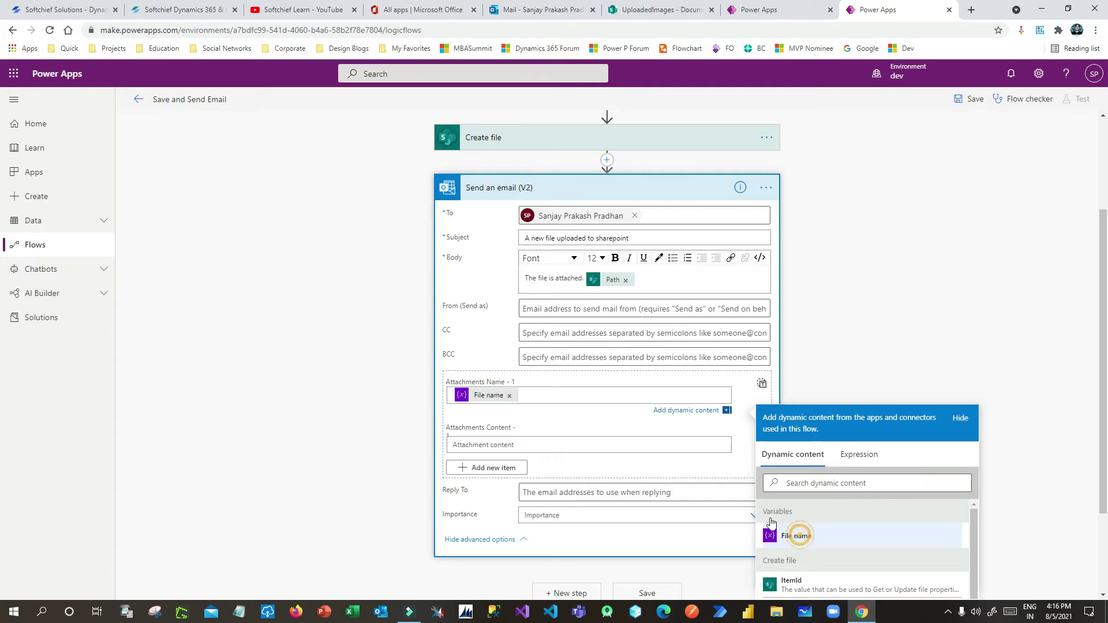
pyautogui.click(508, 443)
pyautogui.scroll(-2, 860, 500)
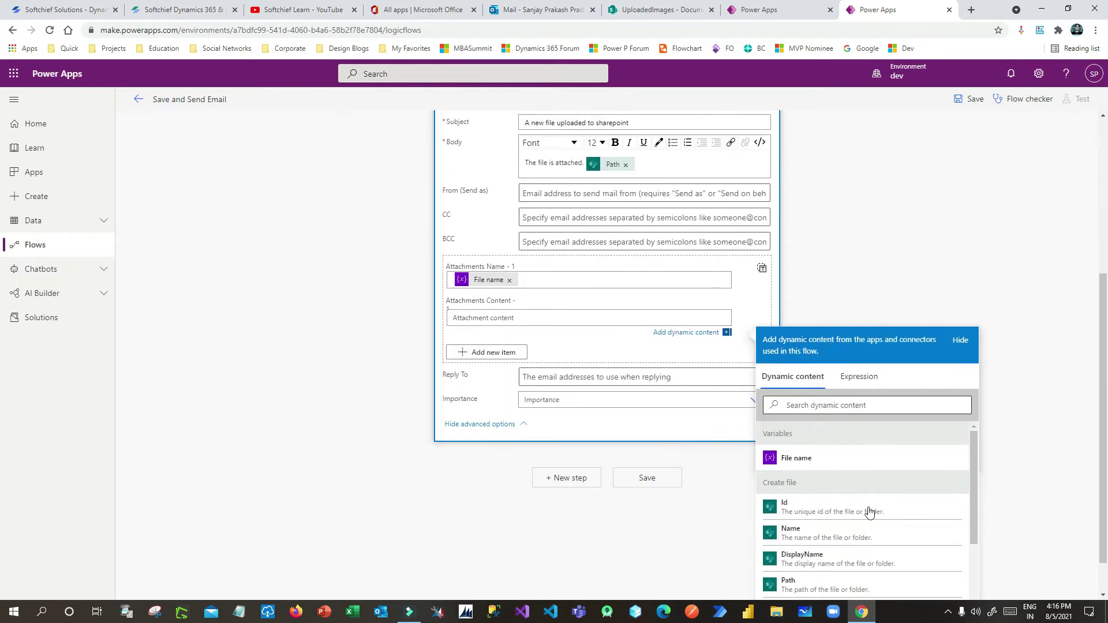
pyautogui.scroll(-4, 816, 507)
pyautogui.click(816, 532)
# - Collapse the Send an email (V2) step and save the flow
pyautogui.scroll(4, 832, 352)
pyautogui.click(633, 304)
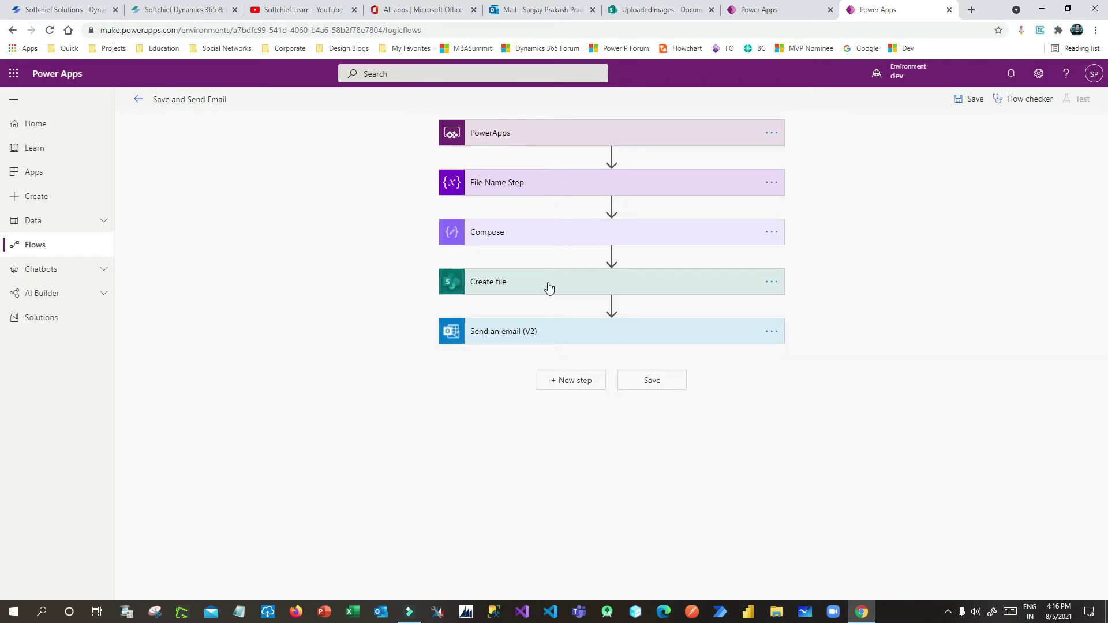
pyautogui.click(968, 99)
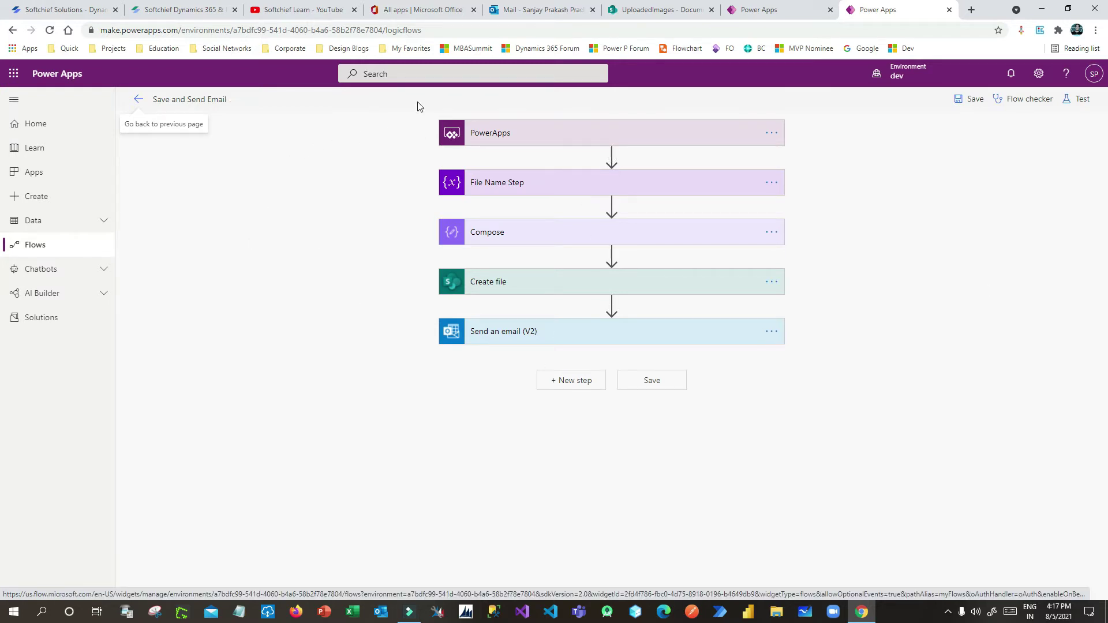
# - Create a blank canvas app named "Save and Send File using Camera" in Phone format and dismiss its welcome dialog
pyautogui.click(760, 10)
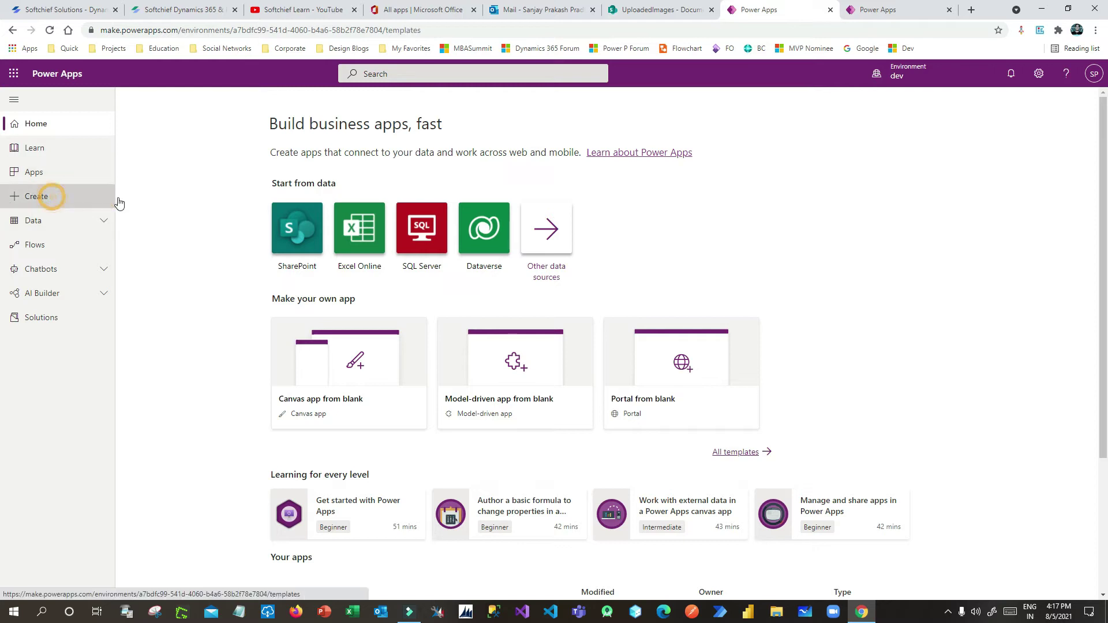
pyautogui.click(65, 198)
pyautogui.click(234, 209)
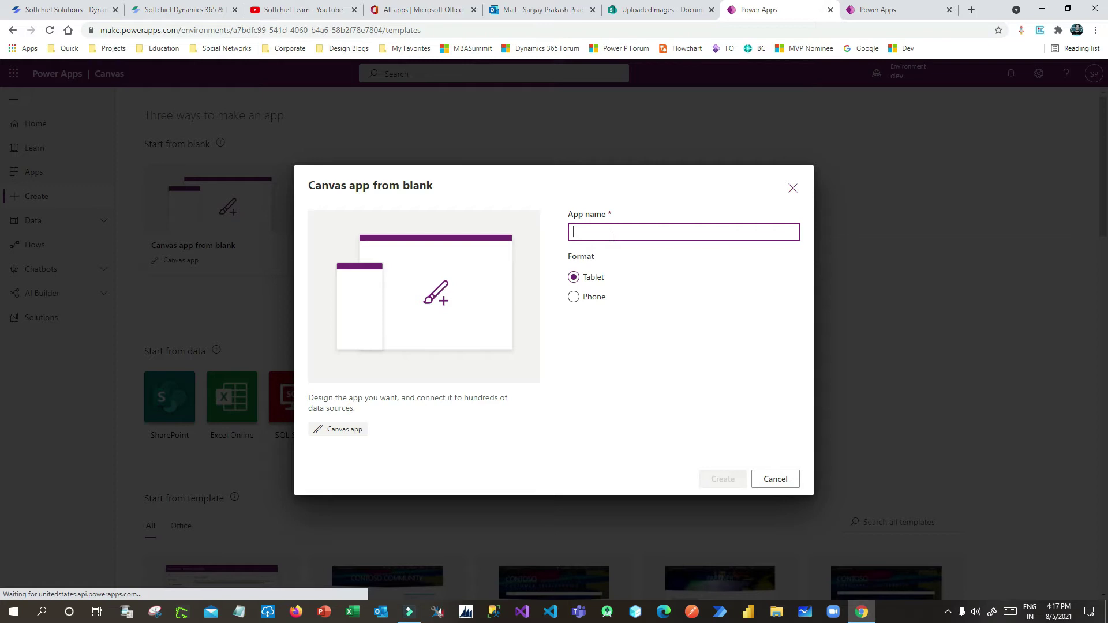
pyautogui.write('Save and S')
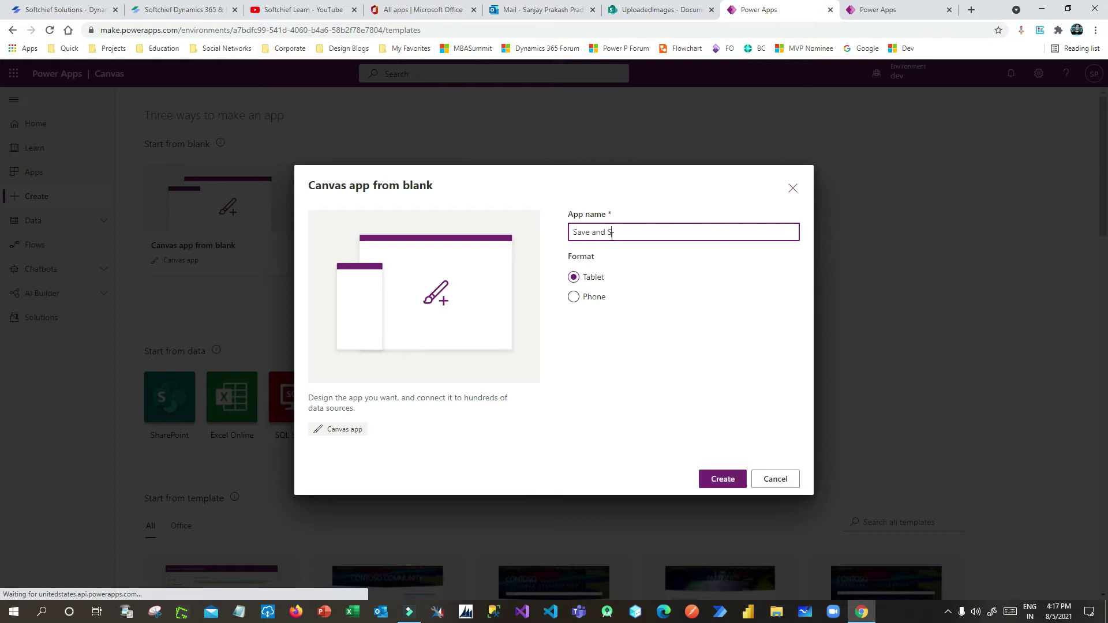
pyautogui.write('end File using Camera')
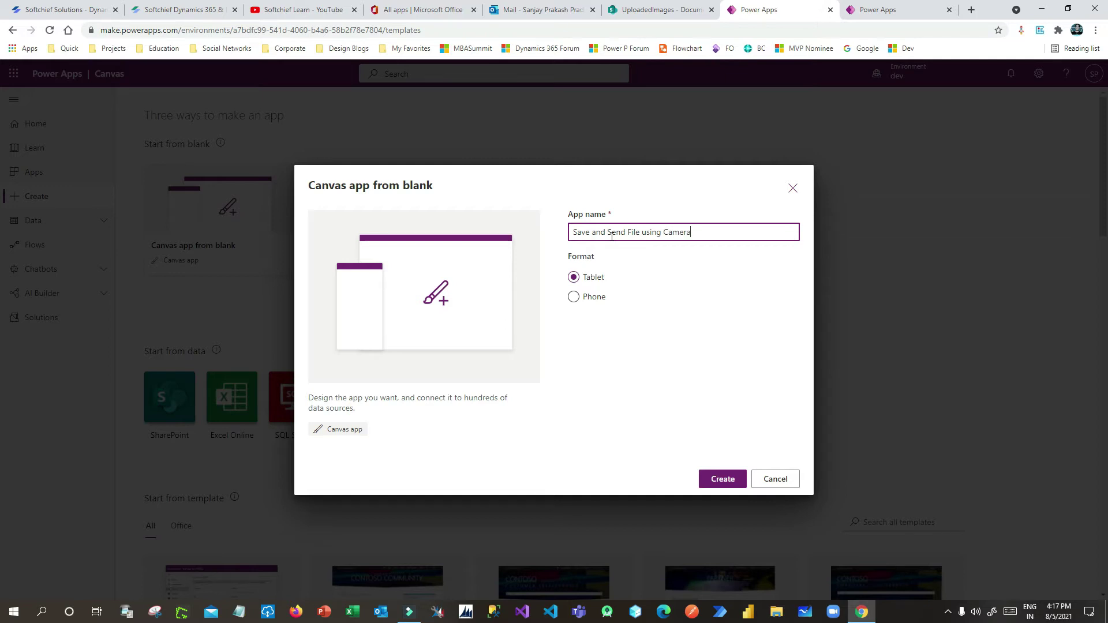
pyautogui.click(575, 299)
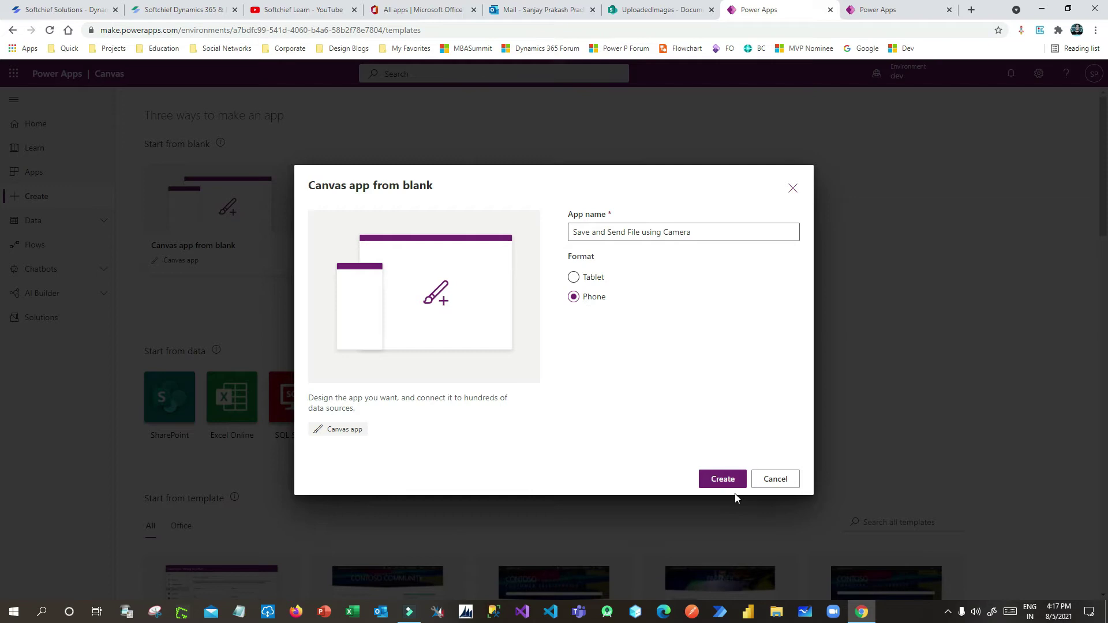
pyautogui.click(724, 479)
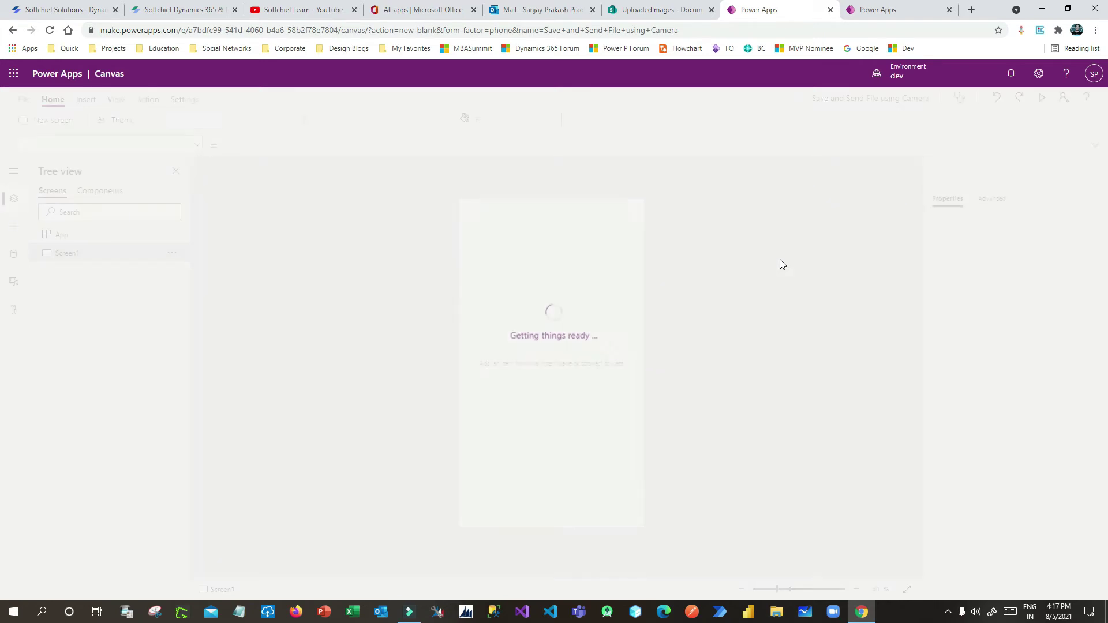
pyautogui.click(658, 421)
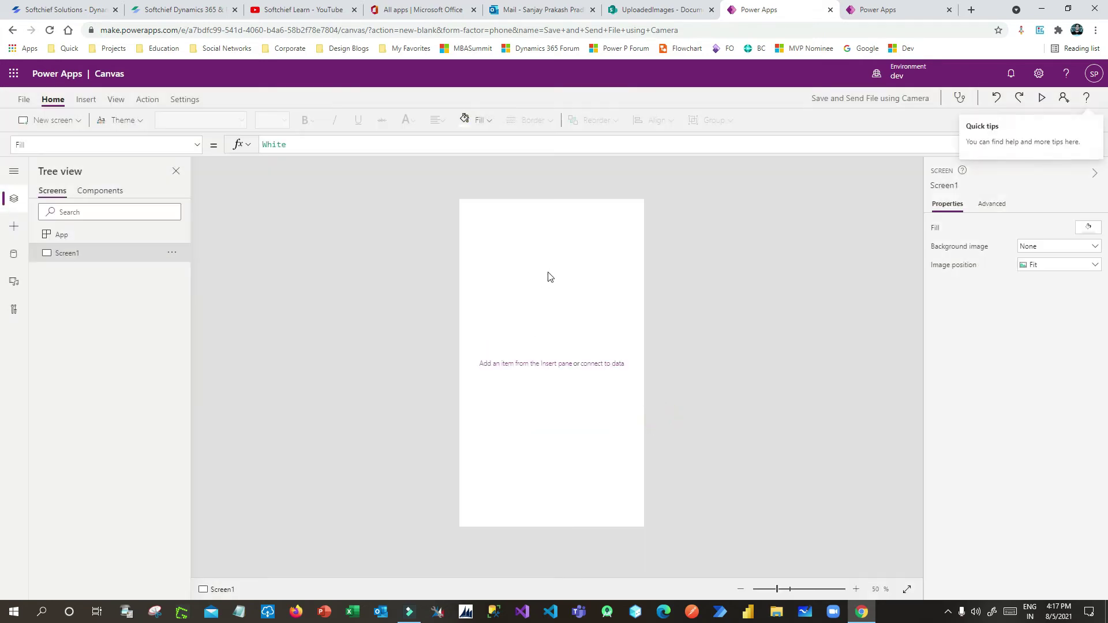
# - Add a rectangle at the top-left corner of the phone screen and stretch it across the full width as a header
pyautogui.click(14, 226)
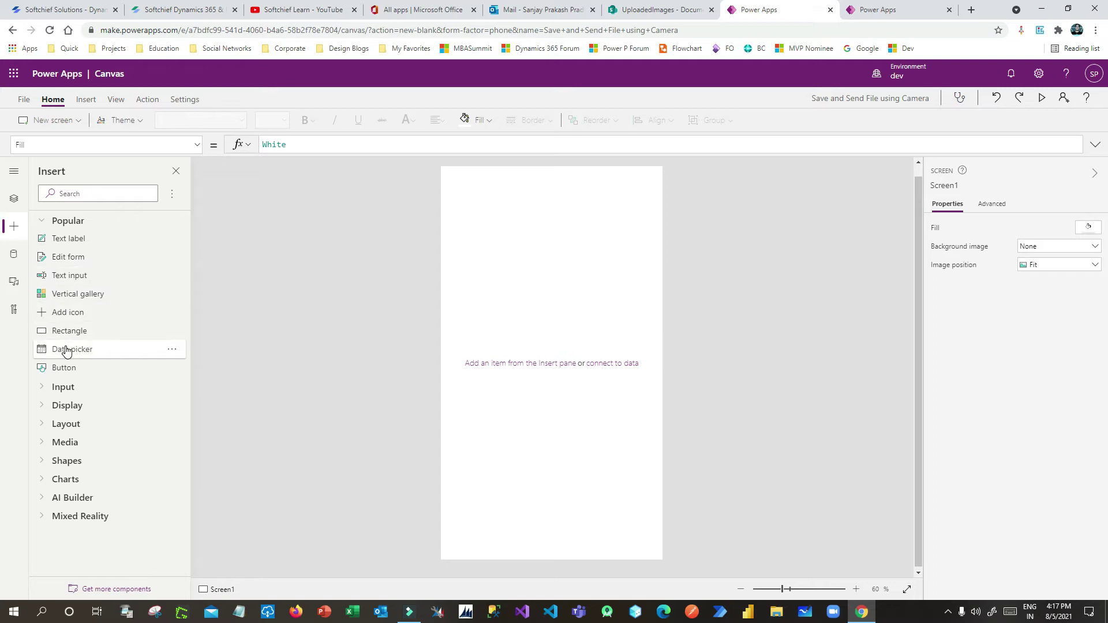
pyautogui.moveTo(64, 328); pyautogui.dragTo(501, 190)
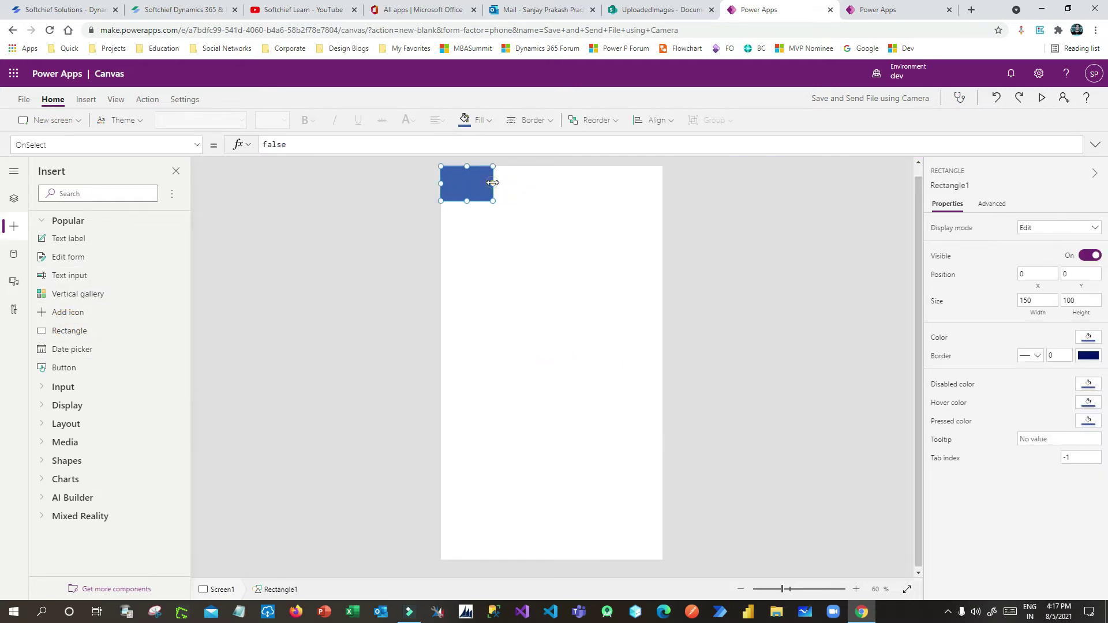
pyautogui.moveTo(492, 182); pyautogui.dragTo(662, 184)
# - Place a text label over the header rectangle and set its text to "Uplaod File"
pyautogui.moveTo(72, 239); pyautogui.dragTo(475, 180)
pyautogui.doubleClick(277, 145)
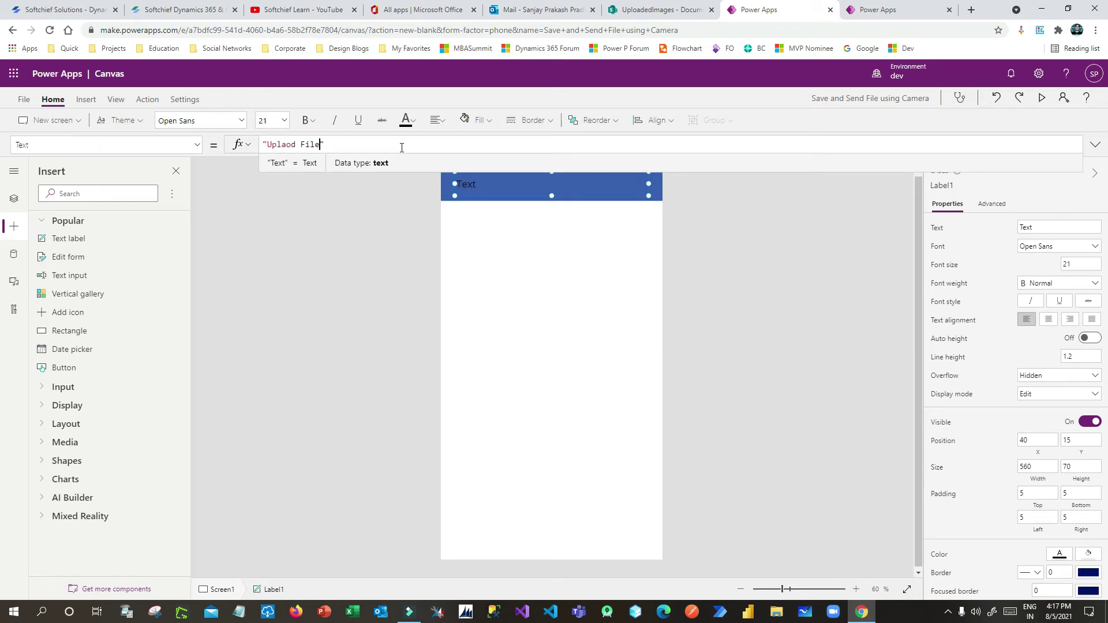
pyautogui.click(450, 309)
pyautogui.click(490, 179)
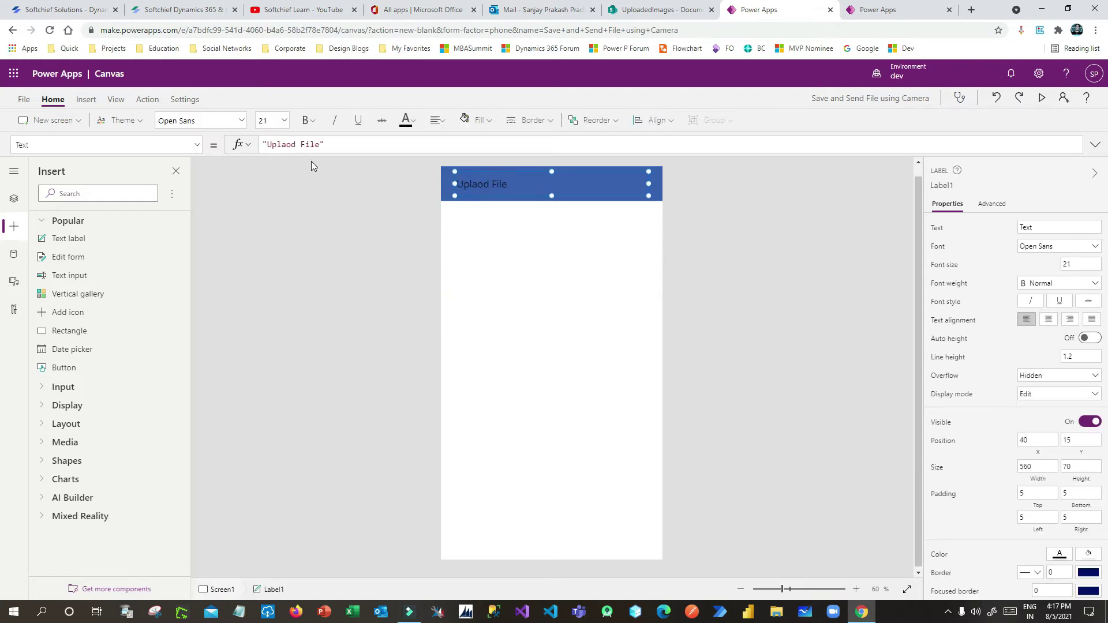
# - Format the header label's text in white with bold weight
pyautogui.click(406, 120)
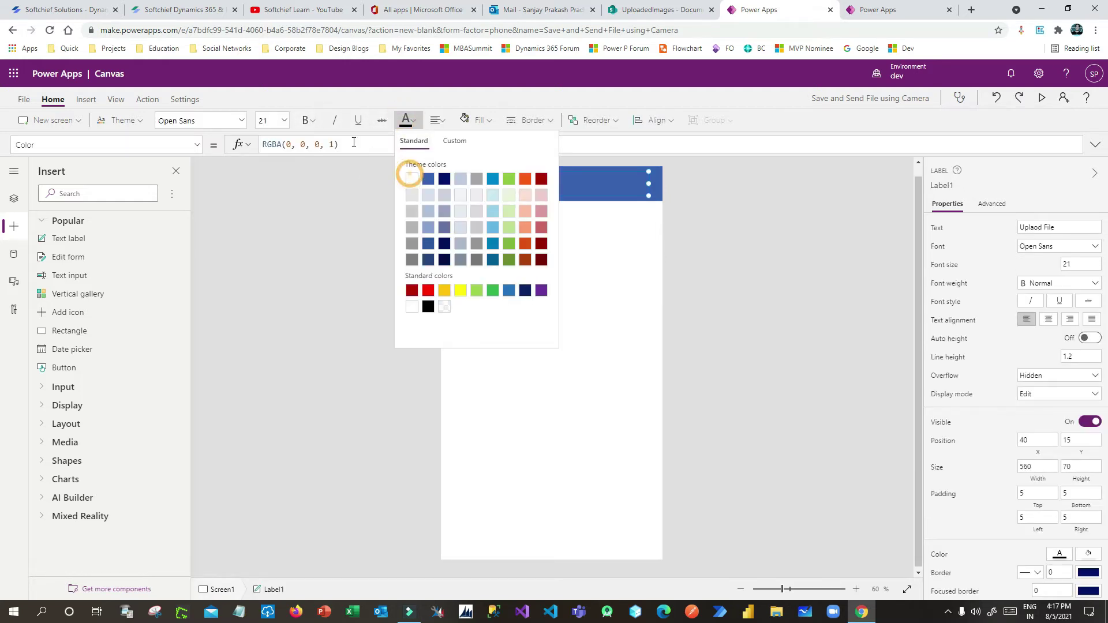
pyautogui.click(305, 120)
pyautogui.click(324, 140)
pyautogui.click(519, 255)
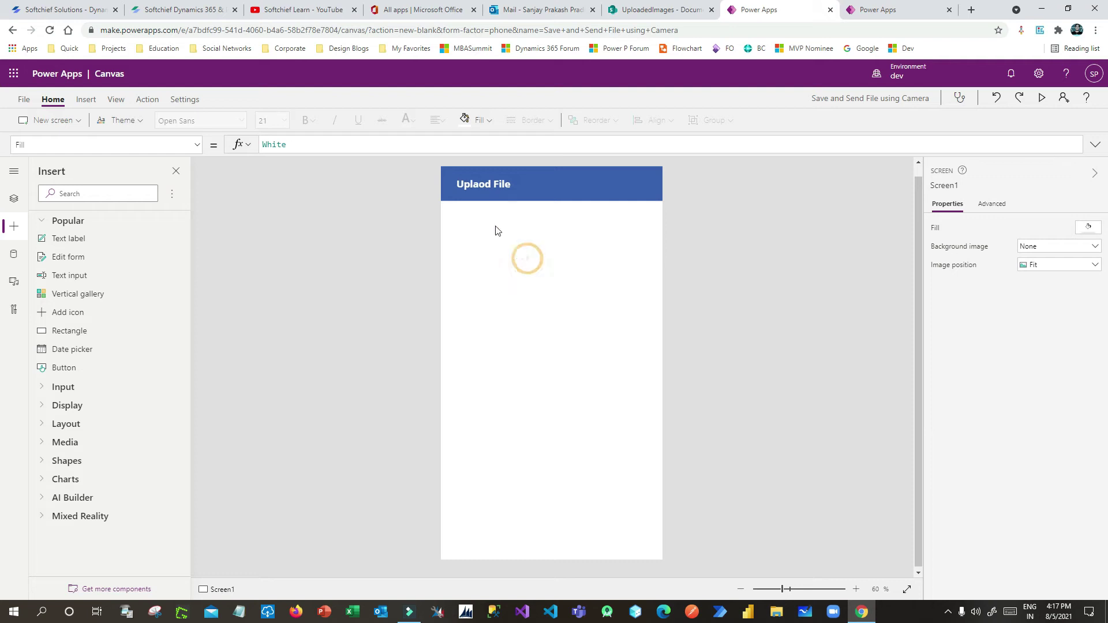
# - Correct the header label's text to "Upload File"
pyautogui.click(476, 184)
pyautogui.doubleClick(1037, 226)
pyautogui.write('Upload File')
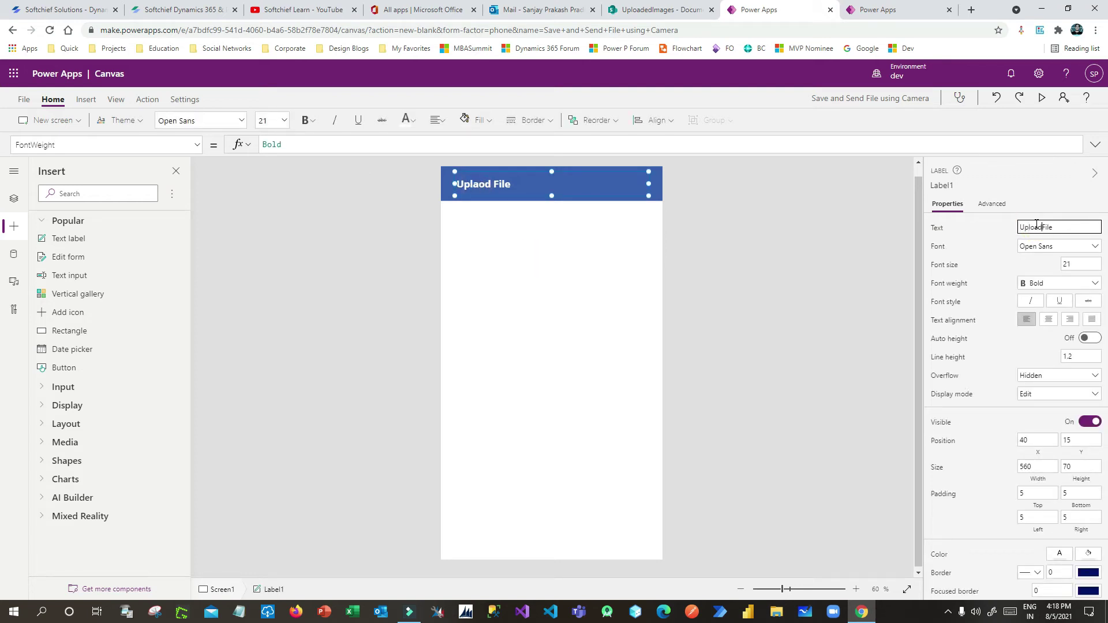
pyautogui.click(650, 294)
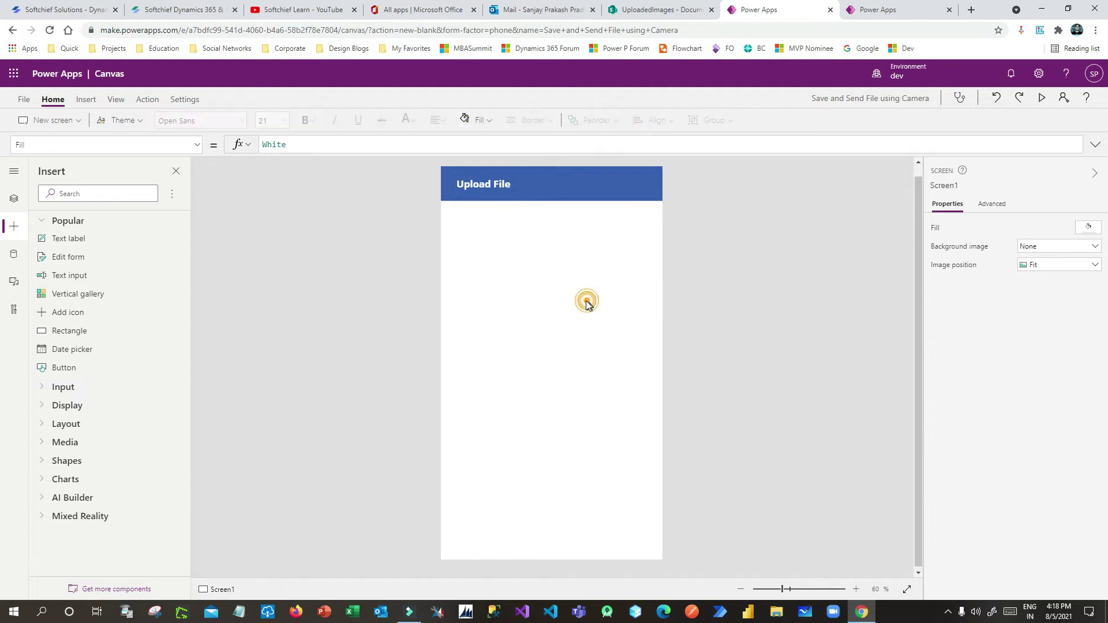
# - Add a camera control just below the header and enlarge it to fill most of the screen width
pyautogui.click(70, 193)
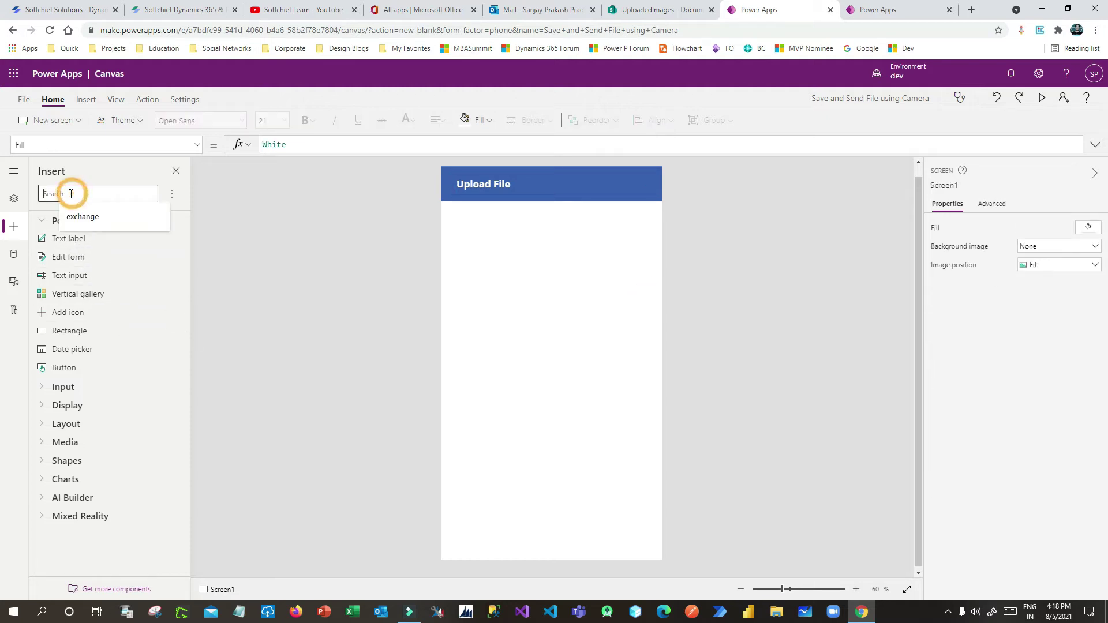
pyautogui.write('camer')
pyautogui.moveTo(61, 240); pyautogui.dragTo(529, 247)
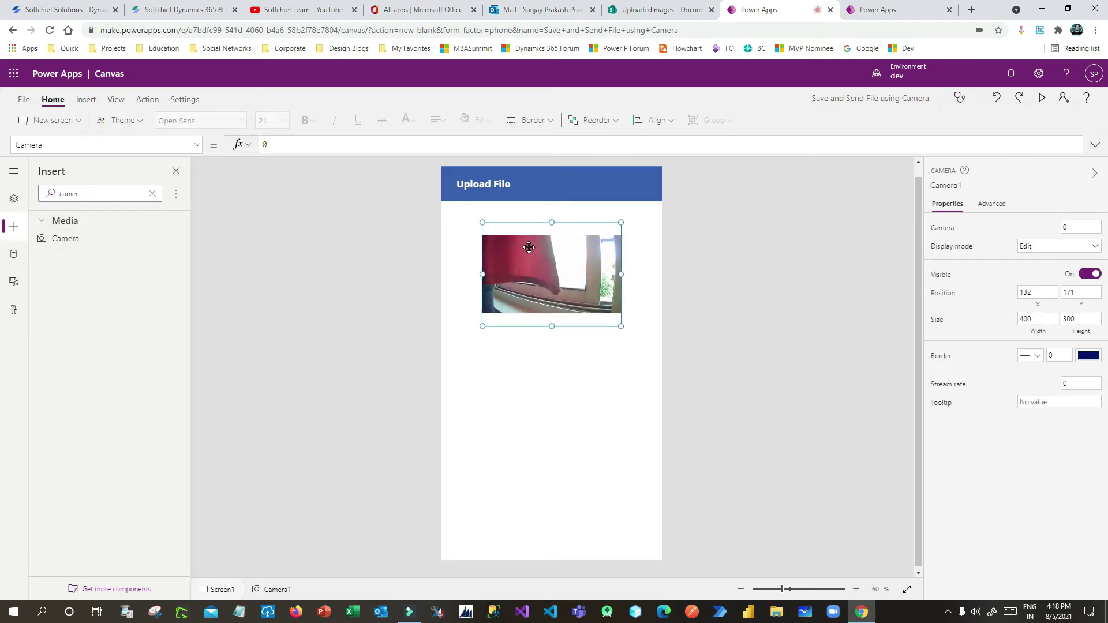
pyautogui.moveTo(537, 249); pyautogui.dragTo(520, 235)
pyautogui.moveTo(604, 312); pyautogui.dragTo(625, 351)
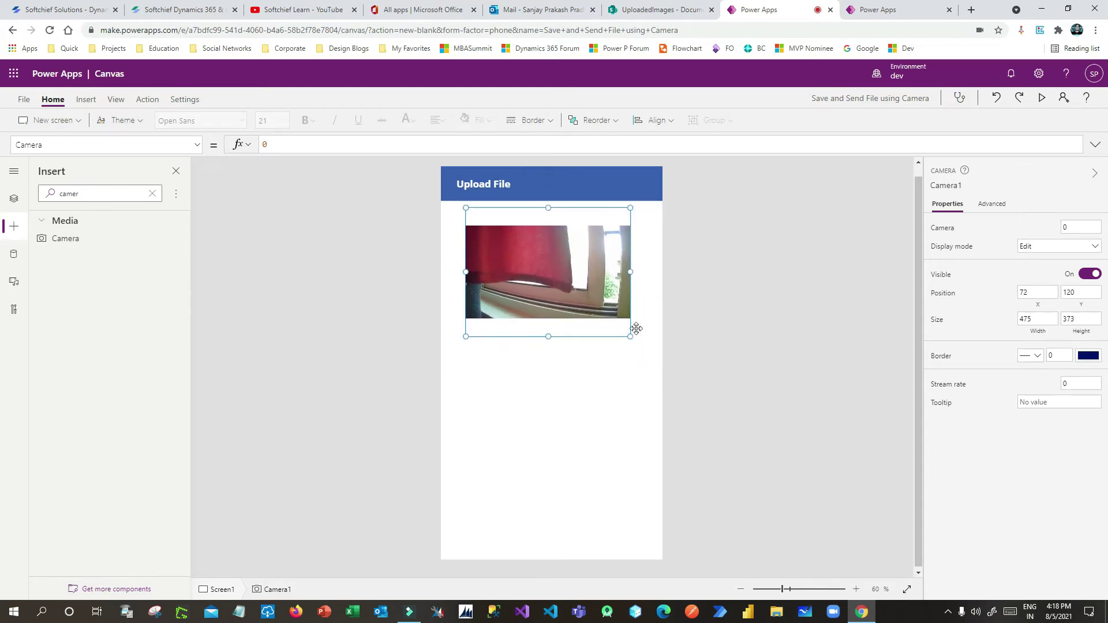
pyautogui.click(610, 384)
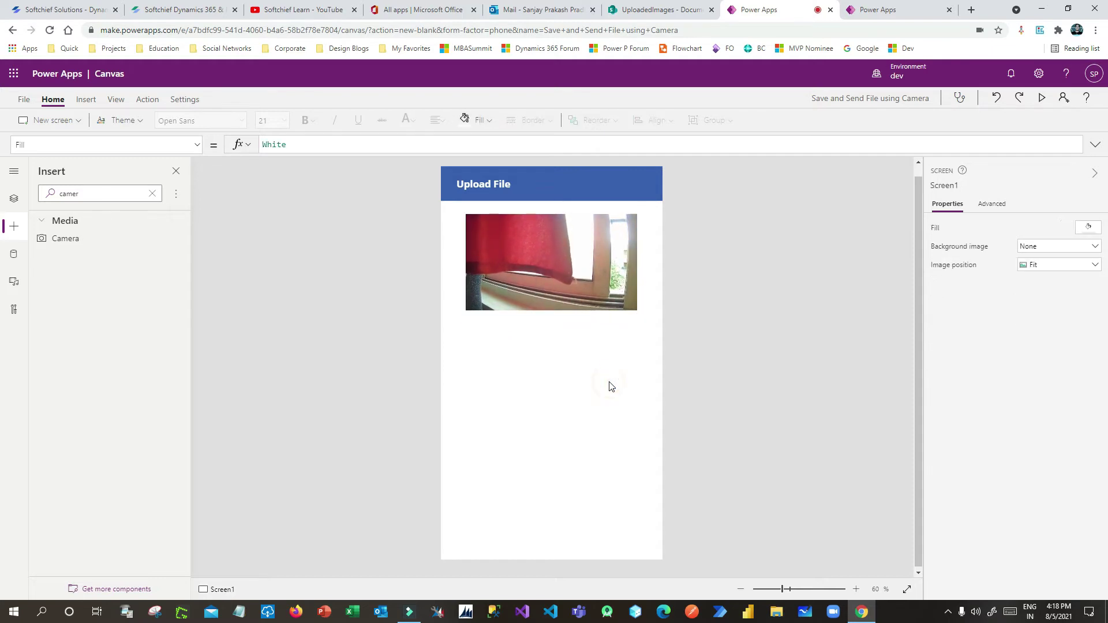
# - Add an image control below the camera, widen it to about 495 to match the camera, and close the gap between them
pyautogui.click(76, 197)
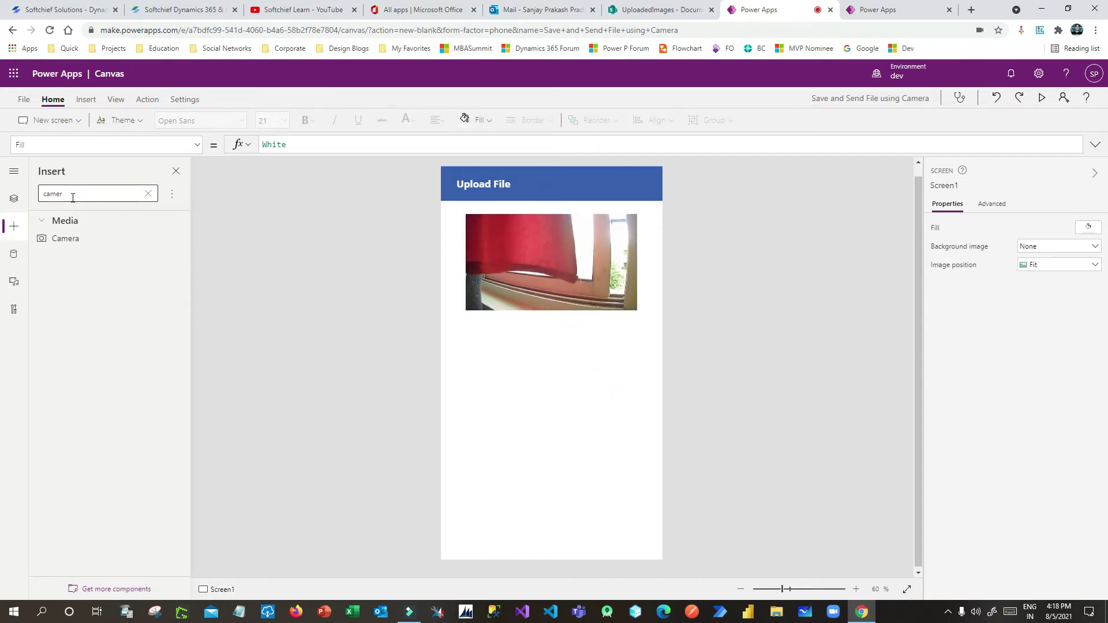
pyautogui.doubleClick(55, 196)
pyautogui.write('image')
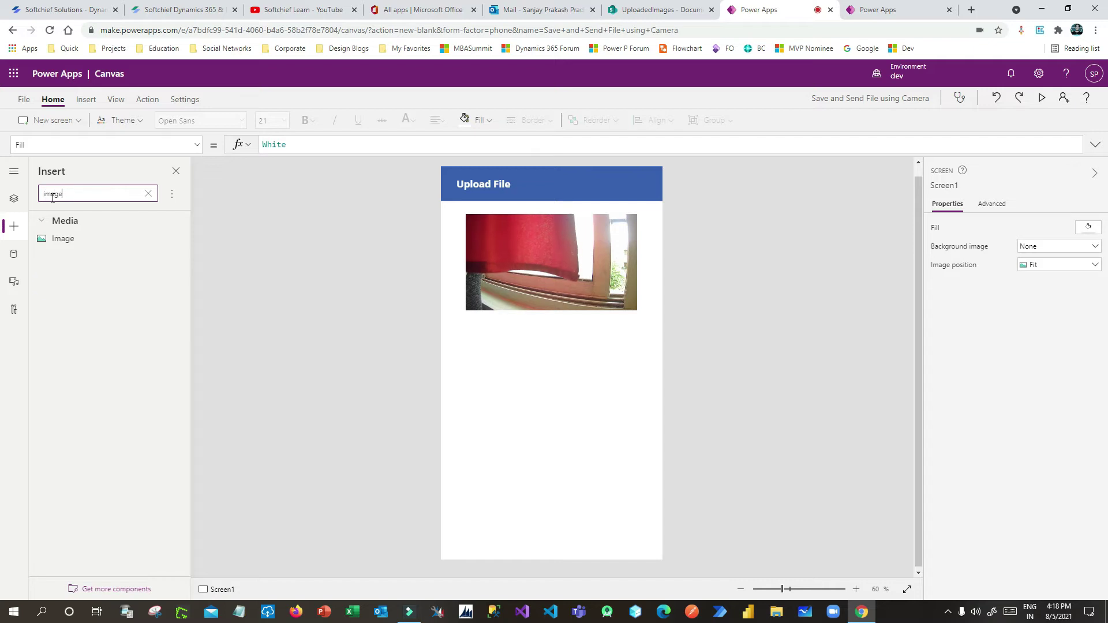
pyautogui.moveTo(66, 245); pyautogui.dragTo(503, 355)
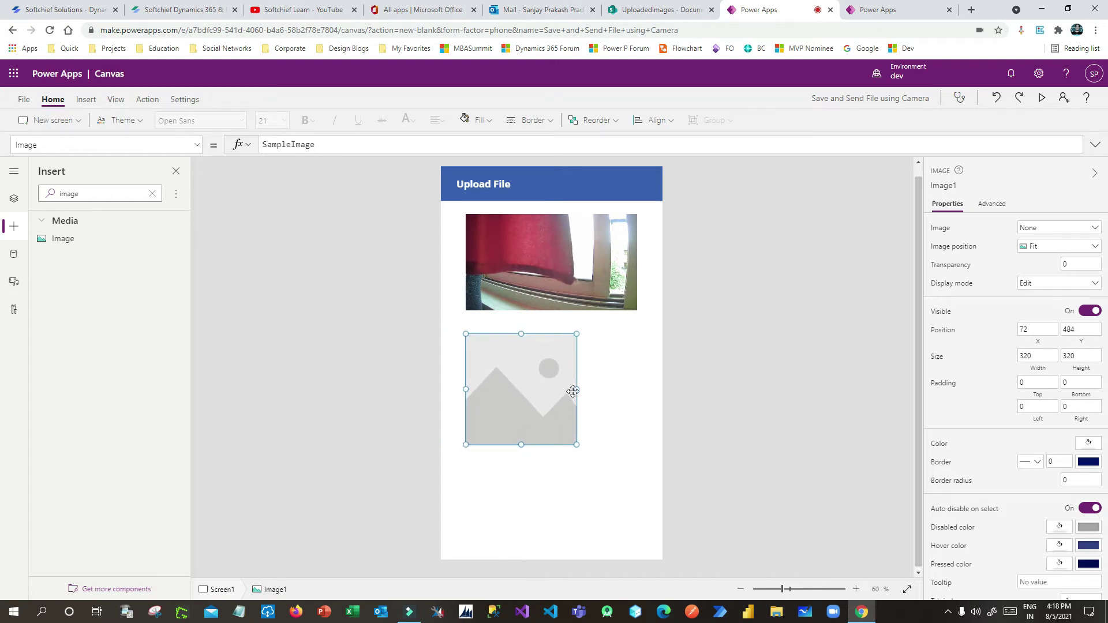
pyautogui.moveTo(599, 392); pyautogui.dragTo(636, 381)
pyautogui.click(547, 482)
pyautogui.click(554, 403)
pyautogui.moveTo(554, 402); pyautogui.dragTo(553, 392)
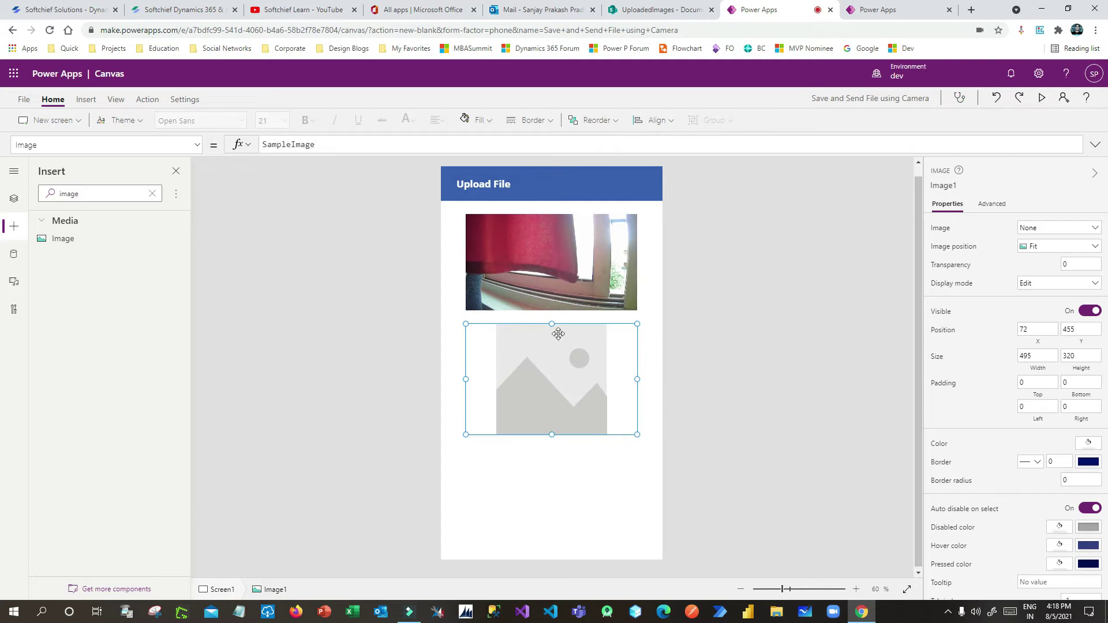
# - Add a button centred below the image control and set its text to "Upload"
pyautogui.click(64, 194)
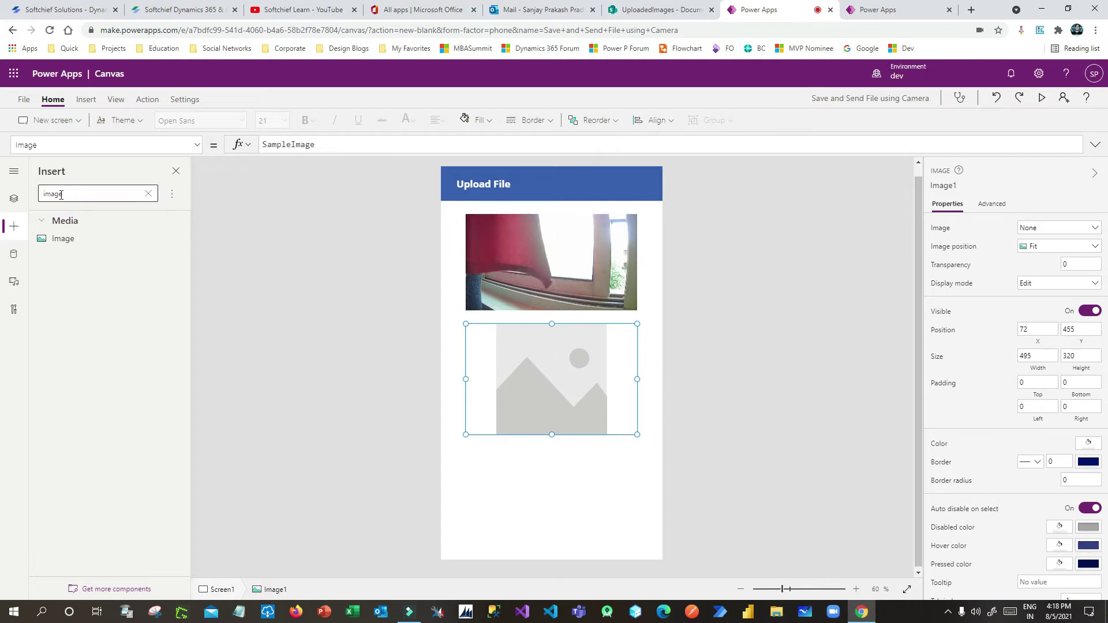
pyautogui.doubleClick(56, 198)
pyautogui.press('BackSpace')
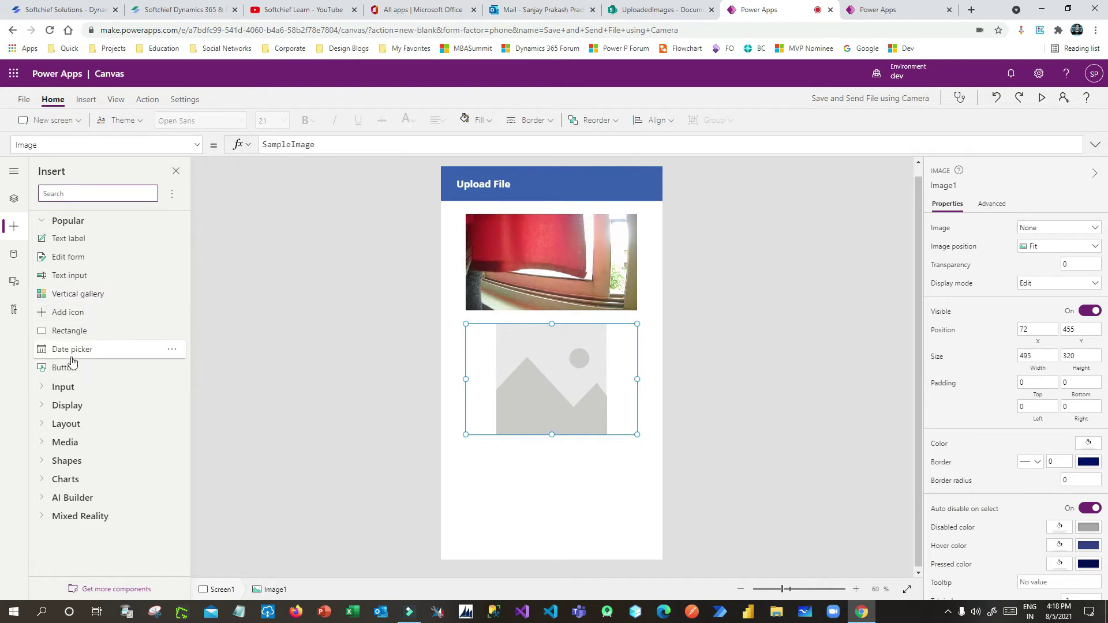
pyautogui.moveTo(65, 368); pyautogui.dragTo(506, 481)
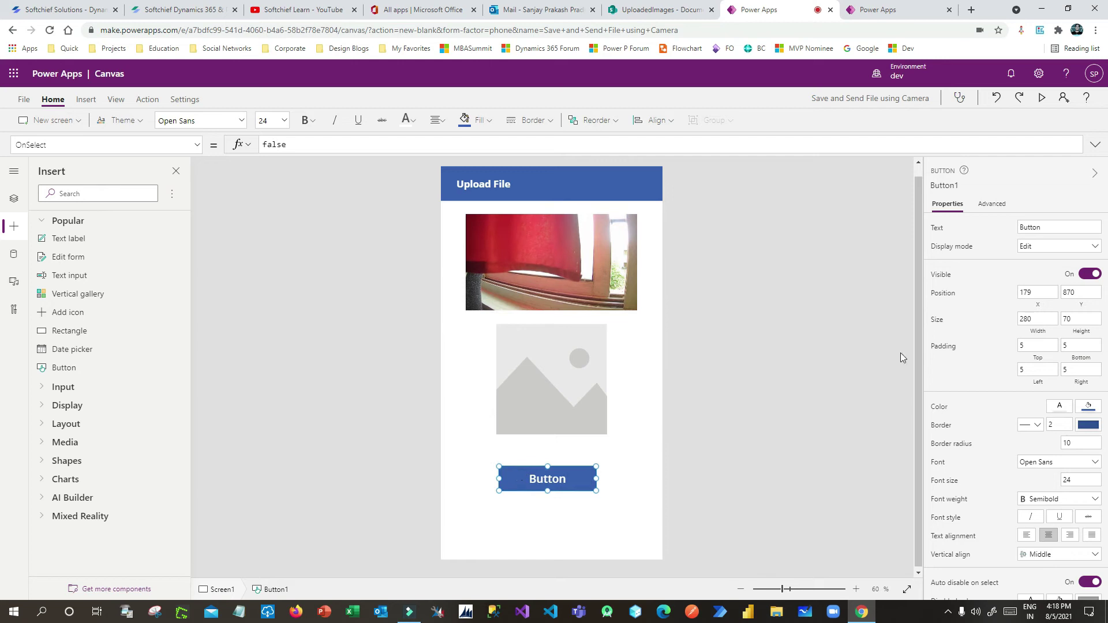
pyautogui.doubleClick(1033, 229)
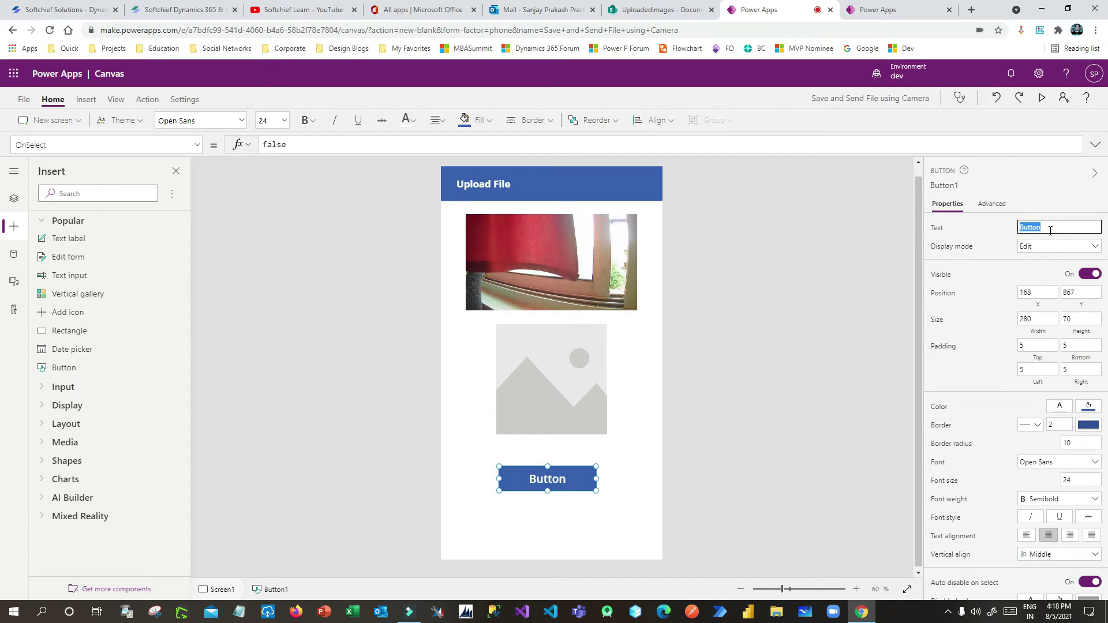
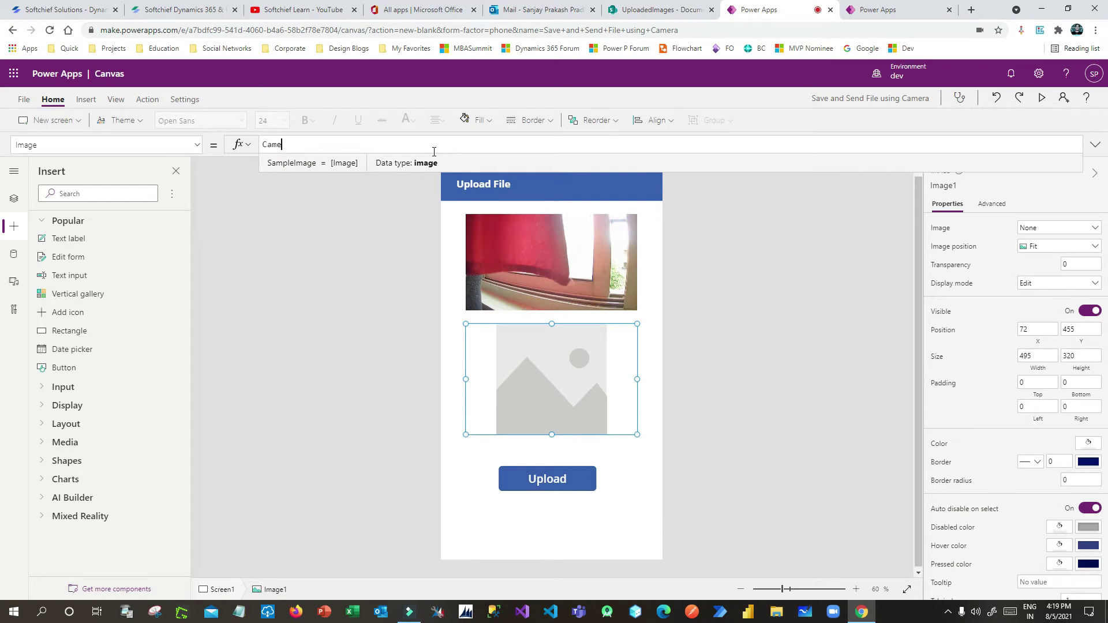
# - Set the image control's Image property to Camera1.Photo
pyautogui.click(309, 203)
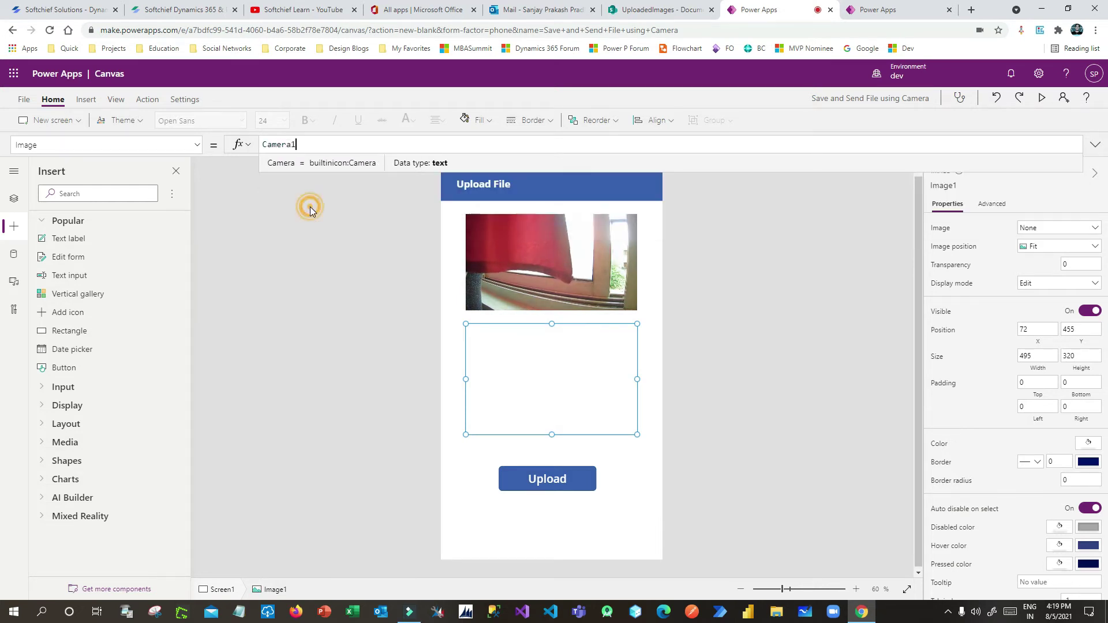
pyautogui.write('.Pho')
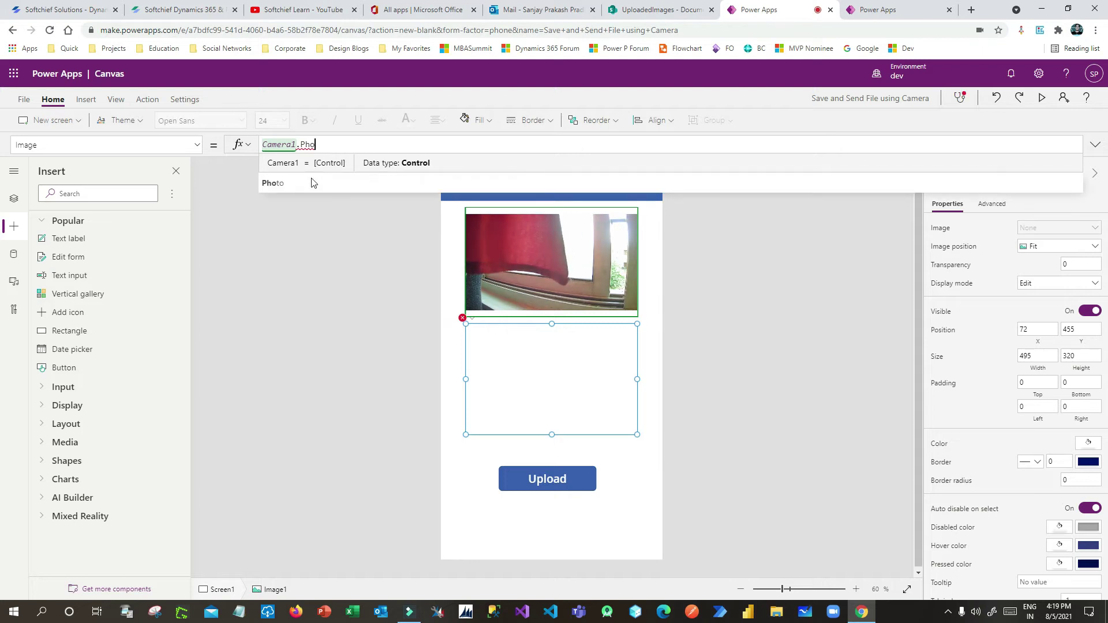
pyautogui.click(312, 180)
pyautogui.click(472, 318)
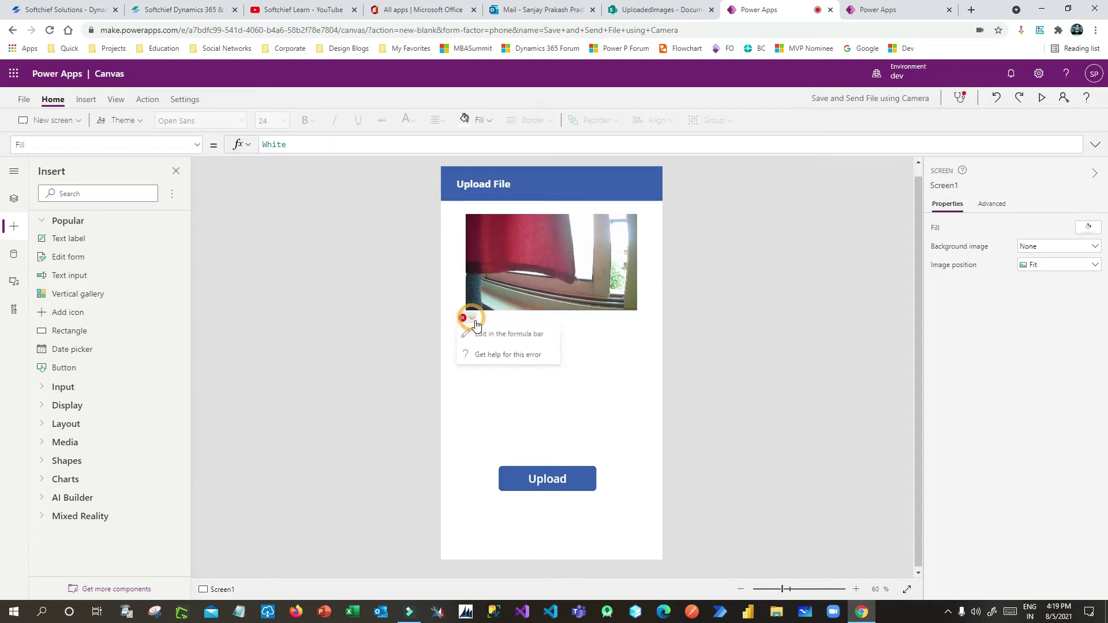
pyautogui.click(487, 327)
pyautogui.click(332, 142)
pyautogui.write('to')
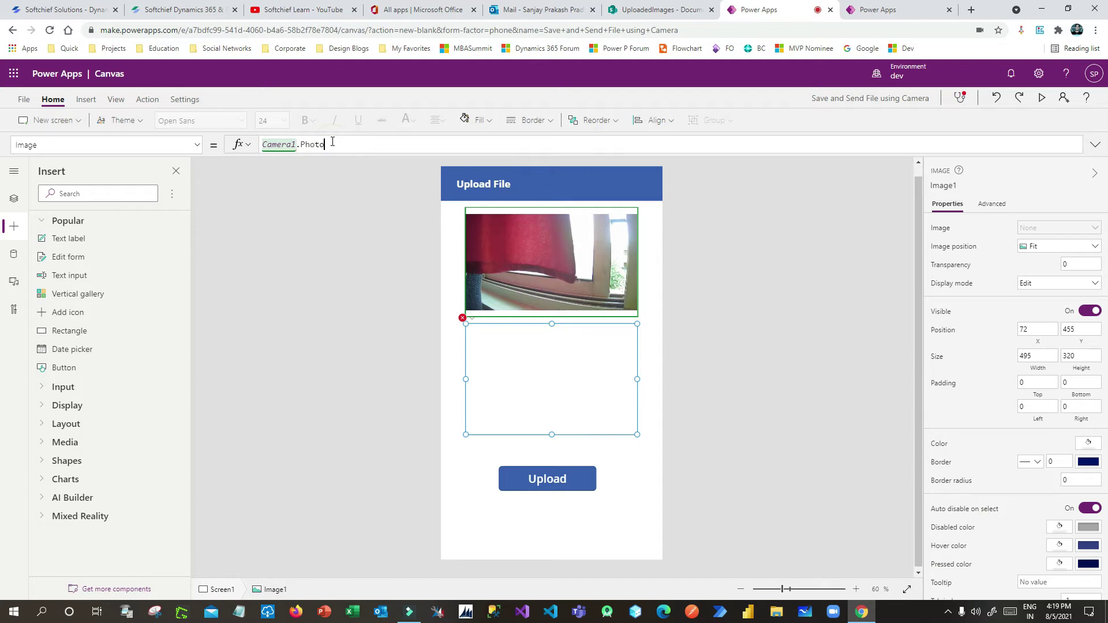
pyautogui.click(317, 168)
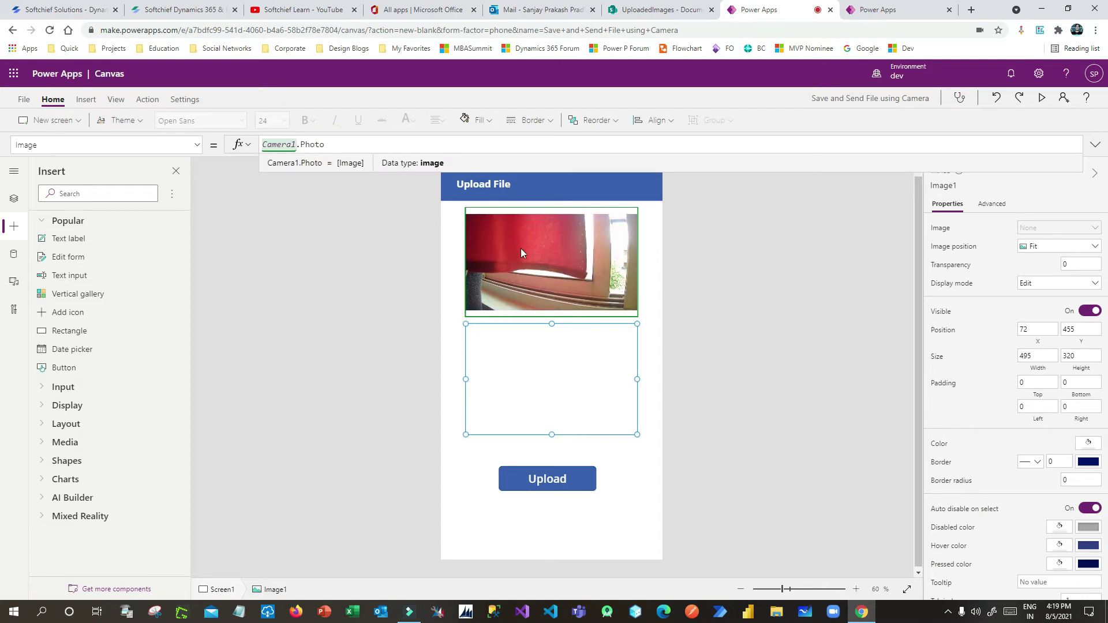
pyautogui.click(547, 372)
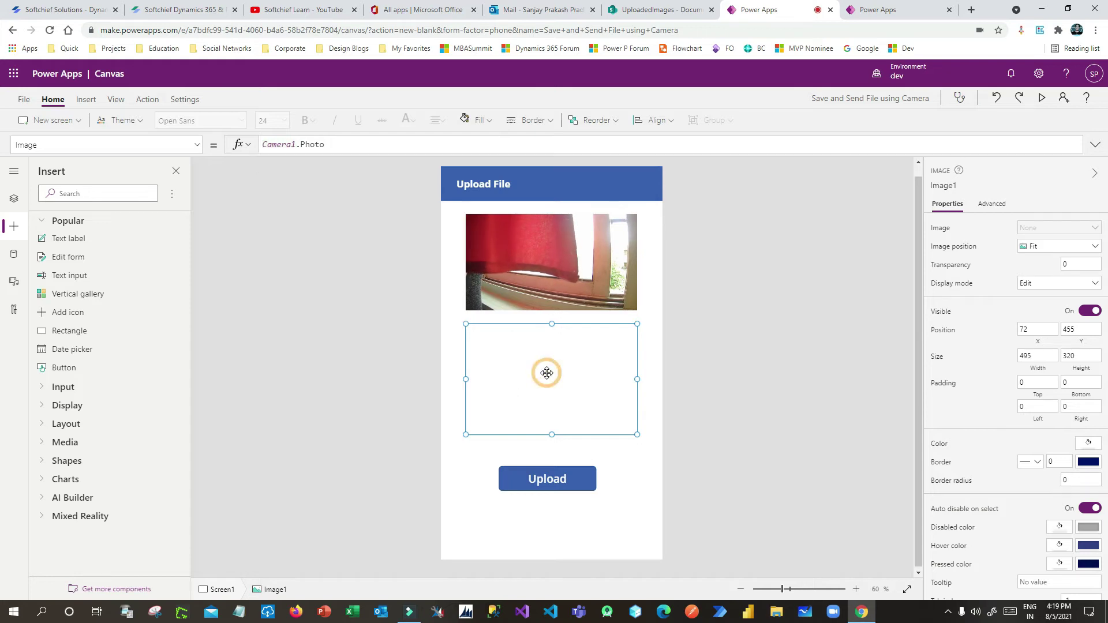
# - Attach the Save and Send Email Power Automate flow to the Upload button's OnSelect, starting the formula SaveandSendEmail.Run(
pyautogui.click(590, 478)
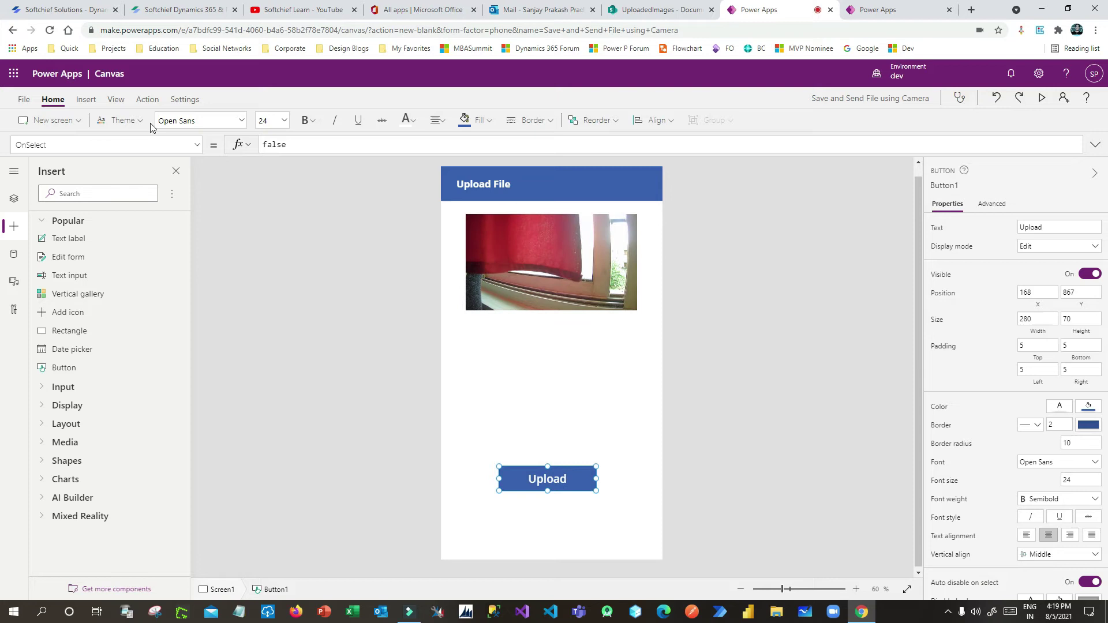
pyautogui.click(151, 103)
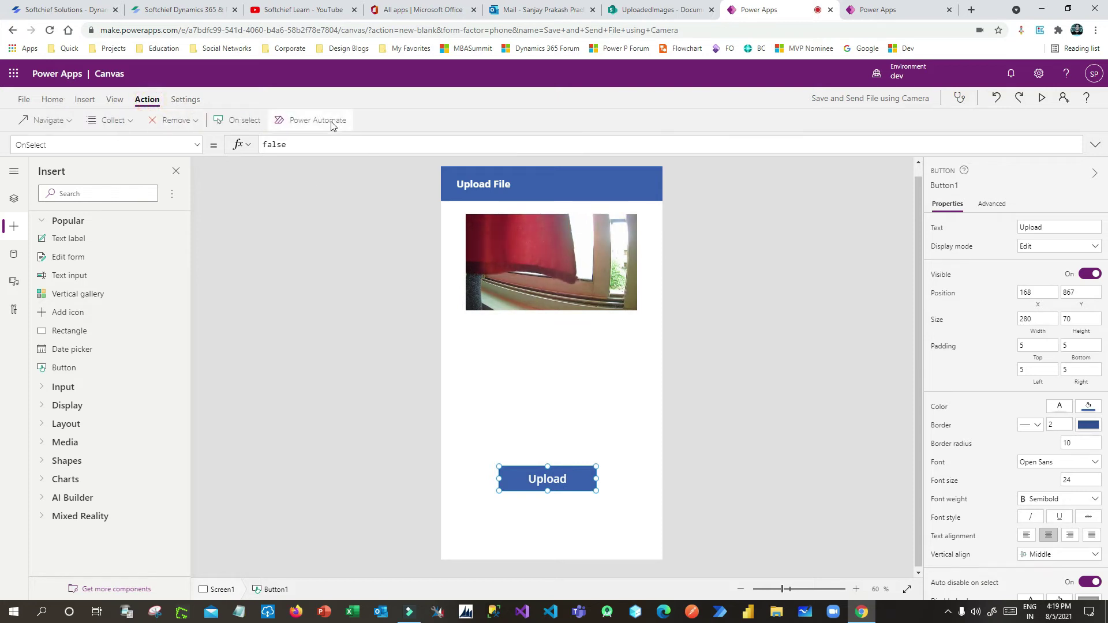
pyautogui.click(330, 124)
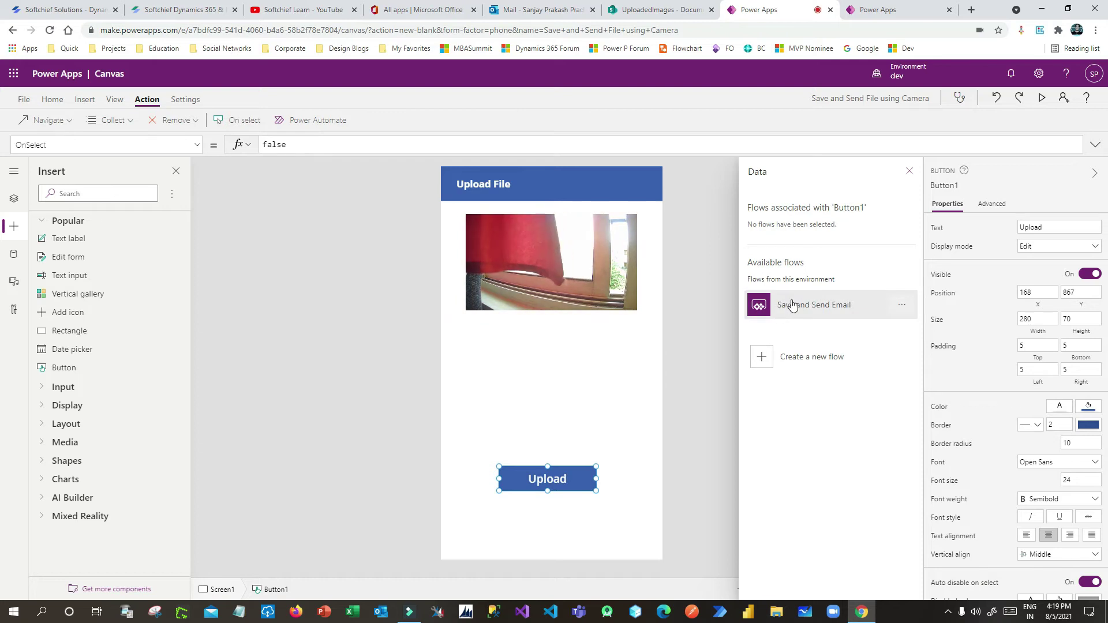
pyautogui.click(792, 305)
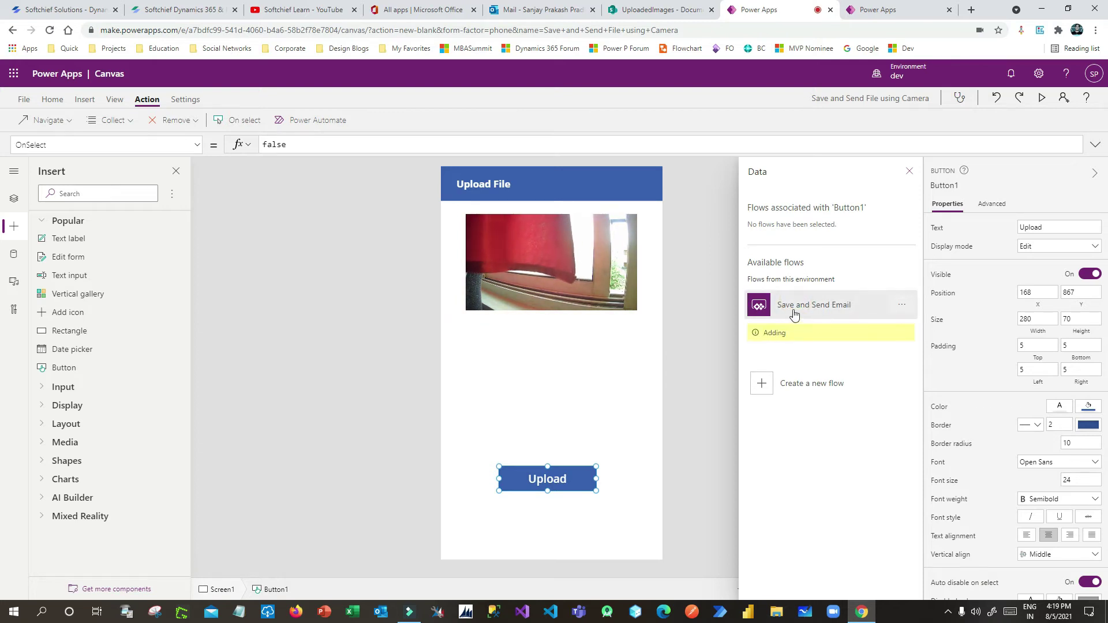
pyautogui.click(872, 9)
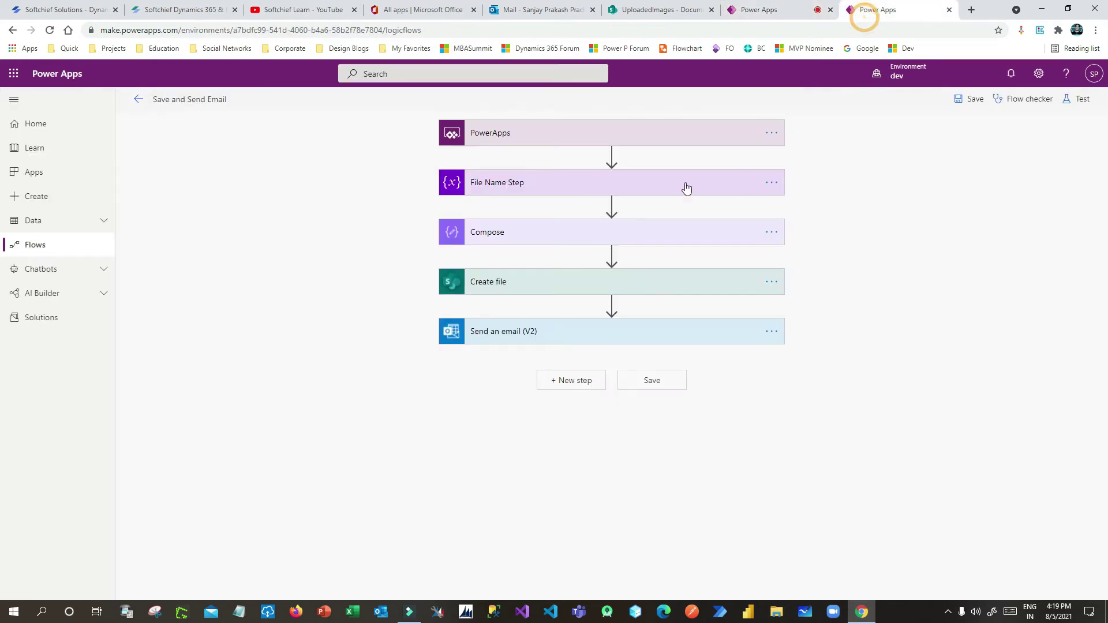
pyautogui.click(742, 10)
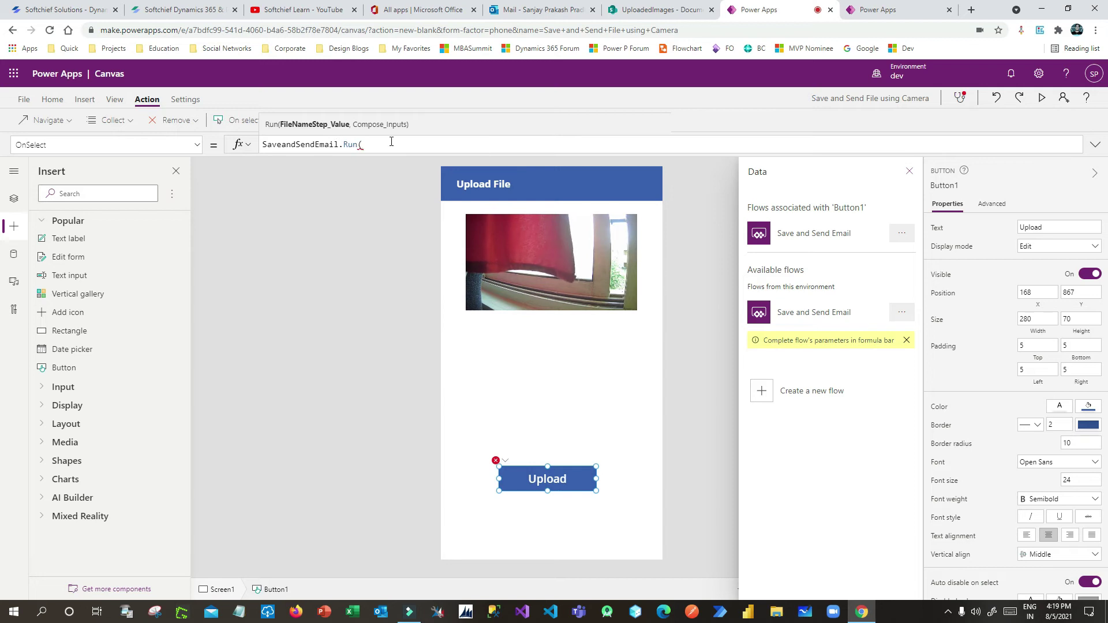
pyautogui.click(522, 400)
pyautogui.click(323, 340)
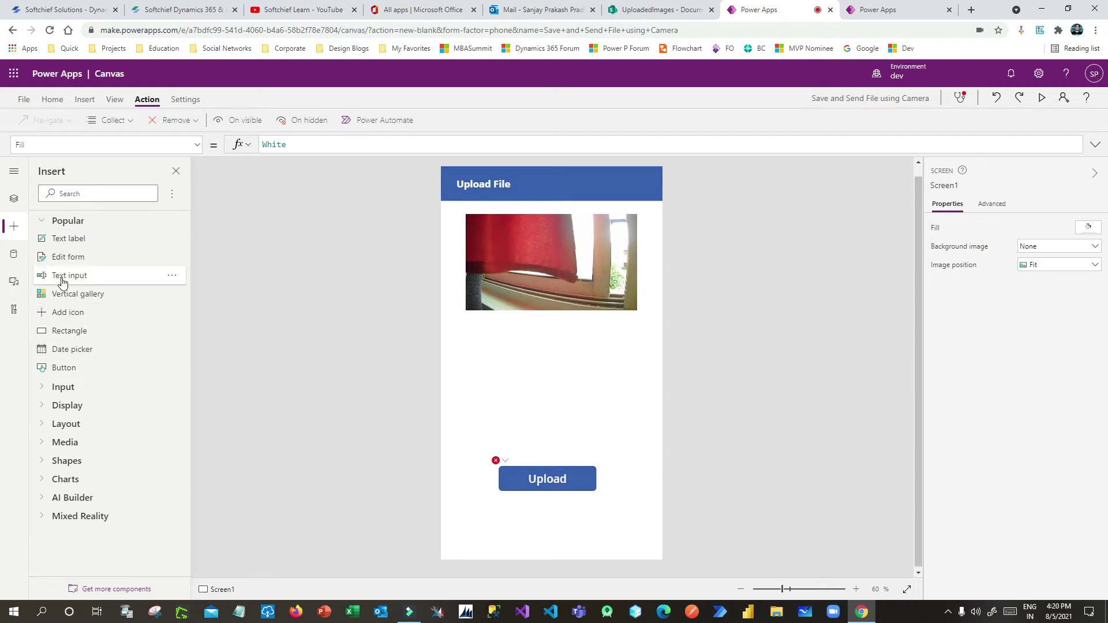
# - Add a text input between the image control and the Upload button, shifting the button down, and narrow the input to about 413
pyautogui.moveTo(67, 275); pyautogui.dragTo(532, 504)
pyautogui.click(532, 454)
pyautogui.moveTo(661, 457); pyautogui.dragTo(612, 457)
# - Clear the text input's default value and set its hint text to "File name"
pyautogui.click(1059, 227)
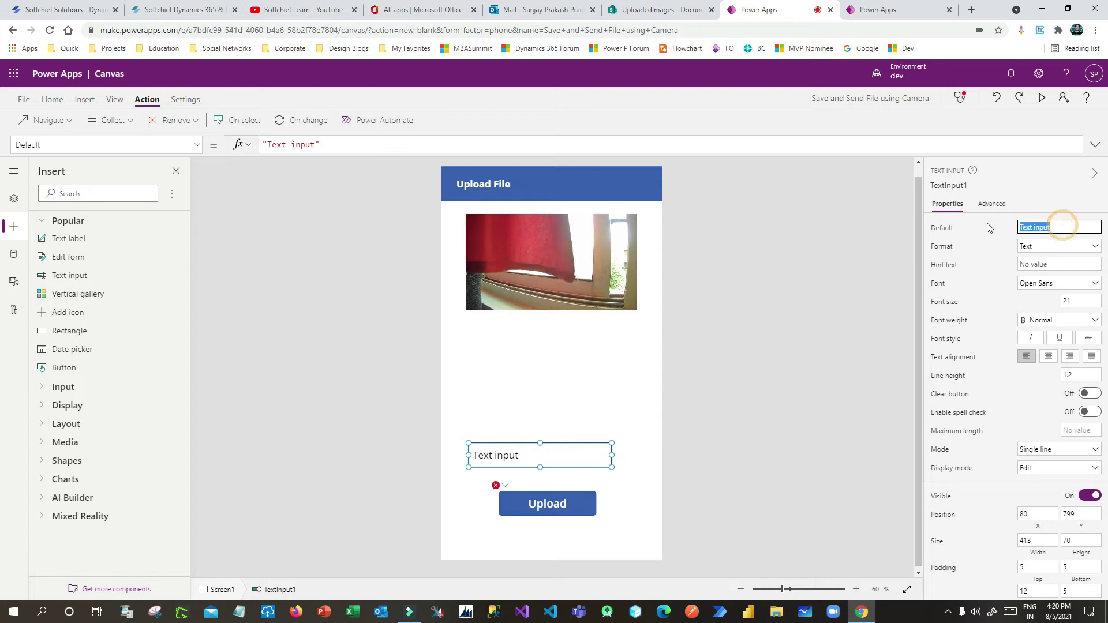
pyautogui.click(1039, 265)
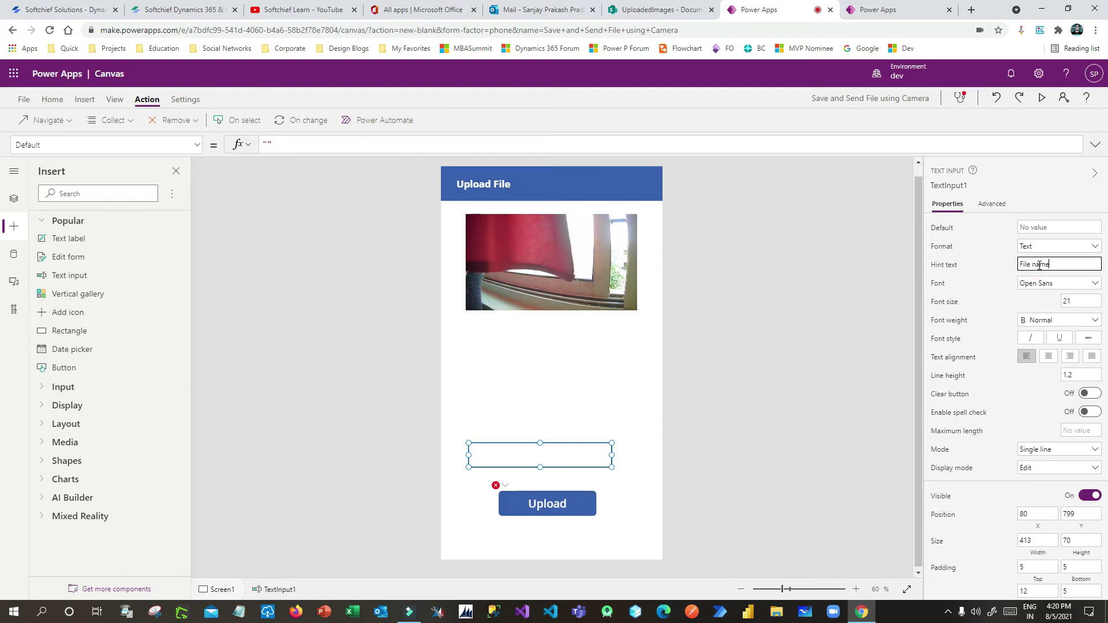
pyautogui.write('File name')
pyautogui.click(589, 508)
pyautogui.click(593, 455)
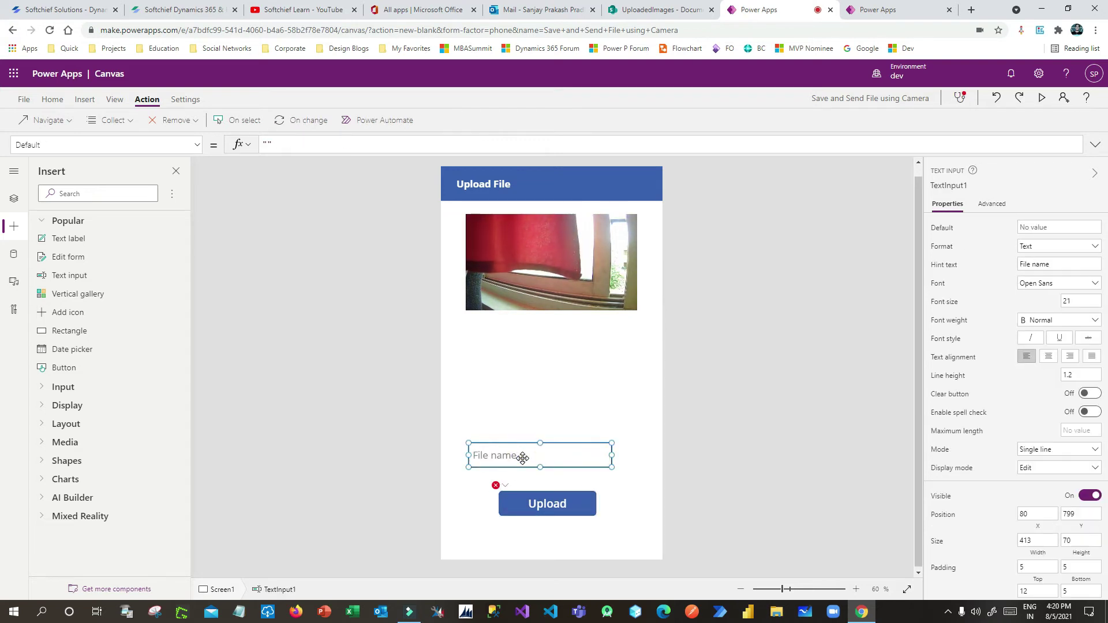
# - Rename the text input control as txtFilename
pyautogui.click(14, 199)
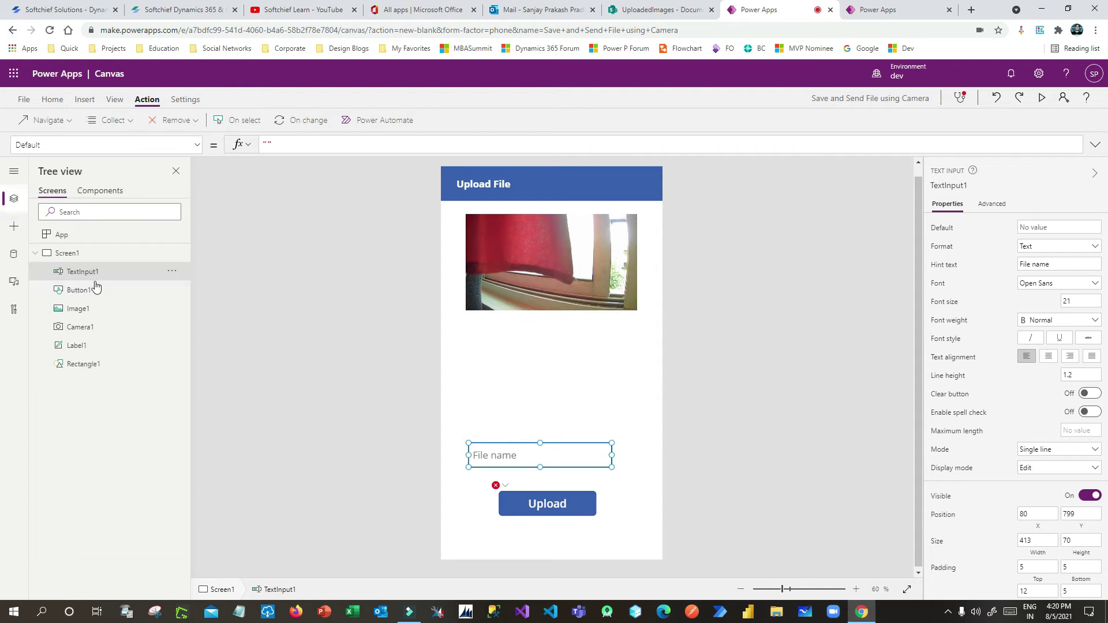
pyautogui.click(172, 274)
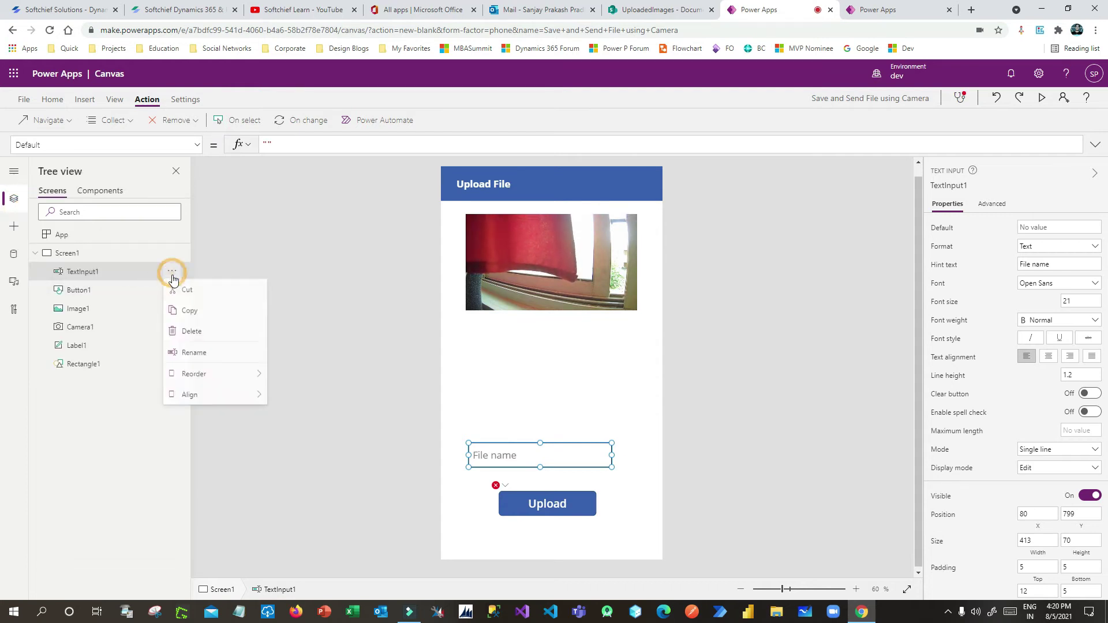
pyautogui.click(202, 357)
pyautogui.write('txt')
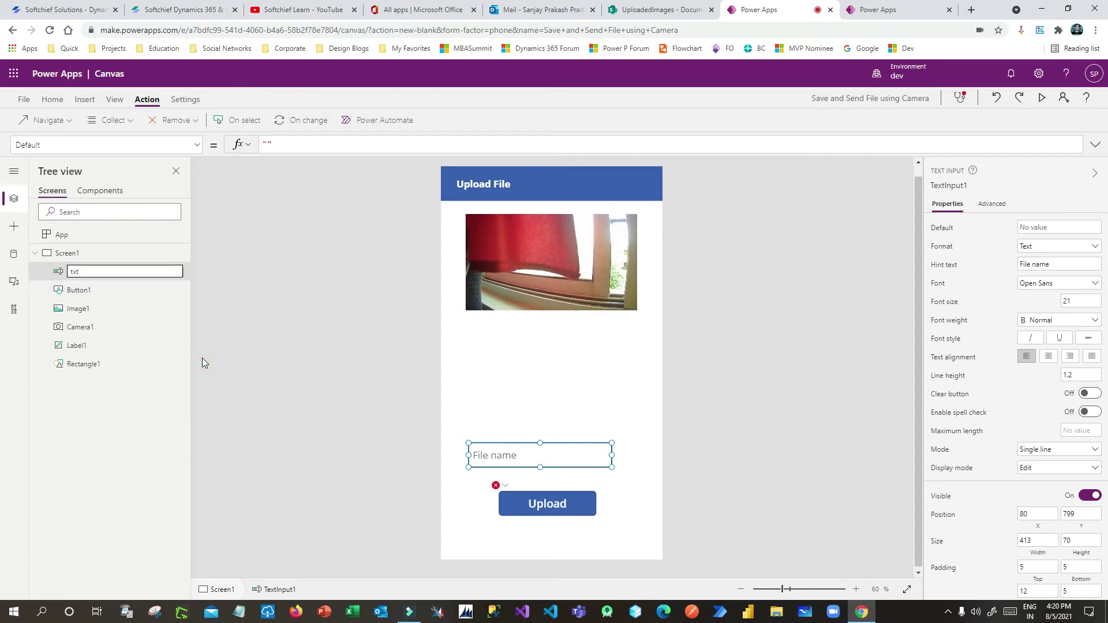
pyautogui.write('Filename')
pyautogui.click(400, 377)
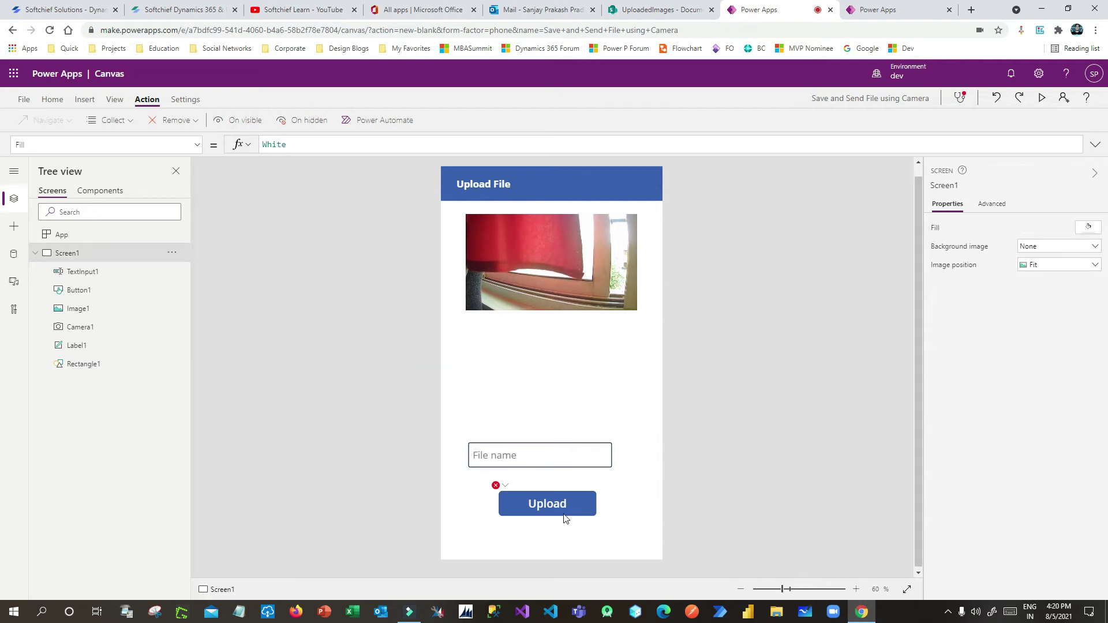
# - Pass txtFilename.Text as the first argument of SaveandSendEmail.Run in the Upload button's OnSelect formula
pyautogui.click(518, 500)
pyautogui.click(377, 145)
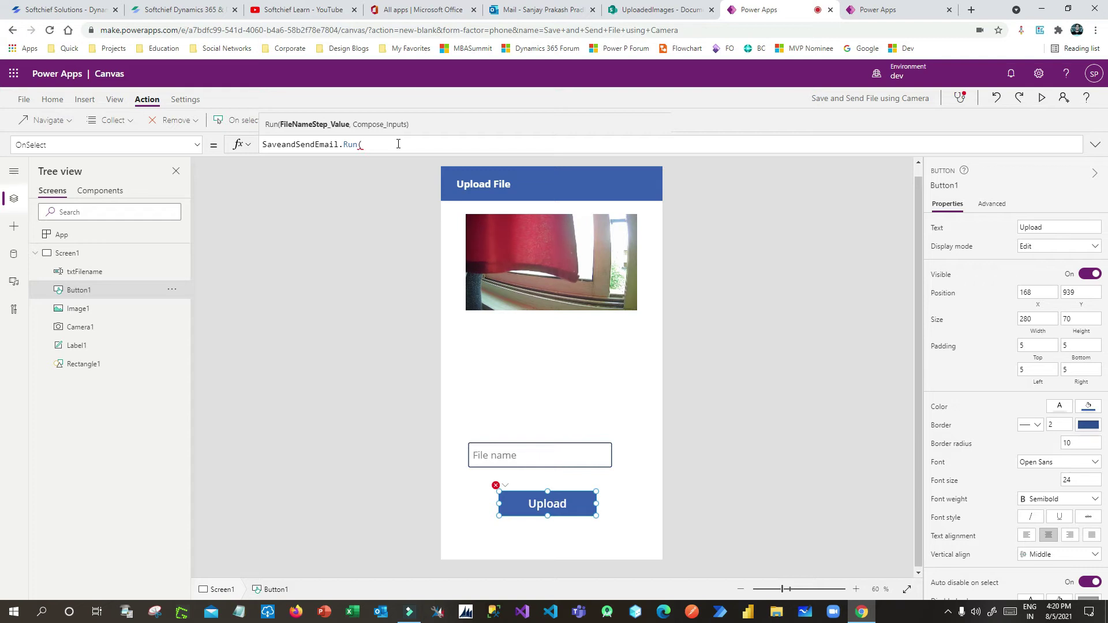
pyautogui.write('txtF')
pyautogui.click(335, 168)
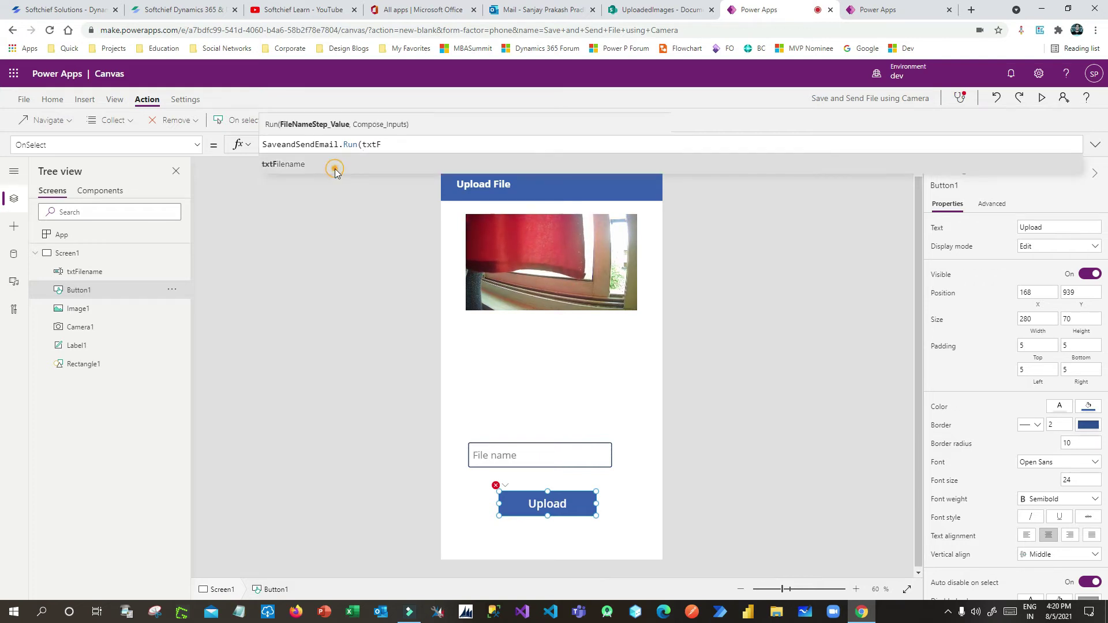
pyautogui.write('.Text')
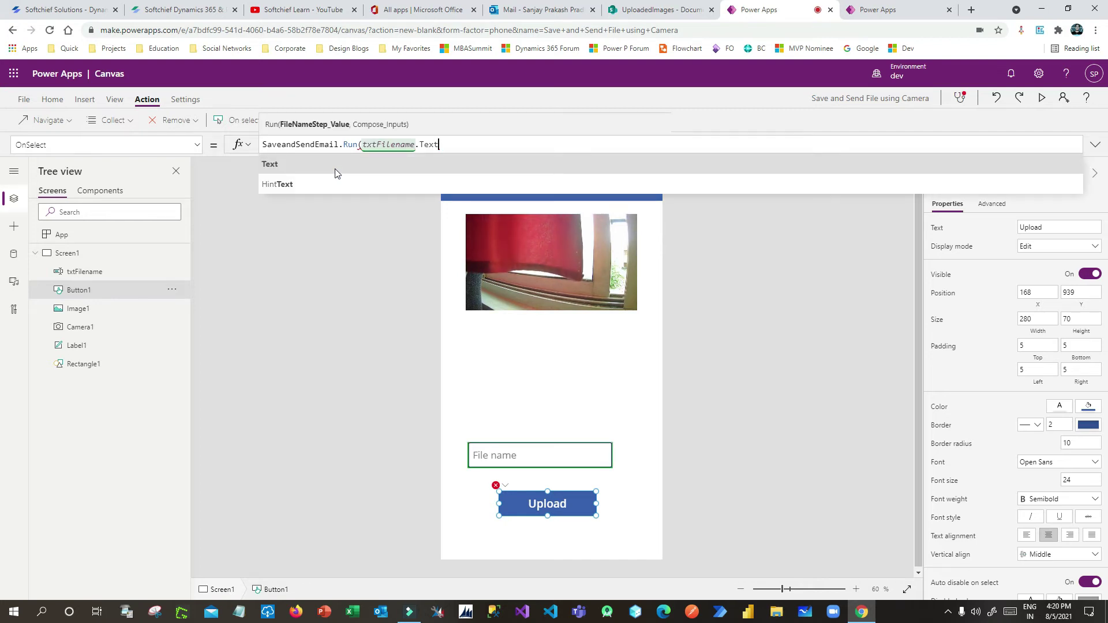
pyautogui.write(',')
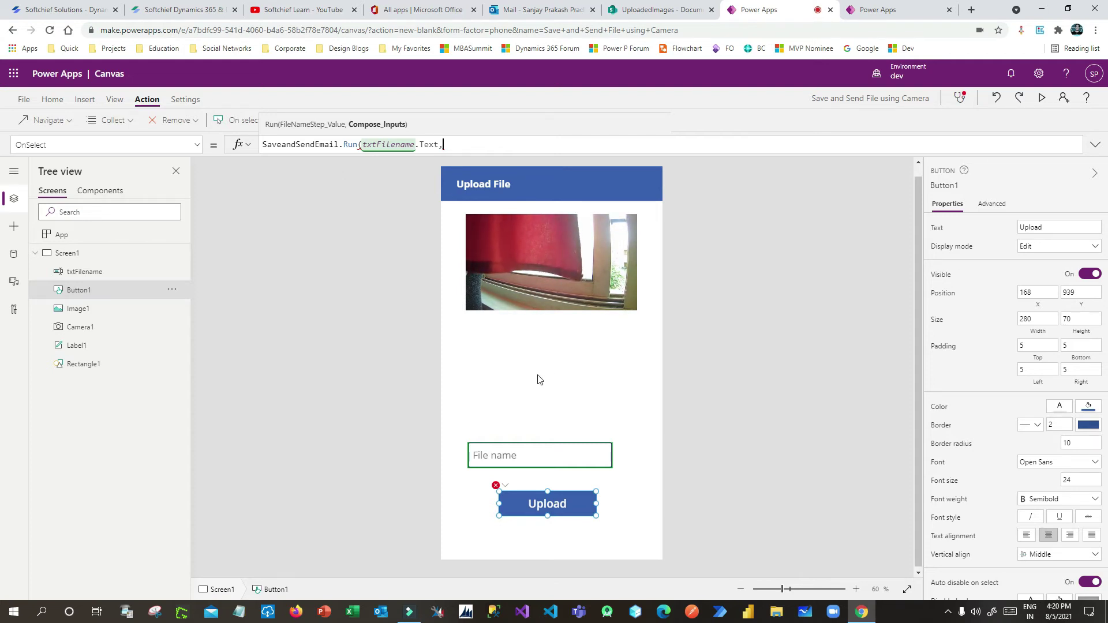
# - Pass Image1.Image as the second argument of the Upload button's SaveandSendEmail.Run formula and close the parenthesis
pyautogui.click(518, 379)
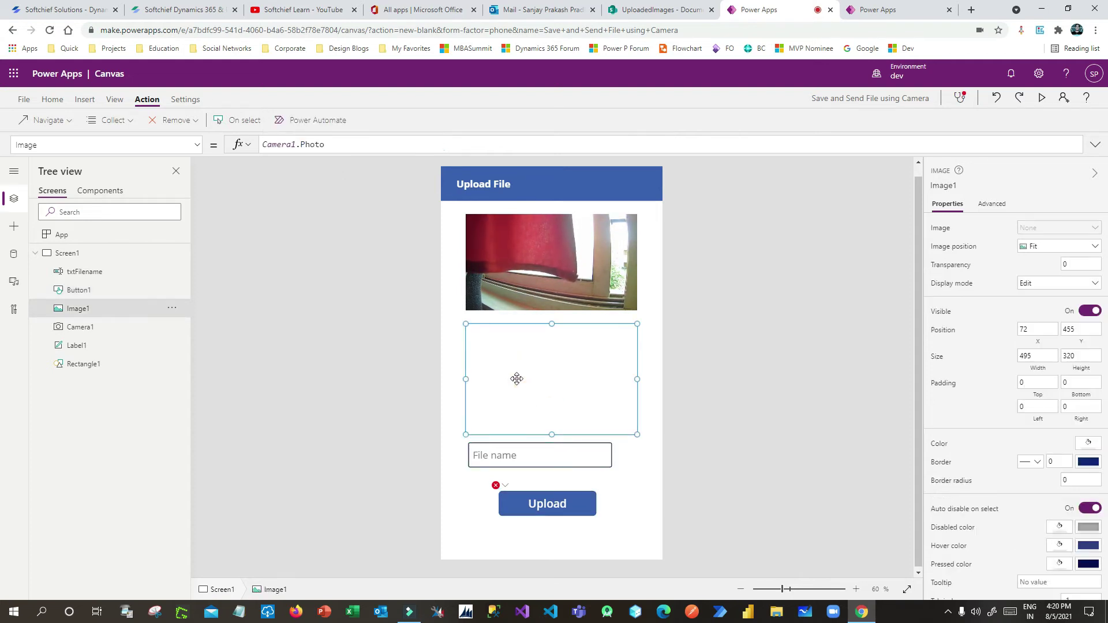
pyautogui.click(497, 485)
pyautogui.click(507, 500)
pyautogui.click(449, 144)
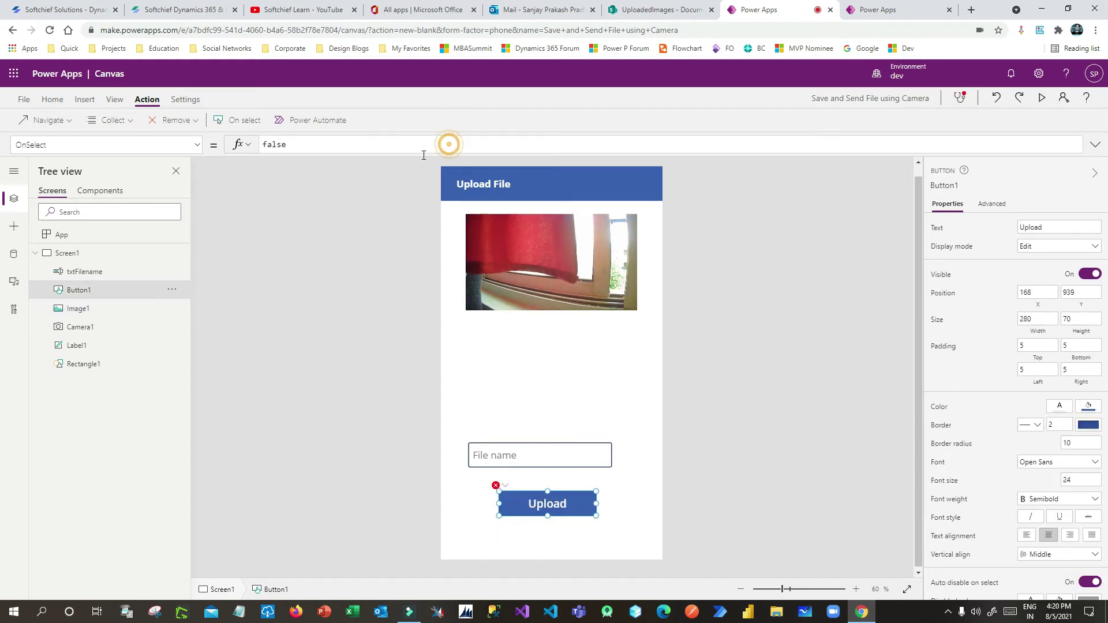
pyautogui.click(497, 486)
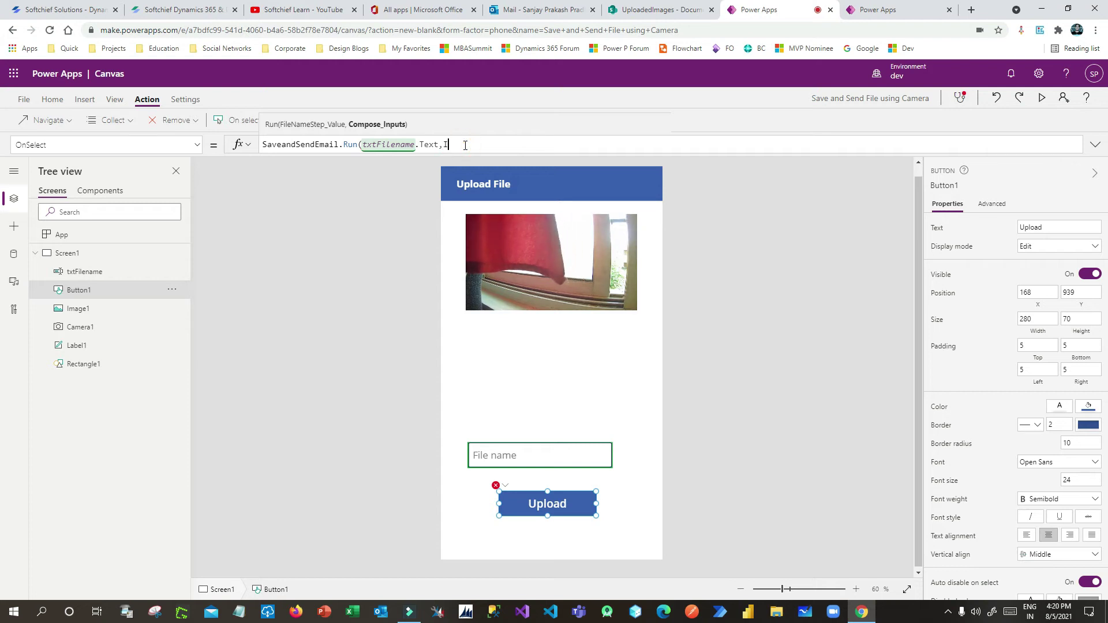
pyautogui.write('mage')
pyautogui.click(358, 162)
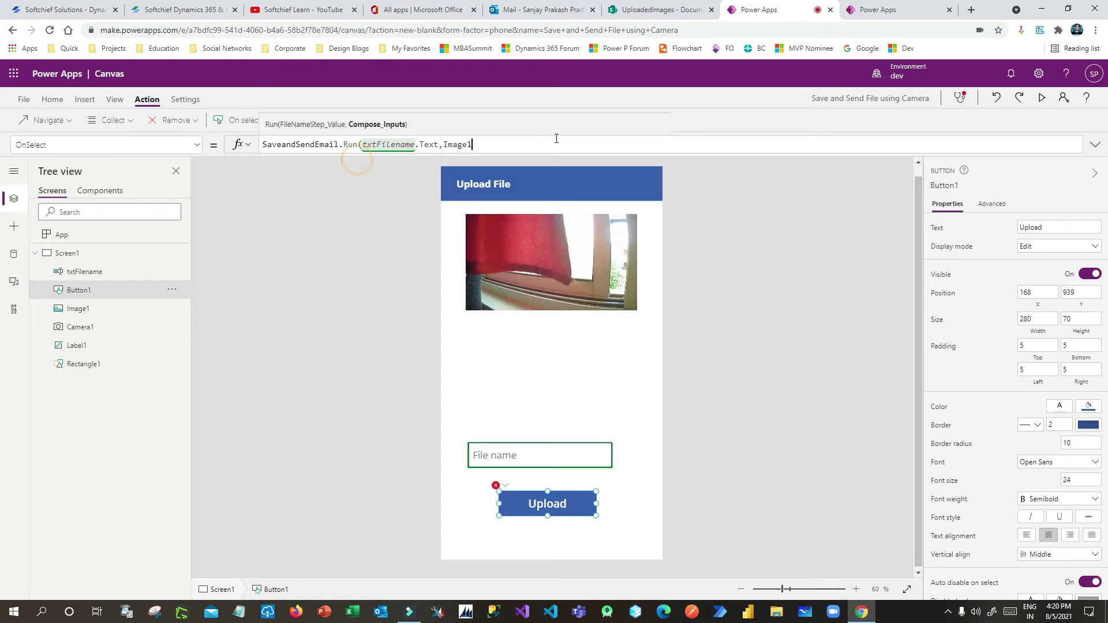
pyautogui.write('.Image')
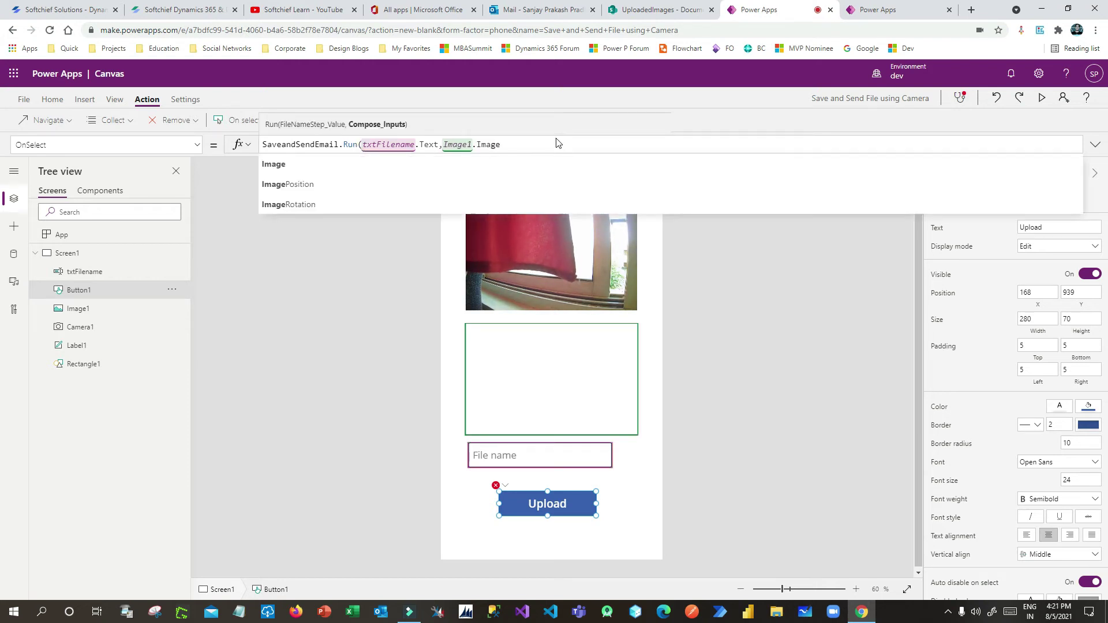
pyautogui.write(')')
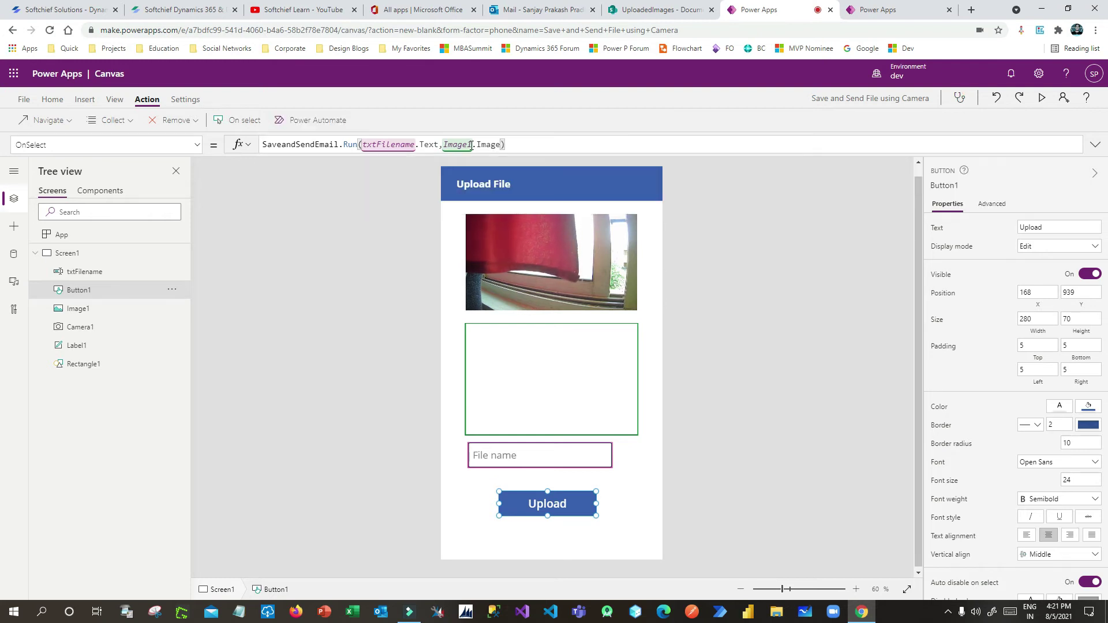
# - Append ;Notify("The images uploaded and sent to email") to the Upload button's OnSelect formula
pyautogui.doubleClick(496, 144)
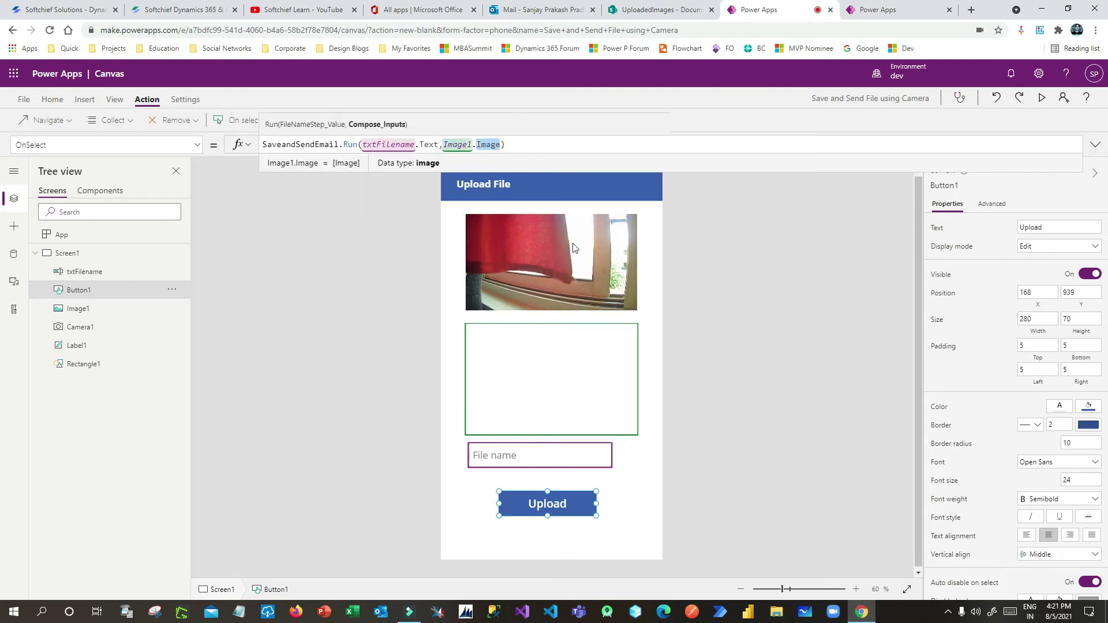
pyautogui.press('End')
pyautogui.write(';No')
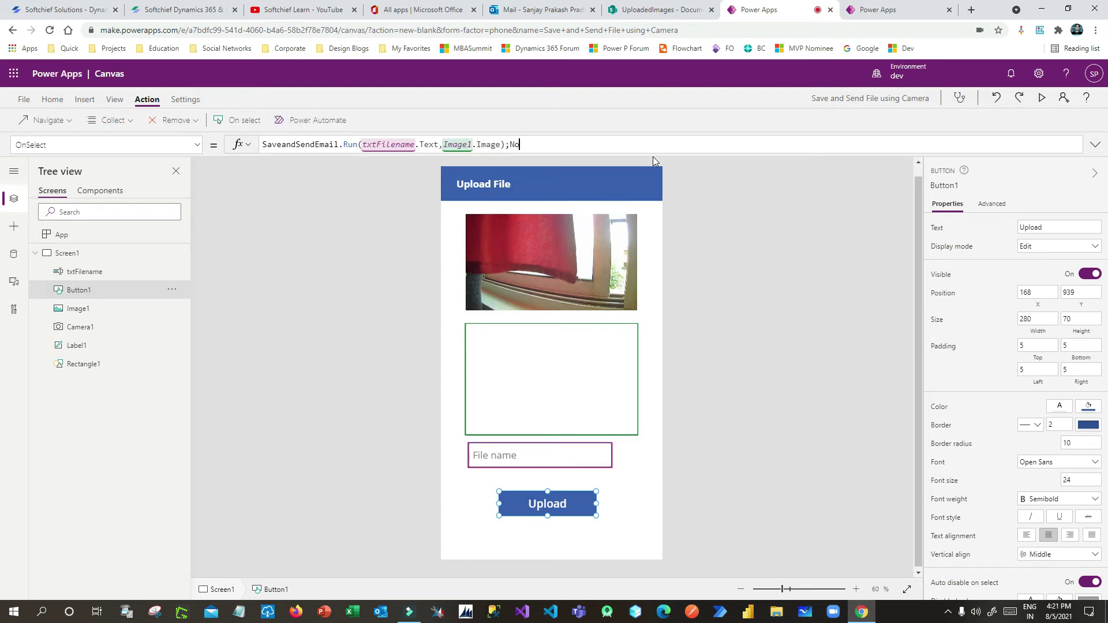
pyautogui.write('tify()')
pyautogui.press('Left')
pyautogui.write('""')
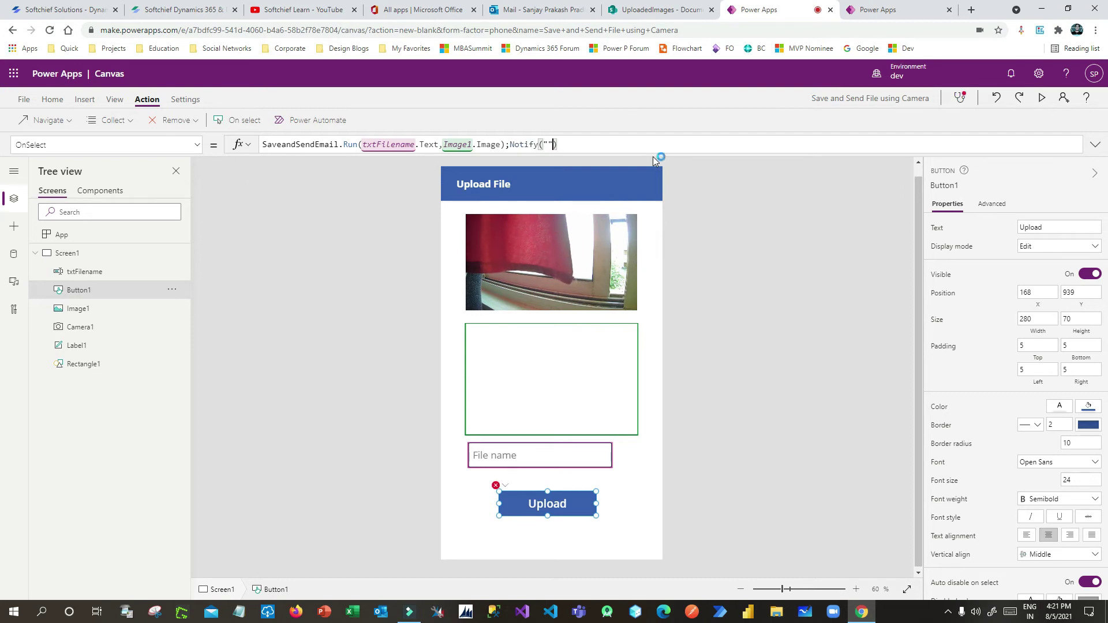
pyautogui.write('The images uploaded and sent to email')
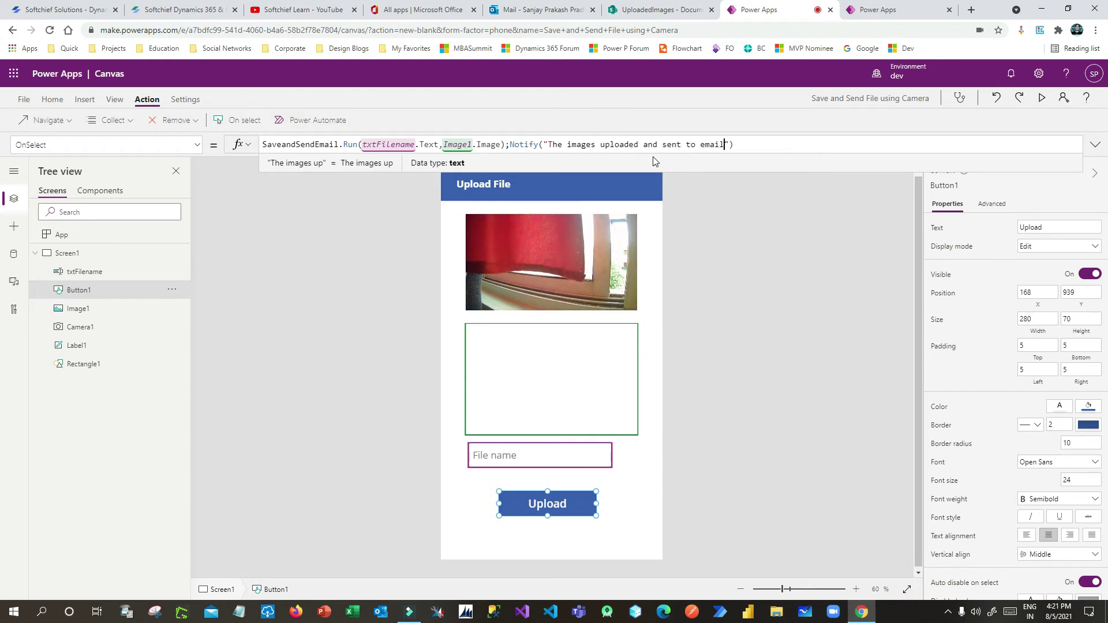
pyautogui.click(764, 149)
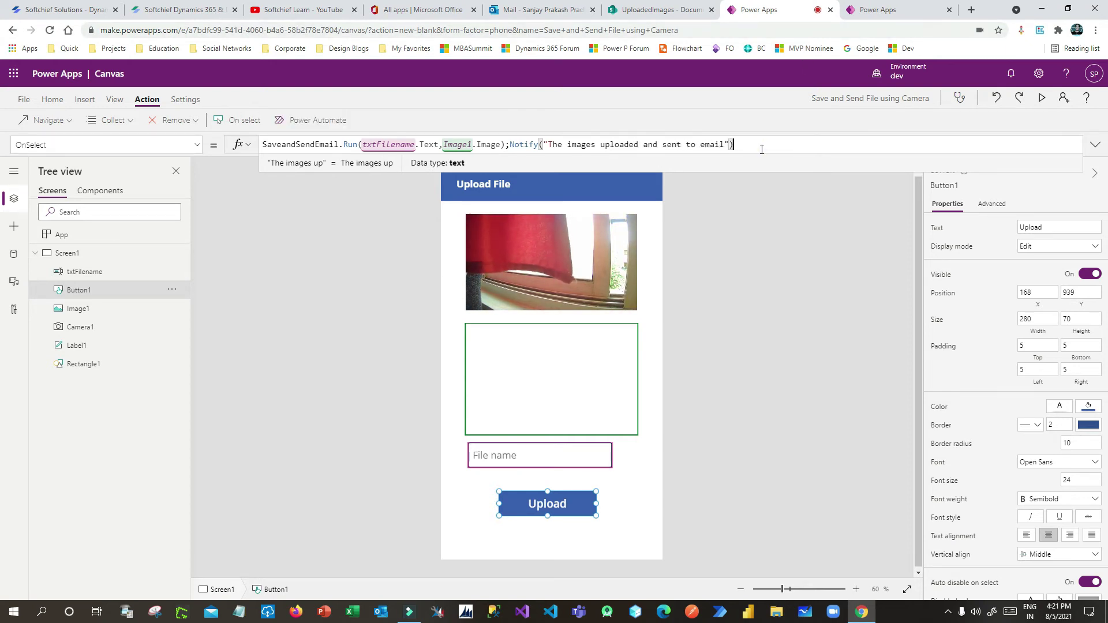
pyautogui.click(626, 492)
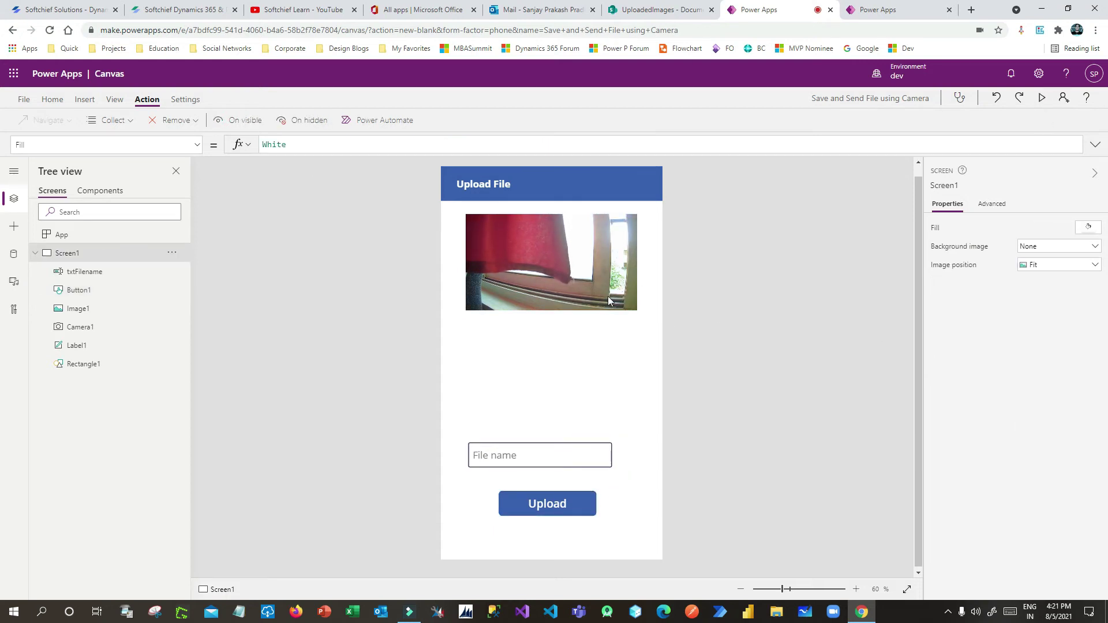
# - Preview the app, capture a camera photo, and upload it with the file name mywindow.jpg
pyautogui.click(878, 10)
pyautogui.click(784, 12)
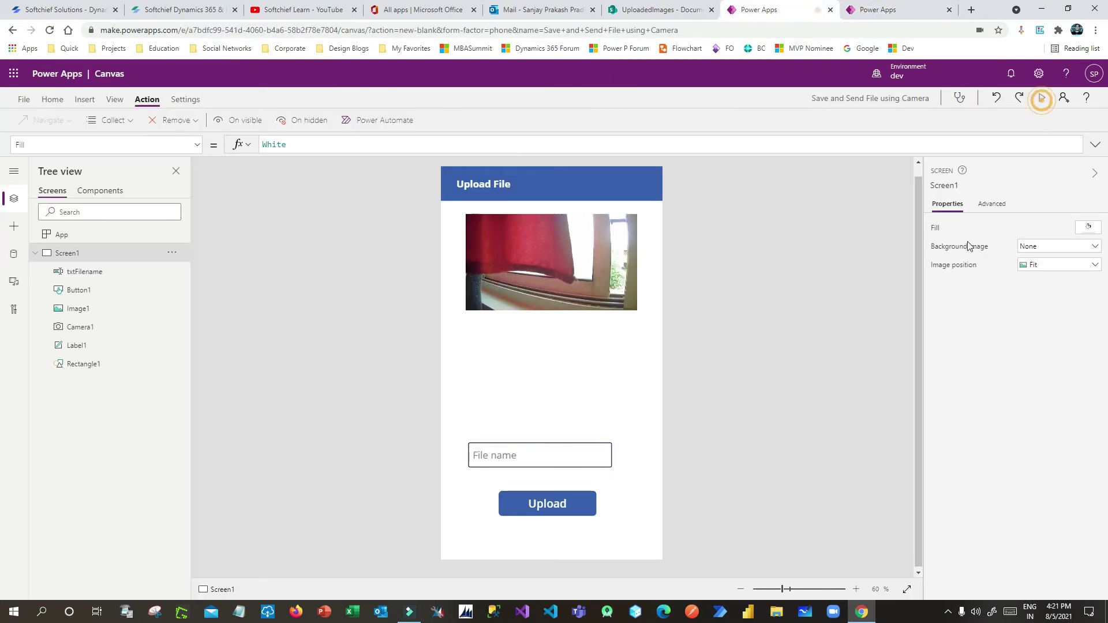
pyautogui.click(1041, 98)
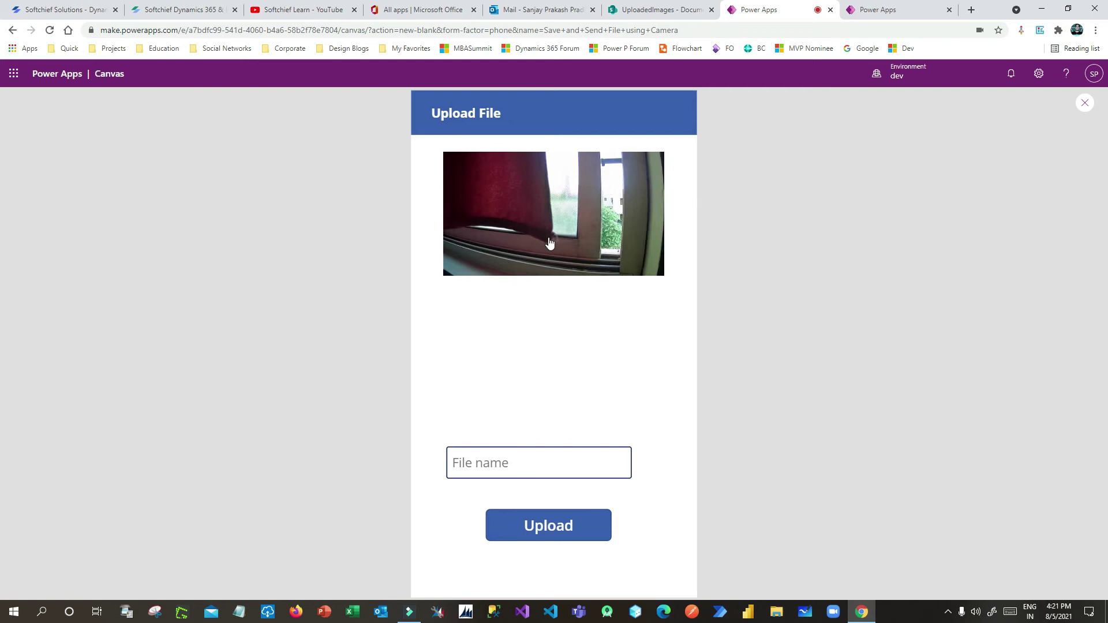
pyautogui.click(551, 263)
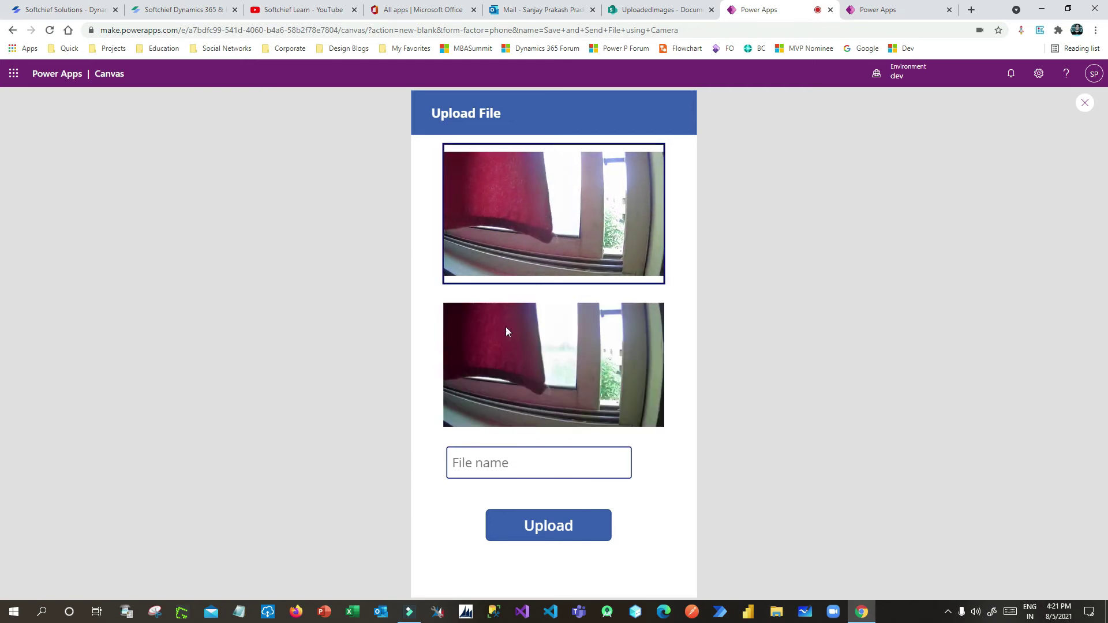
pyautogui.click(527, 362)
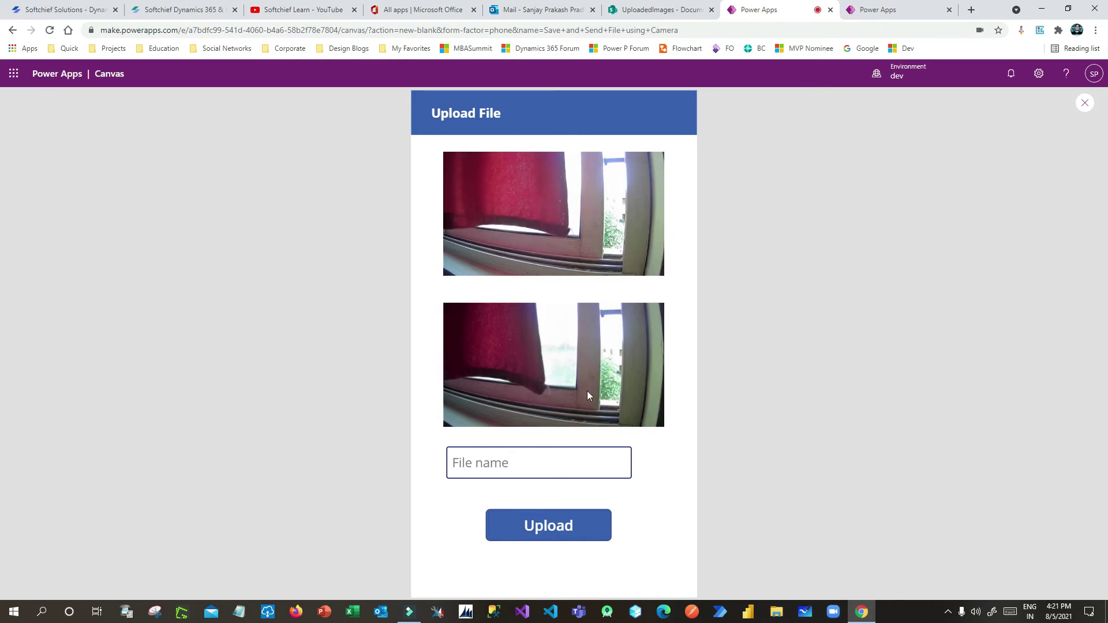
pyautogui.click(479, 465)
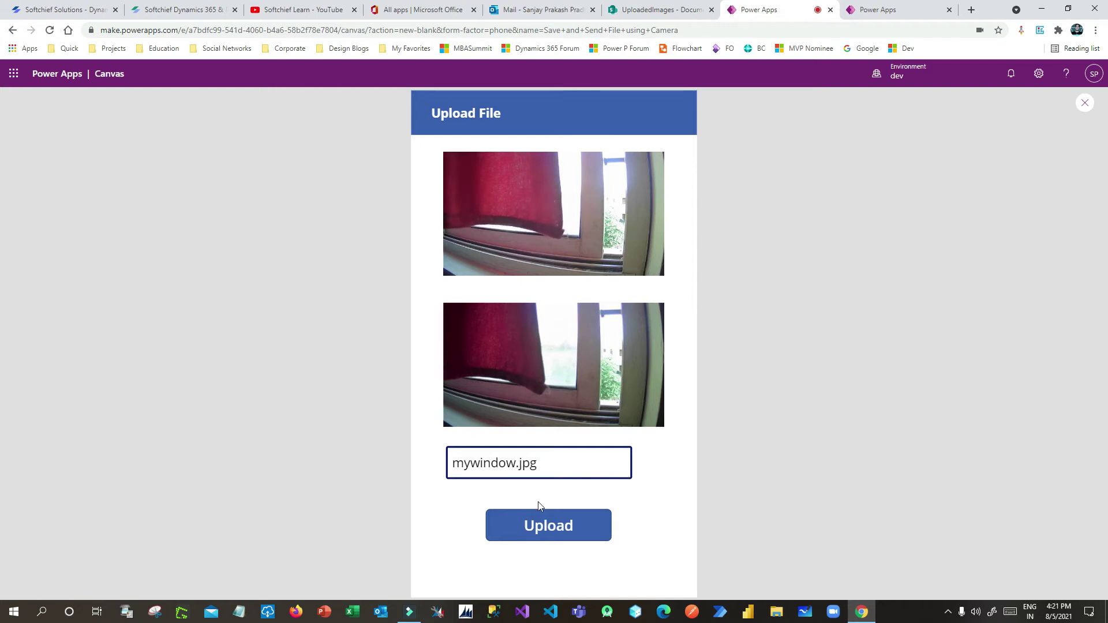
pyautogui.click(540, 530)
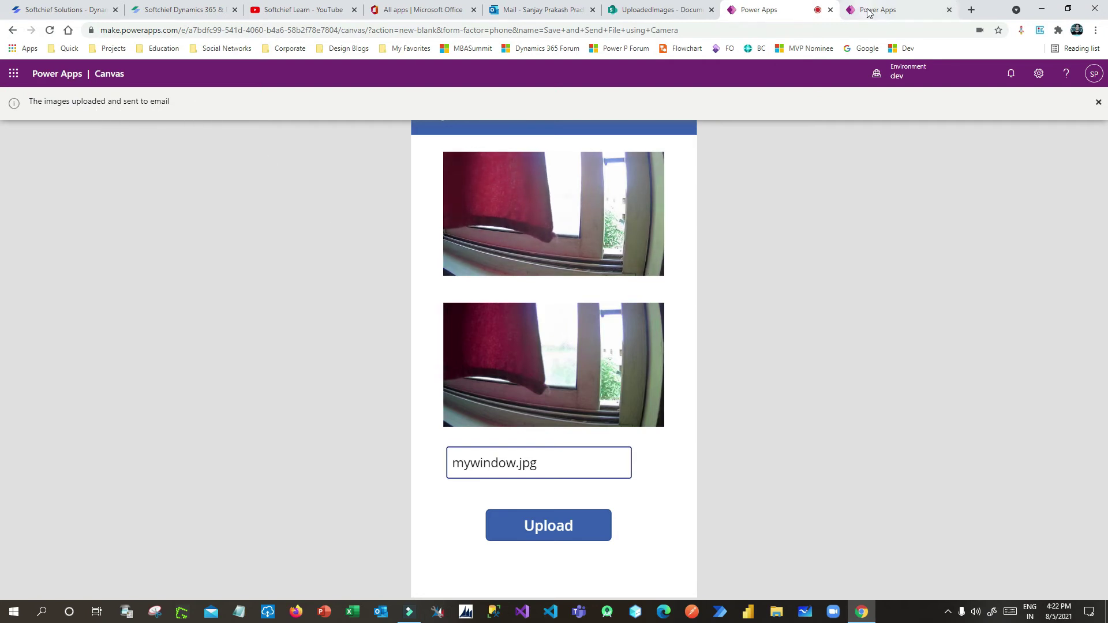
# - Check the UploadedImages SharePoint site for the uploaded photo and refresh the Outlook inbox for its email
pyautogui.click(658, 10)
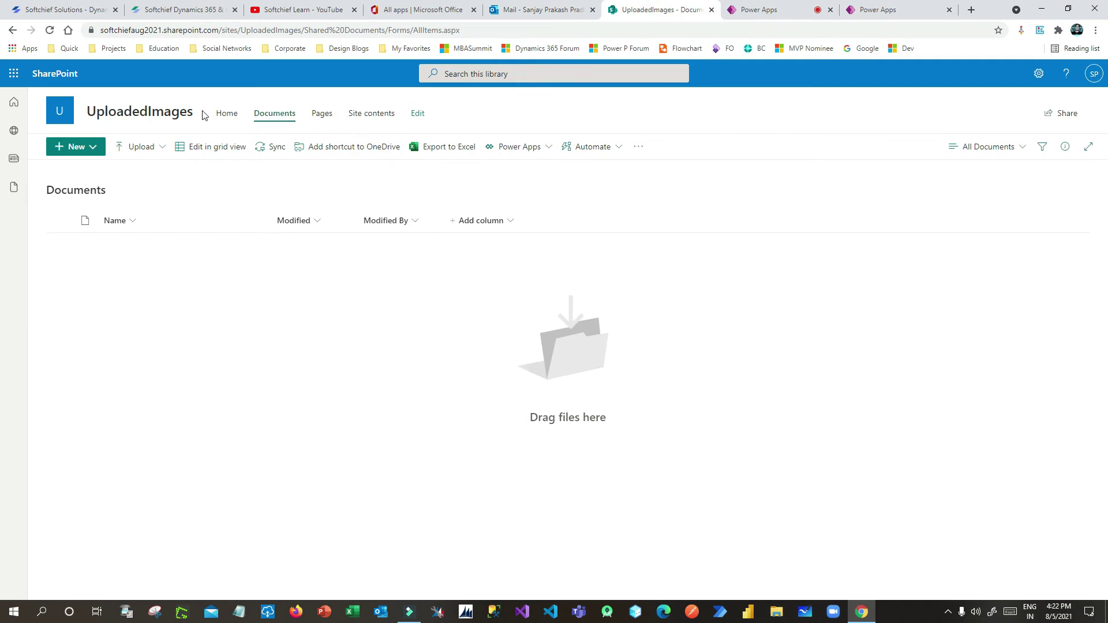
pyautogui.click(227, 113)
pyautogui.click(554, 10)
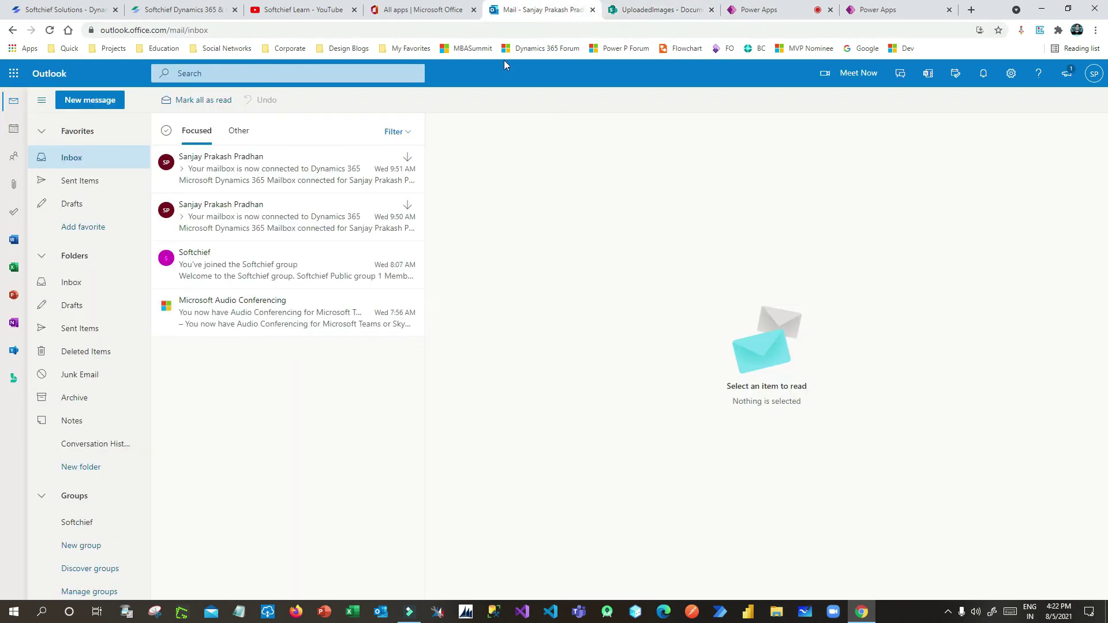
pyautogui.click(49, 30)
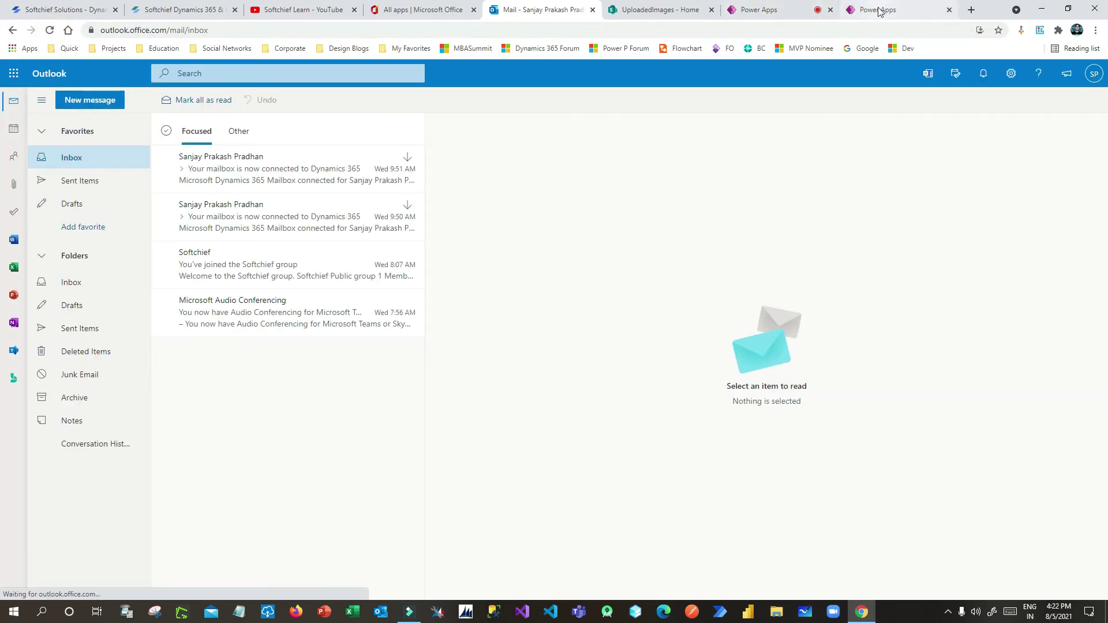
# - Leave the Save and Send Email flow designer and return to the Cloud flows list in Power Apps
pyautogui.click(800, 12)
pyautogui.click(866, 10)
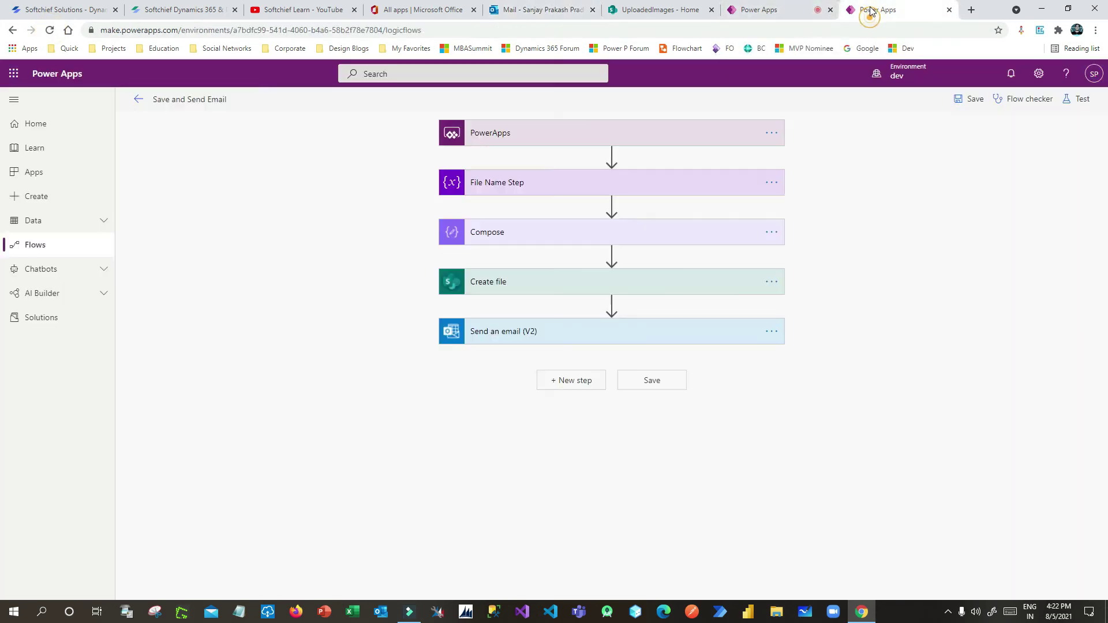
pyautogui.click(139, 99)
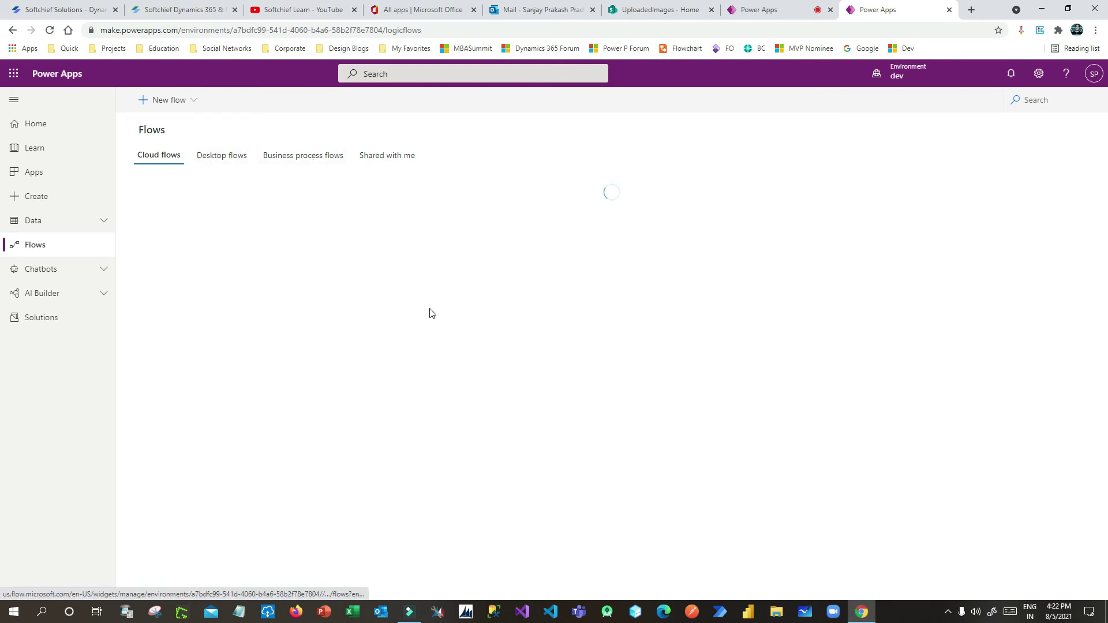
# - Check the UploadedImages SharePoint site's Documents library and Site contents for the uploaded photo
pyautogui.click(637, 13)
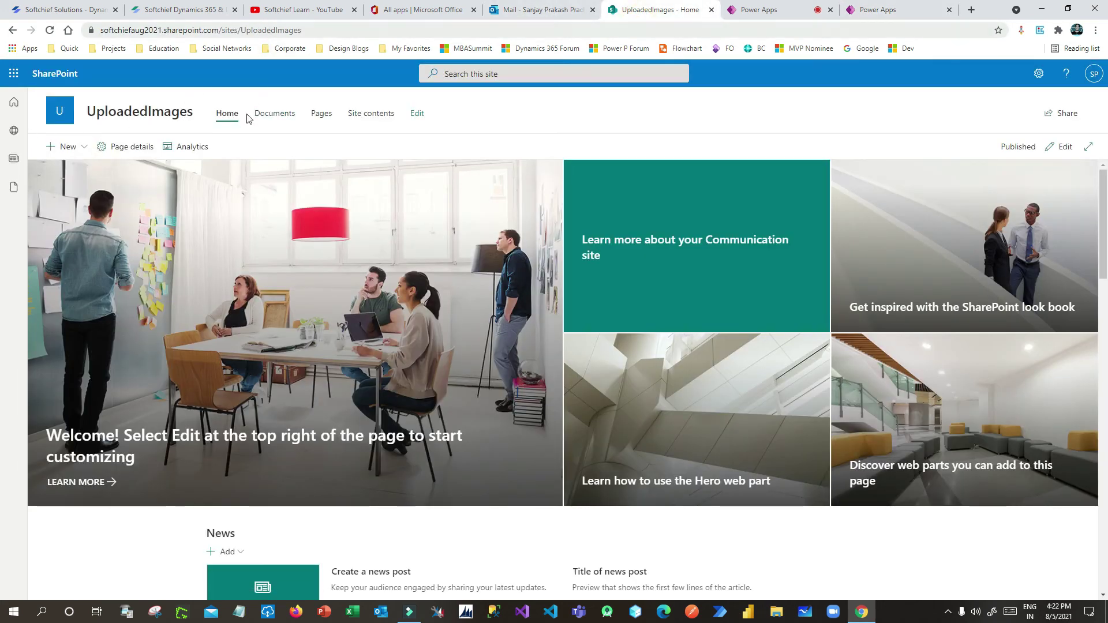
pyautogui.click(275, 116)
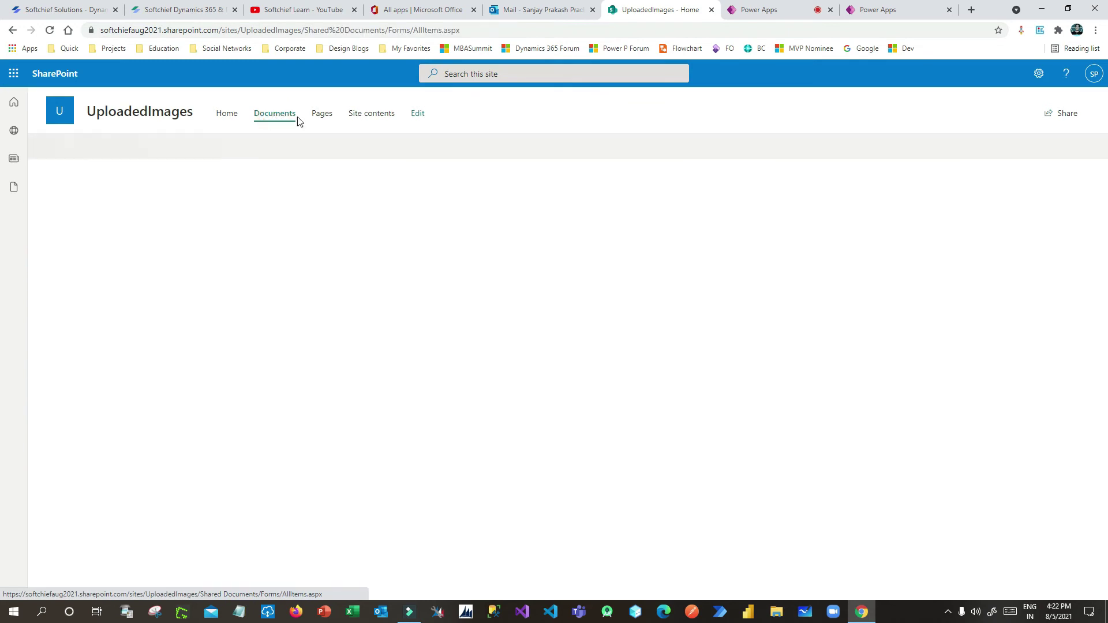
pyautogui.click(366, 113)
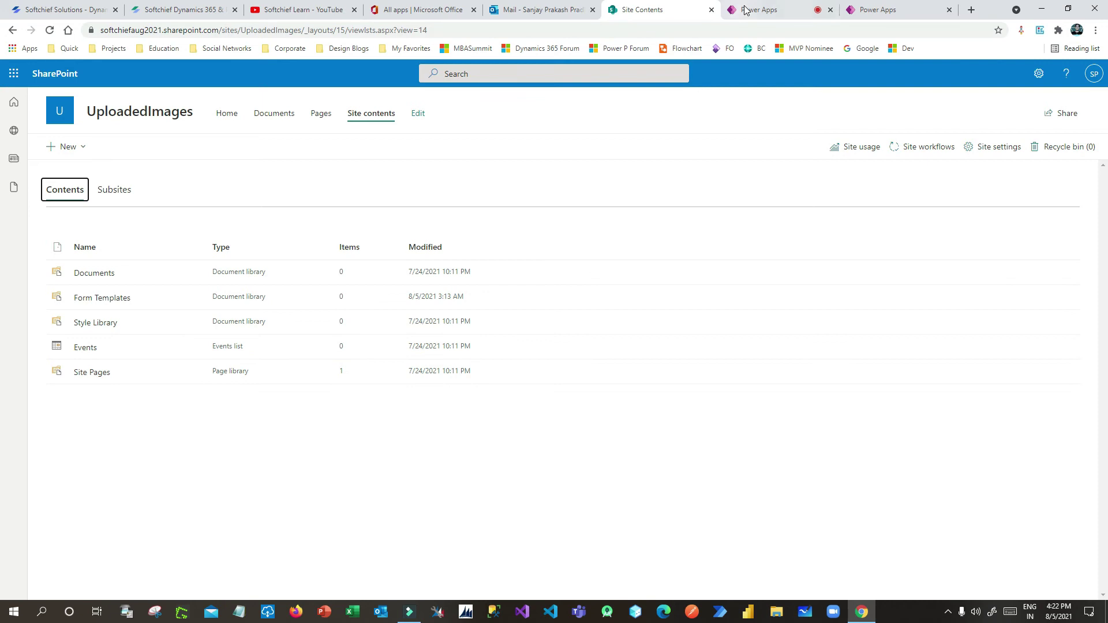
# - Return to Power Apps, reload the cloud flows, and open the Create file action of the Save and Send Email flow
pyautogui.click(860, 10)
pyautogui.click(782, 13)
pyautogui.click(887, 14)
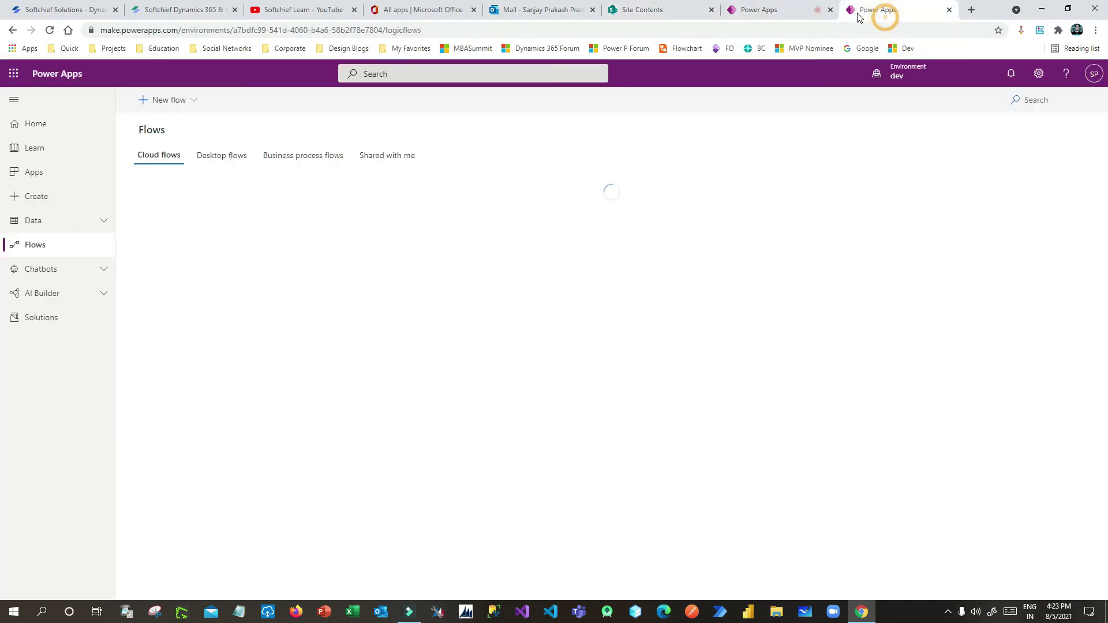
pyautogui.click(766, 15)
pyautogui.click(871, 14)
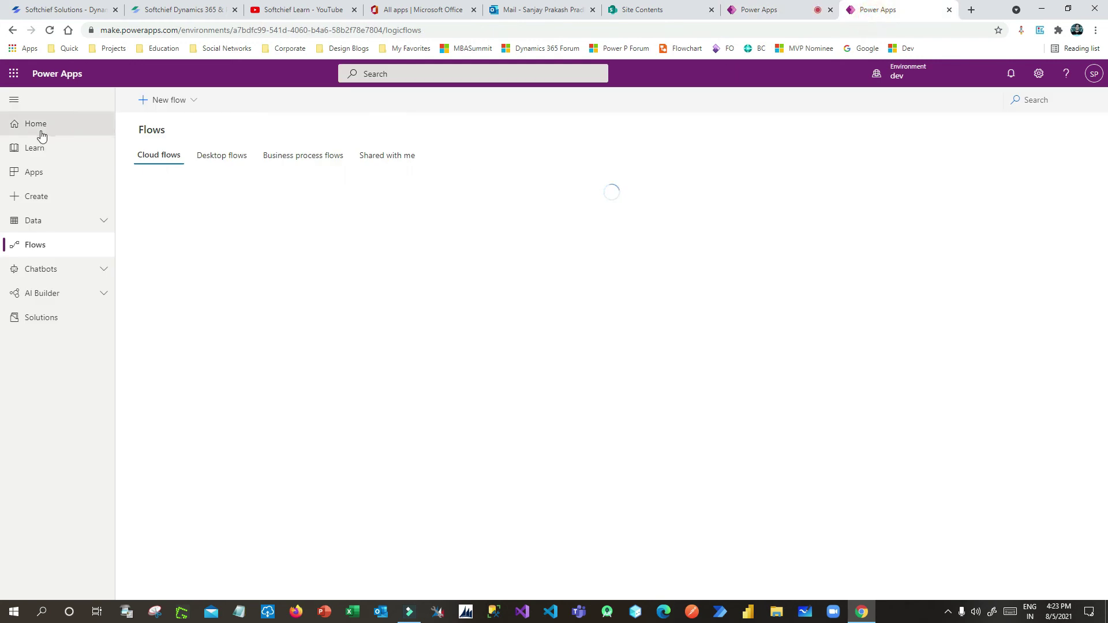
pyautogui.click(45, 128)
pyautogui.click(60, 247)
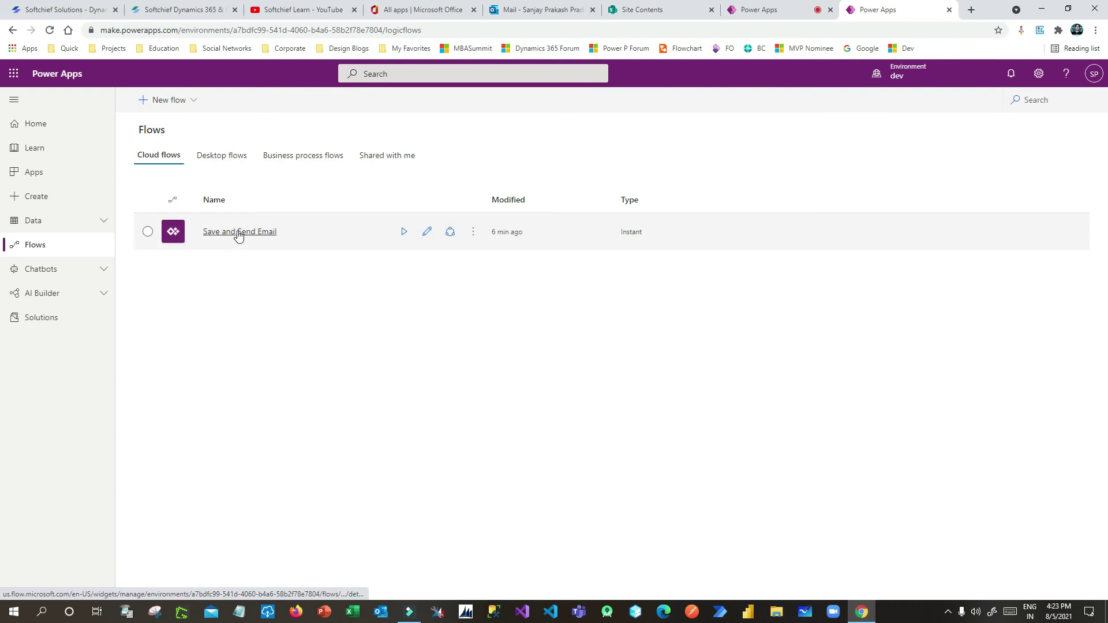
pyautogui.click(428, 233)
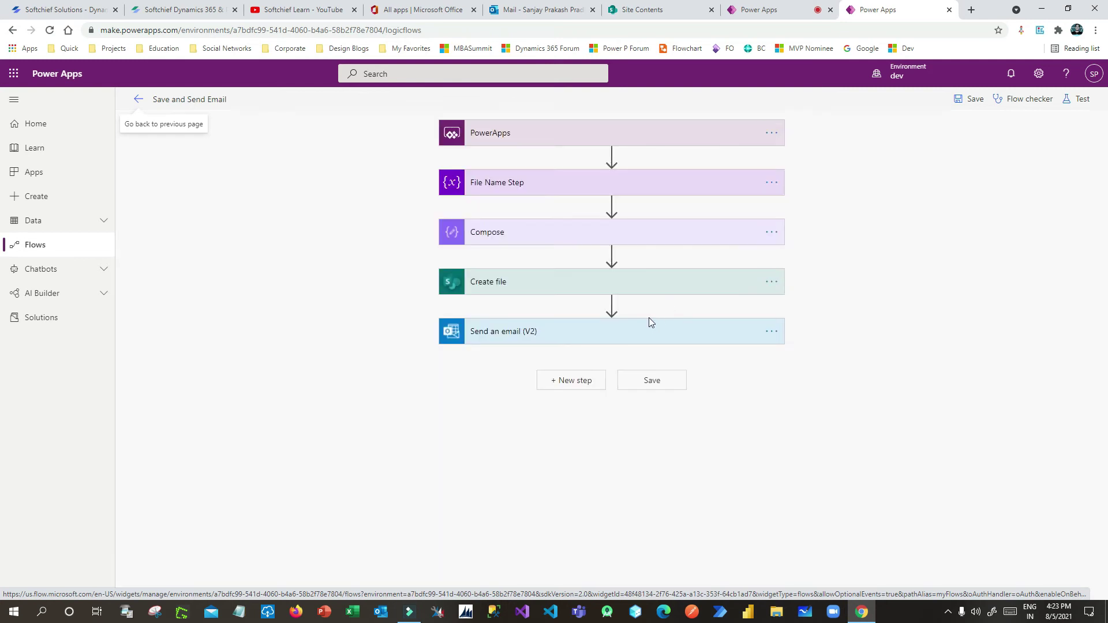
pyautogui.click(606, 281)
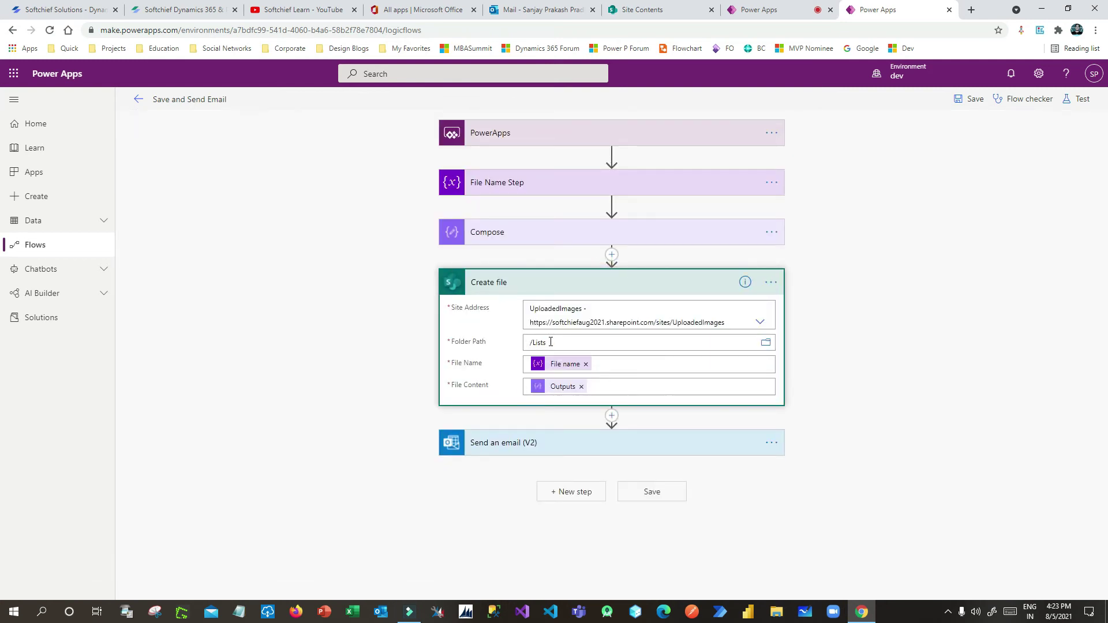
# - Examine the UploadedImages site contents, Documents library and recent files for the uploaded photo, and return to the flow
pyautogui.click(796, 12)
pyautogui.click(693, 13)
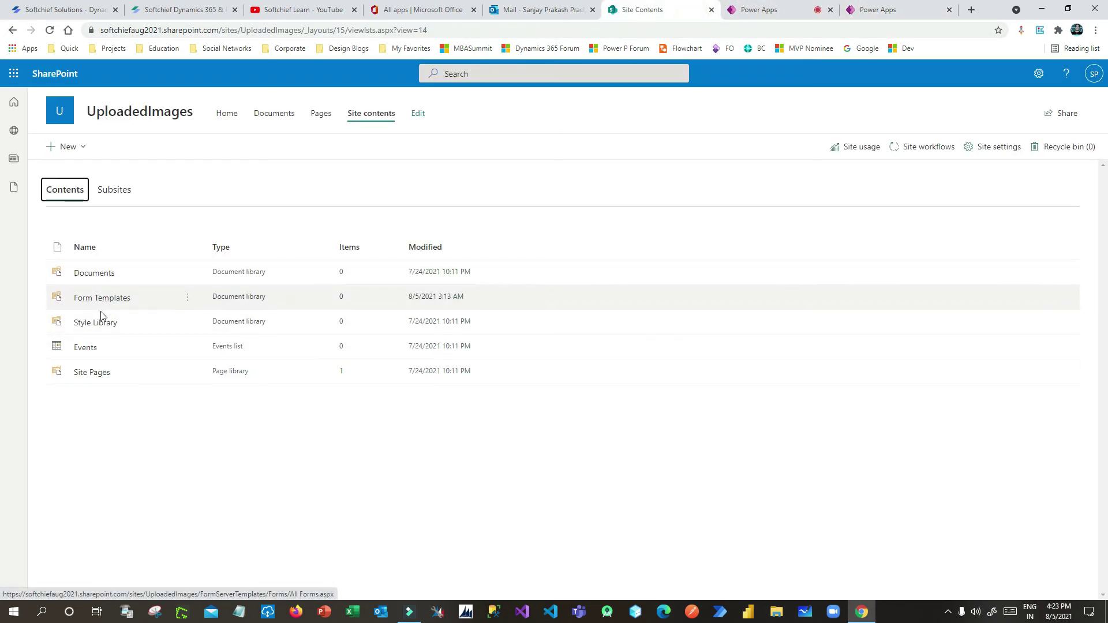
pyautogui.click(106, 276)
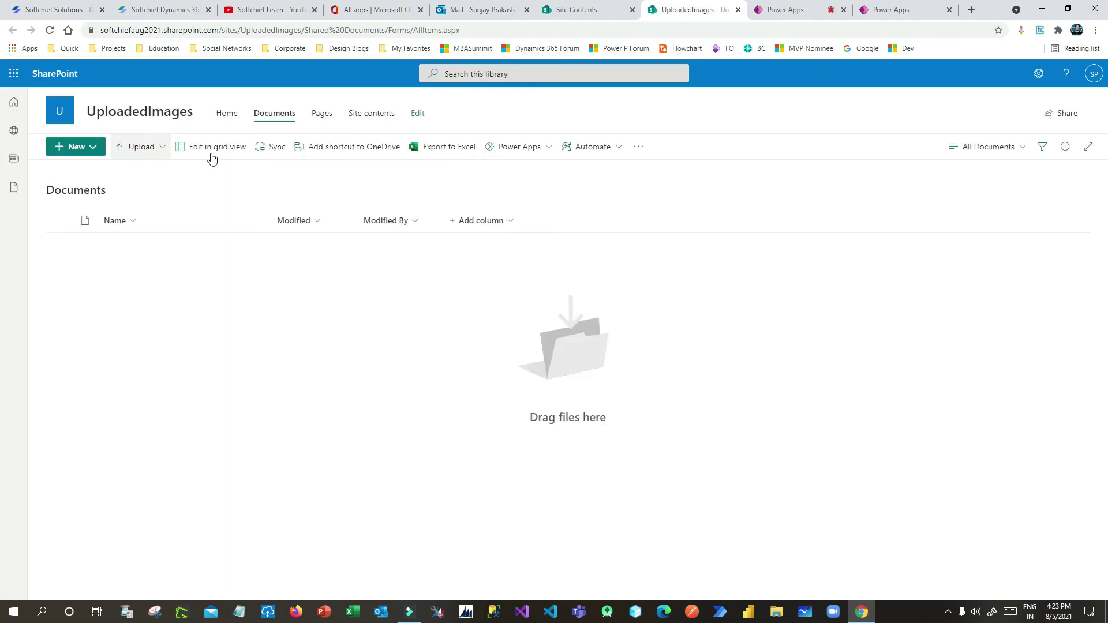
pyautogui.click(738, 10)
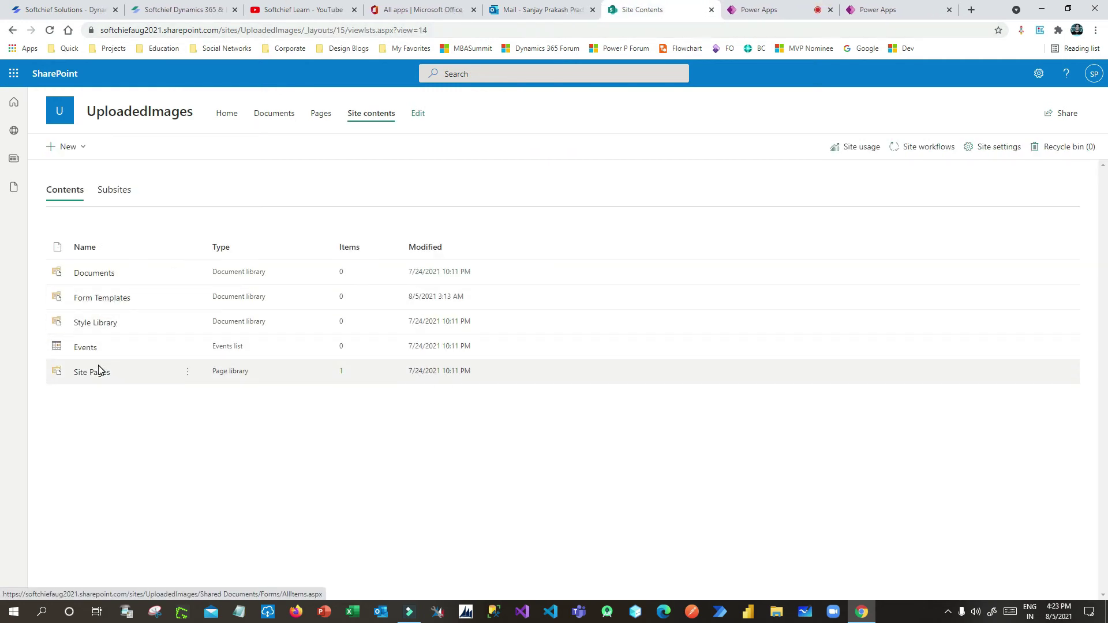
pyautogui.click(16, 189)
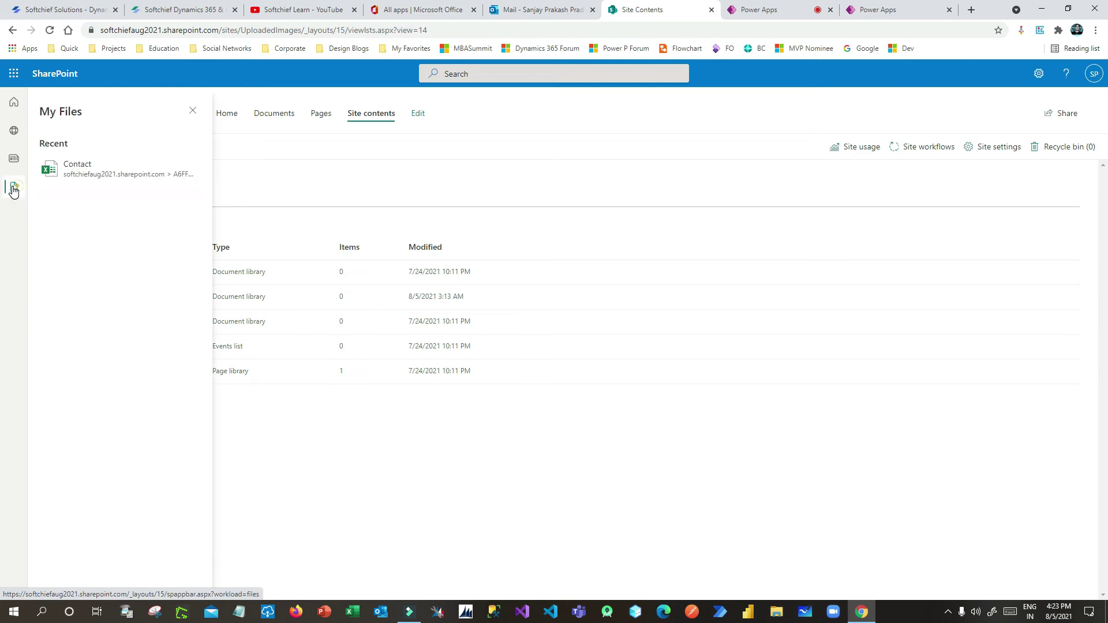
pyautogui.click(14, 191)
pyautogui.click(399, 446)
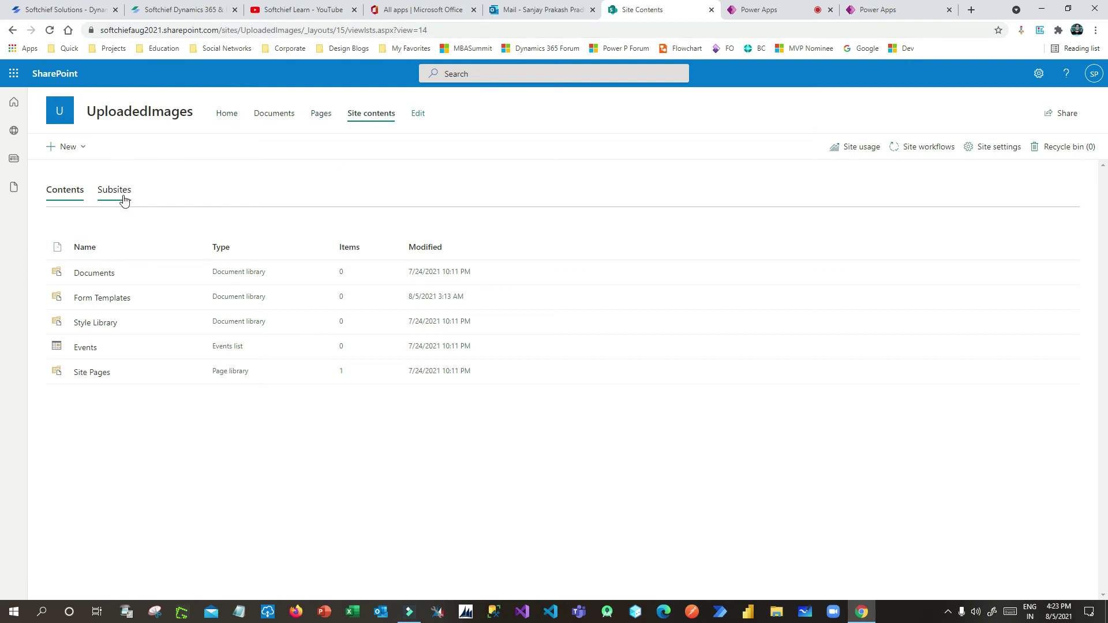
pyautogui.click(99, 274)
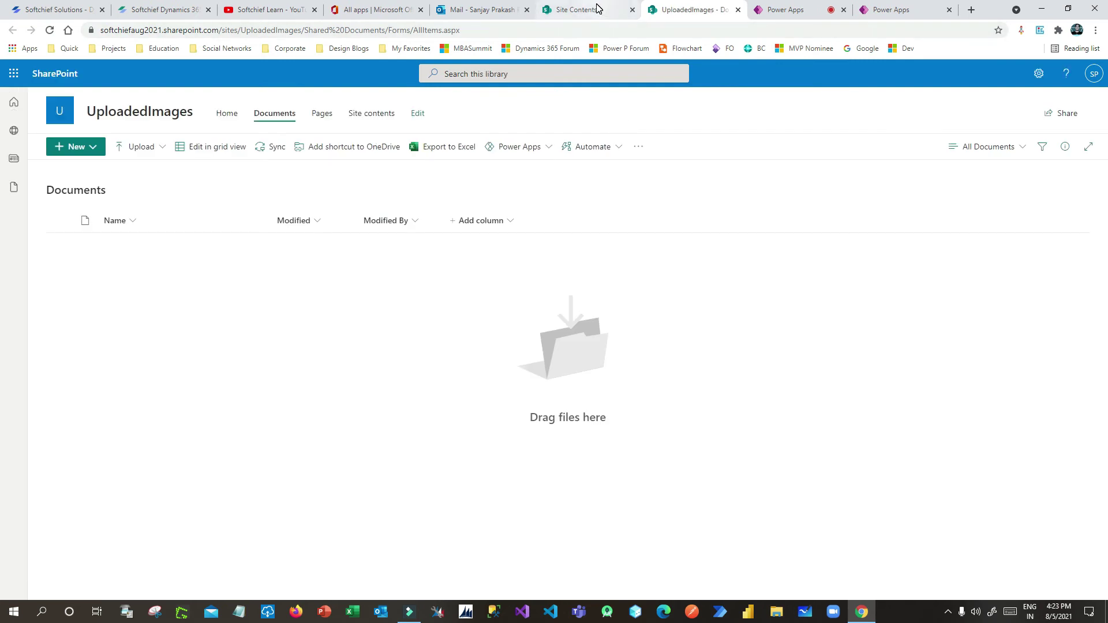
pyautogui.click(892, 9)
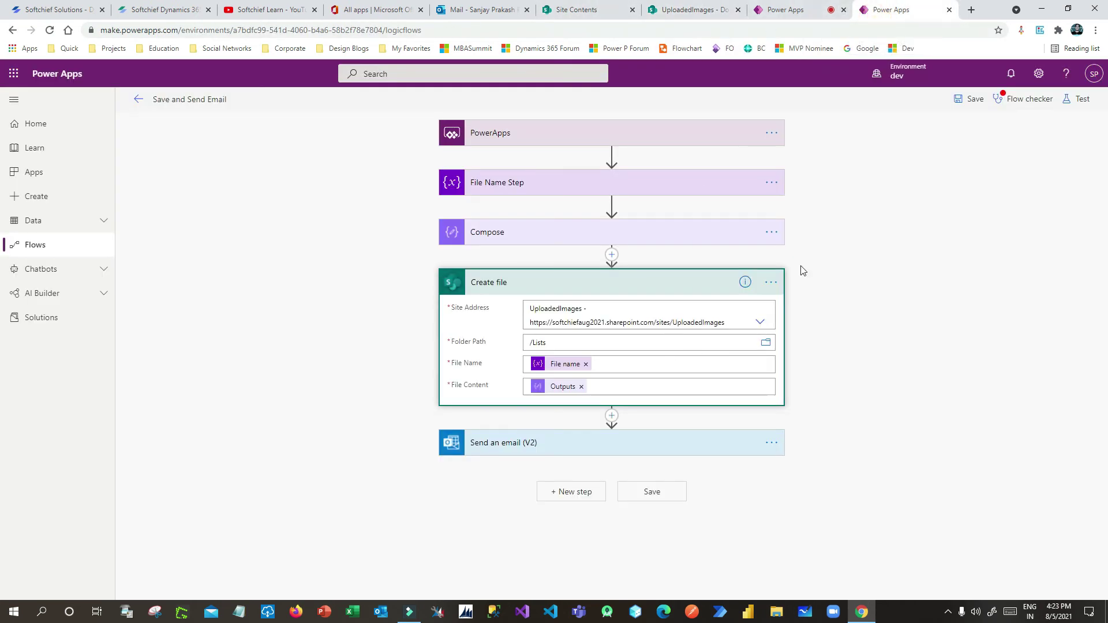
# - Refresh the Outlook inbox to check for the photo email, and return to the Save and Send Email flow designer
pyautogui.click(485, 10)
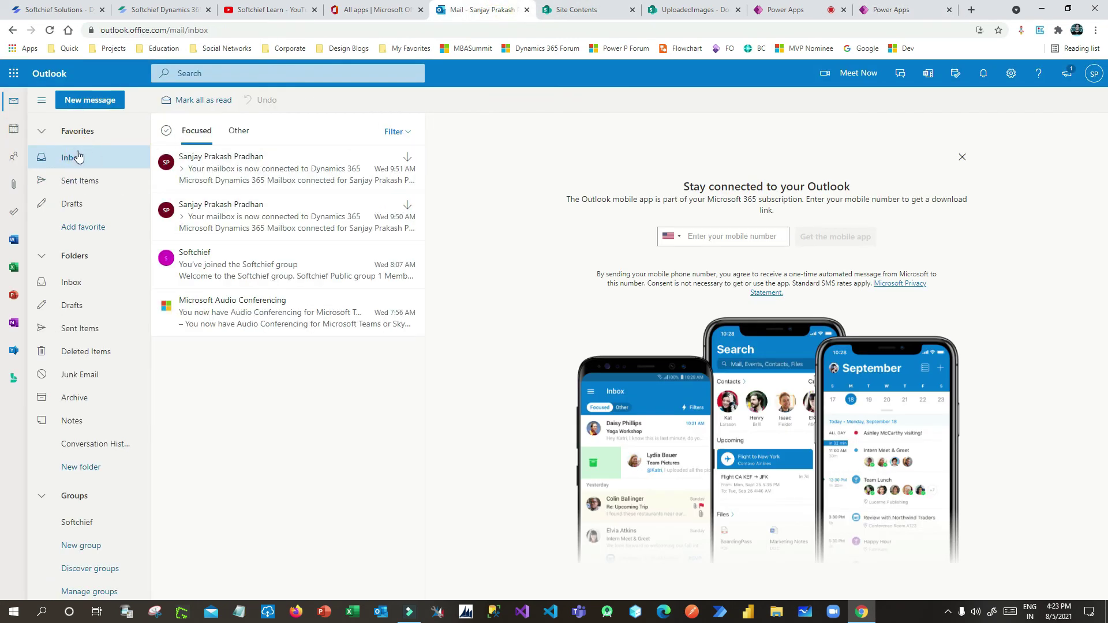
pyautogui.click(51, 34)
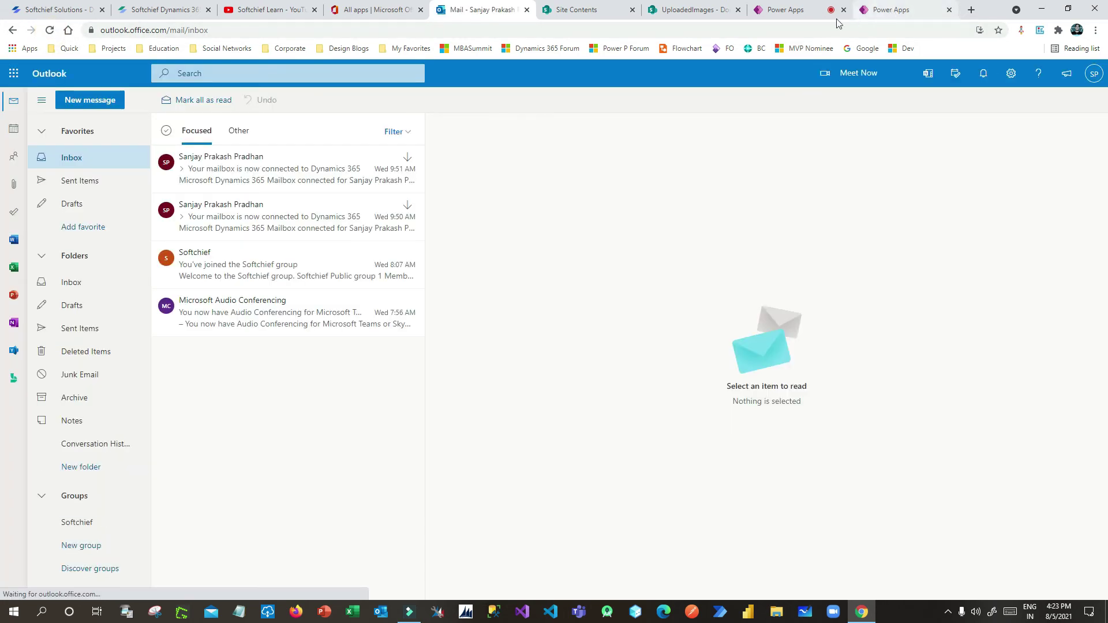
pyautogui.click(796, 10)
pyautogui.click(886, 11)
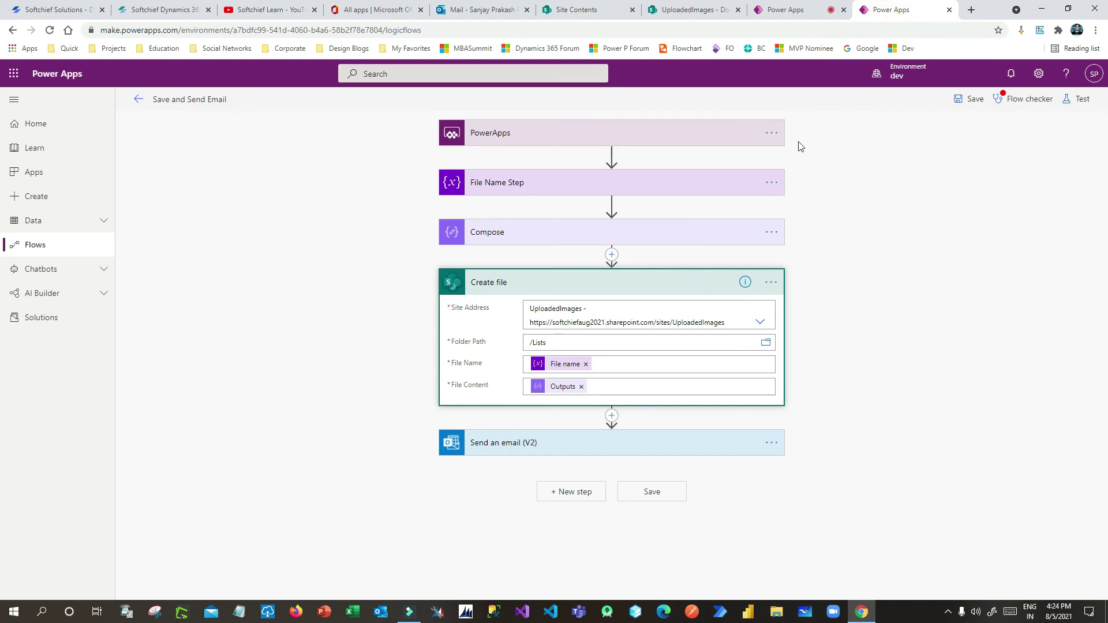
# - Open the Save and Send Email flow's run history and examine the error details of its most recent run
pyautogui.click(137, 100)
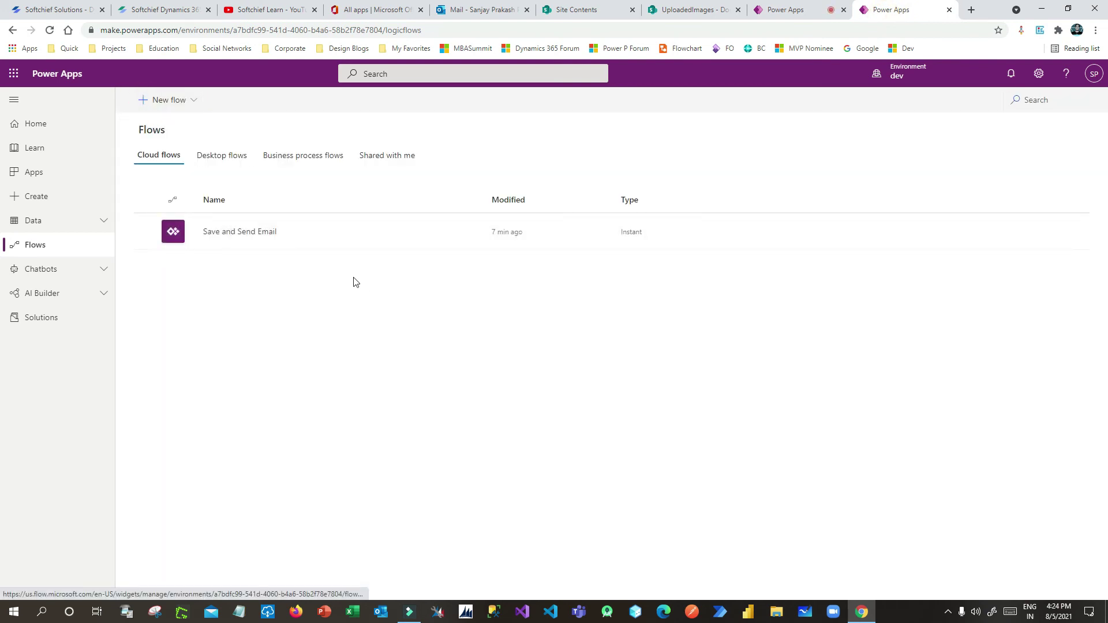
pyautogui.click(472, 231)
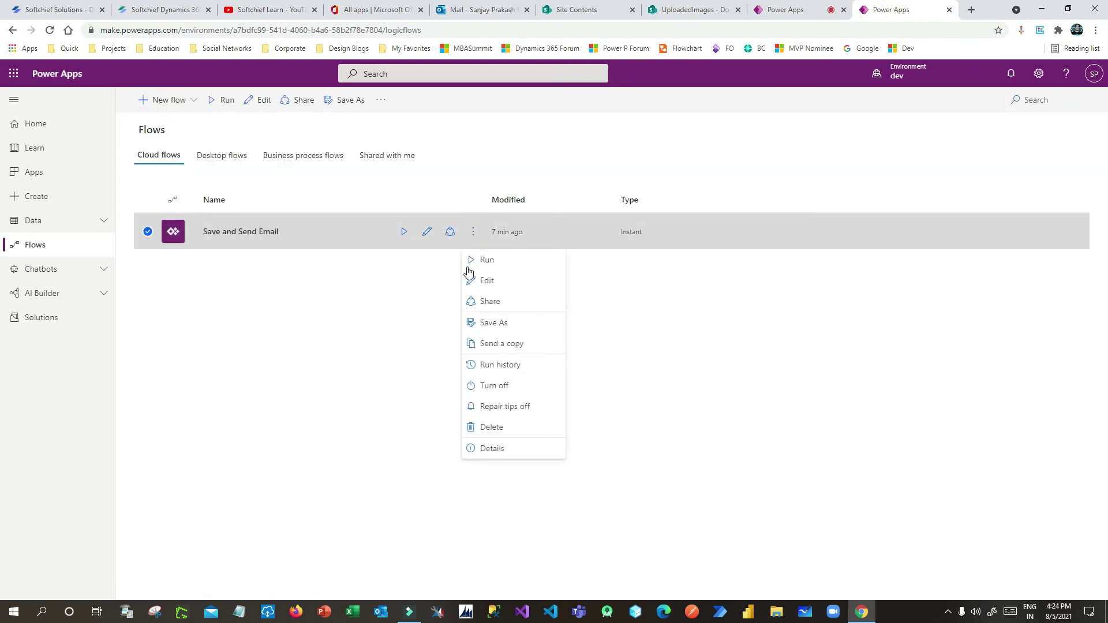
pyautogui.click(503, 365)
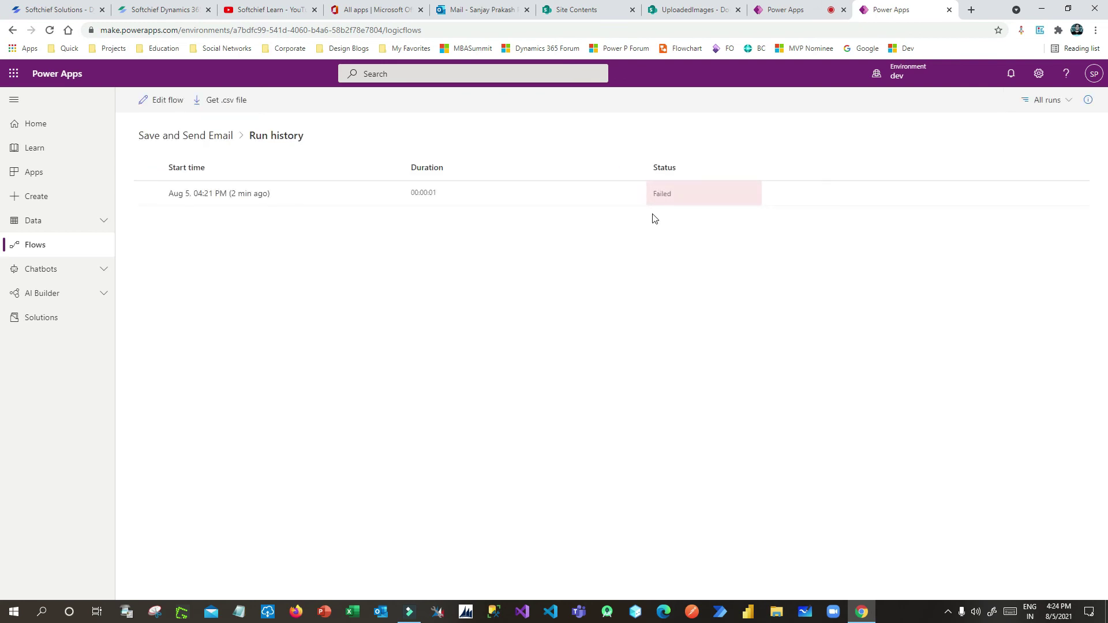
pyautogui.click(239, 199)
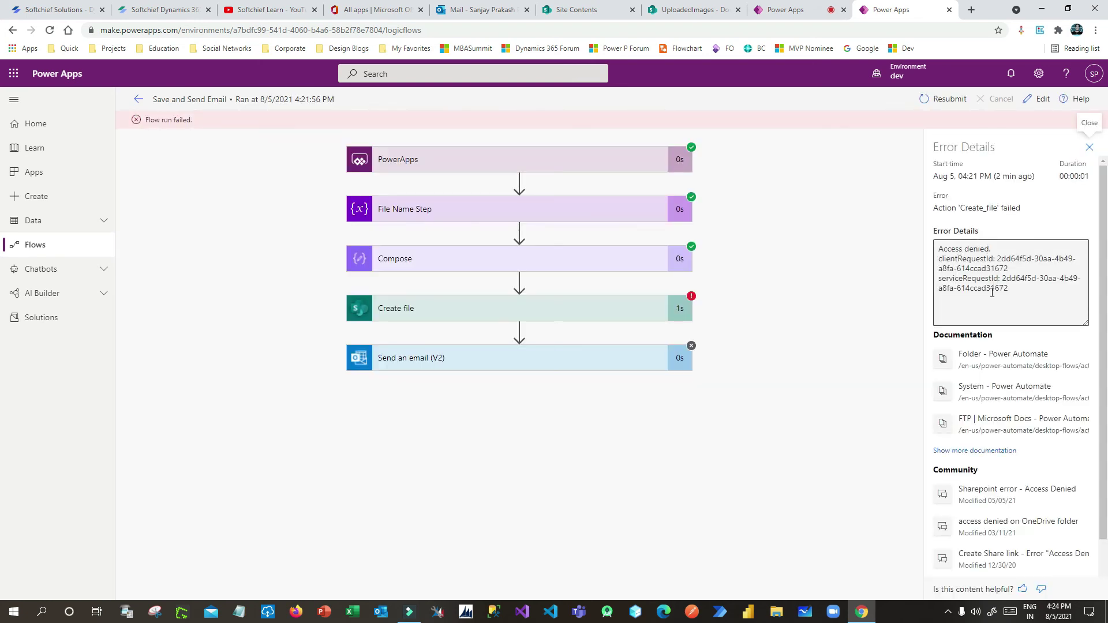
pyautogui.moveTo(970, 250); pyautogui.dragTo(1002, 287)
pyautogui.click(992, 286)
pyautogui.click(1002, 287)
pyautogui.moveTo(965, 249); pyautogui.dragTo(999, 279)
pyautogui.click(997, 277)
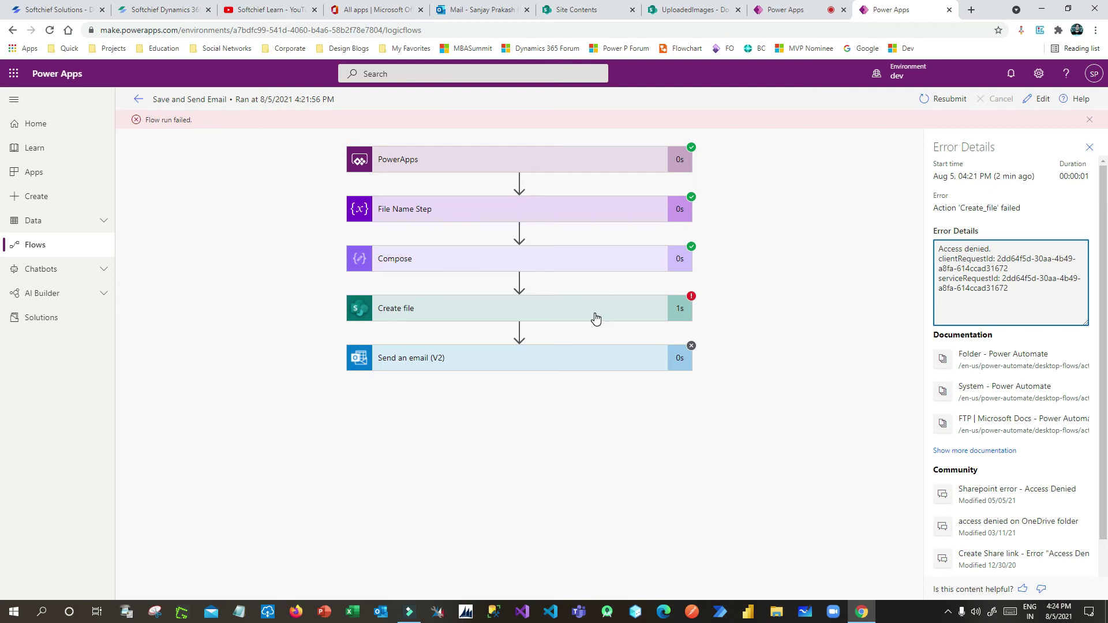
# - Open the flow for editing, and create a folder named Myfiles in the UploadedImages site's Documents library
pyautogui.click(1041, 103)
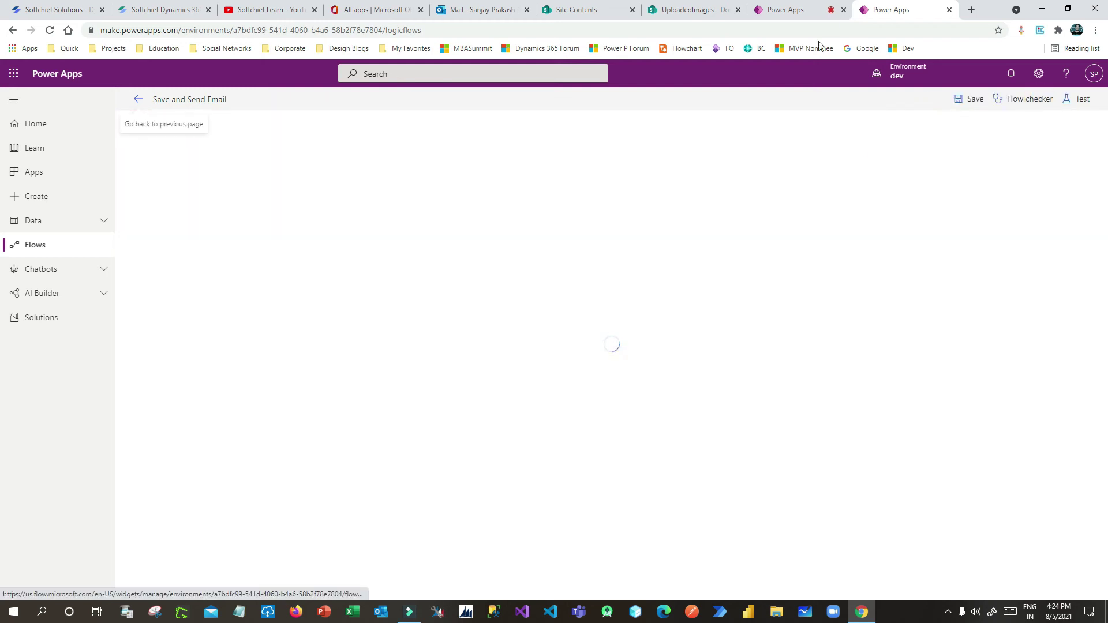
pyautogui.click(816, 9)
pyautogui.click(785, 9)
pyautogui.click(690, 10)
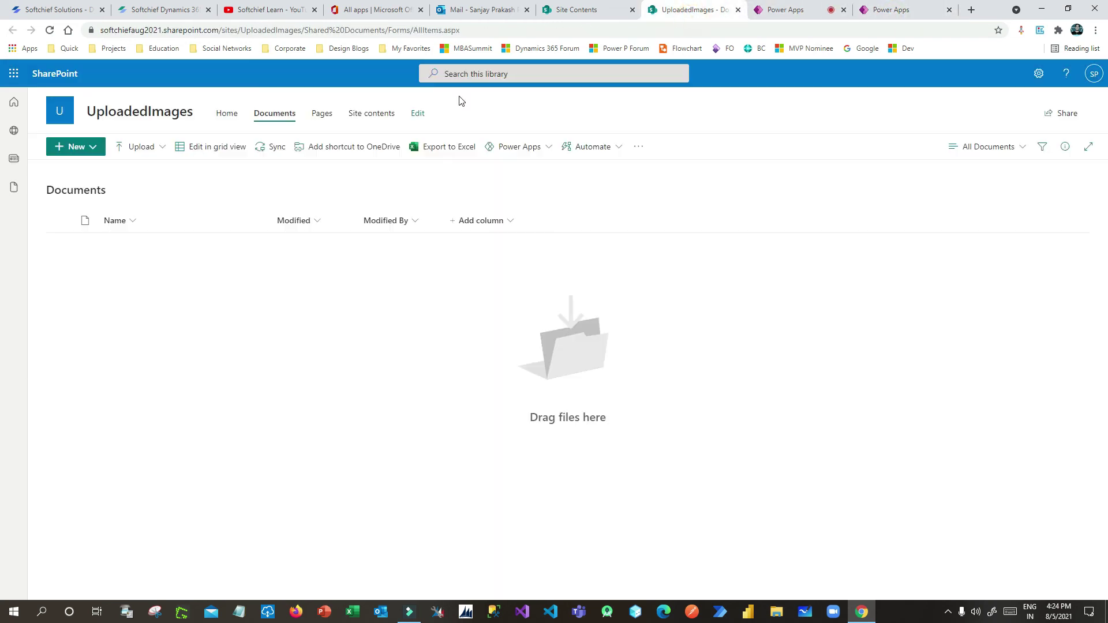
pyautogui.click(85, 148)
pyautogui.click(89, 171)
pyautogui.write('M')
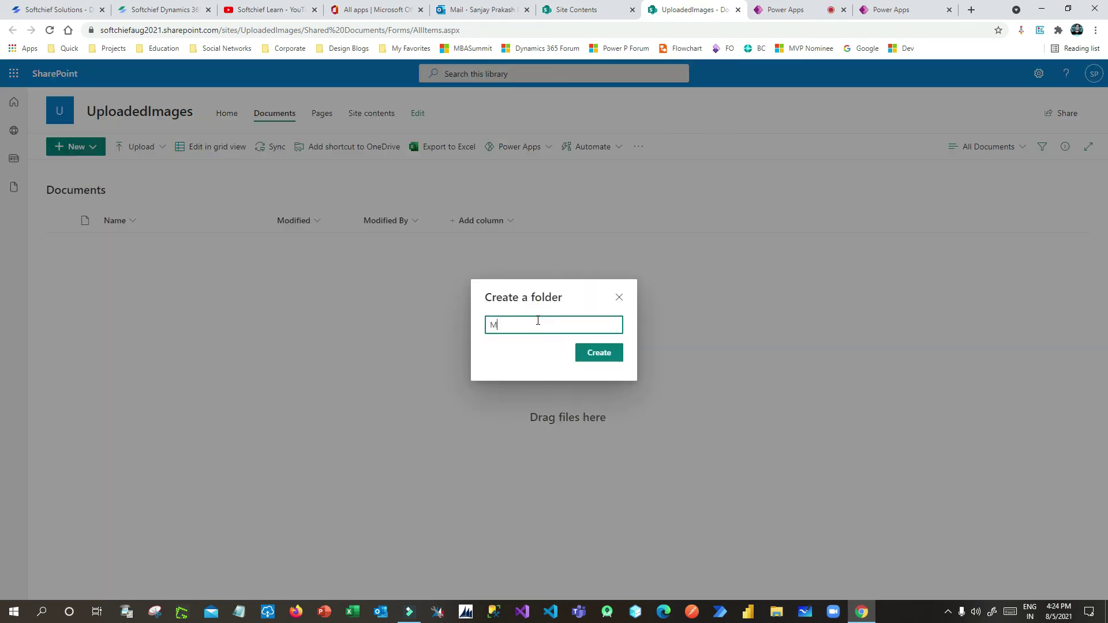
pyautogui.click(603, 352)
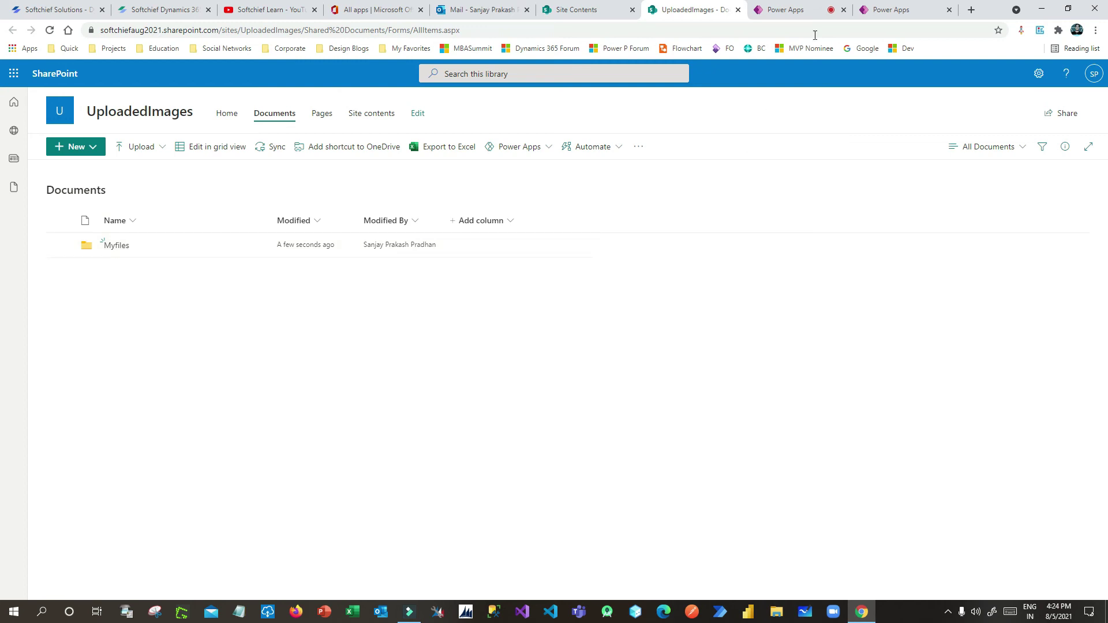
# - Browse the SharePoint folders available to the flow's Create file action, and clear its Folder Path
pyautogui.click(800, 11)
pyautogui.click(899, 13)
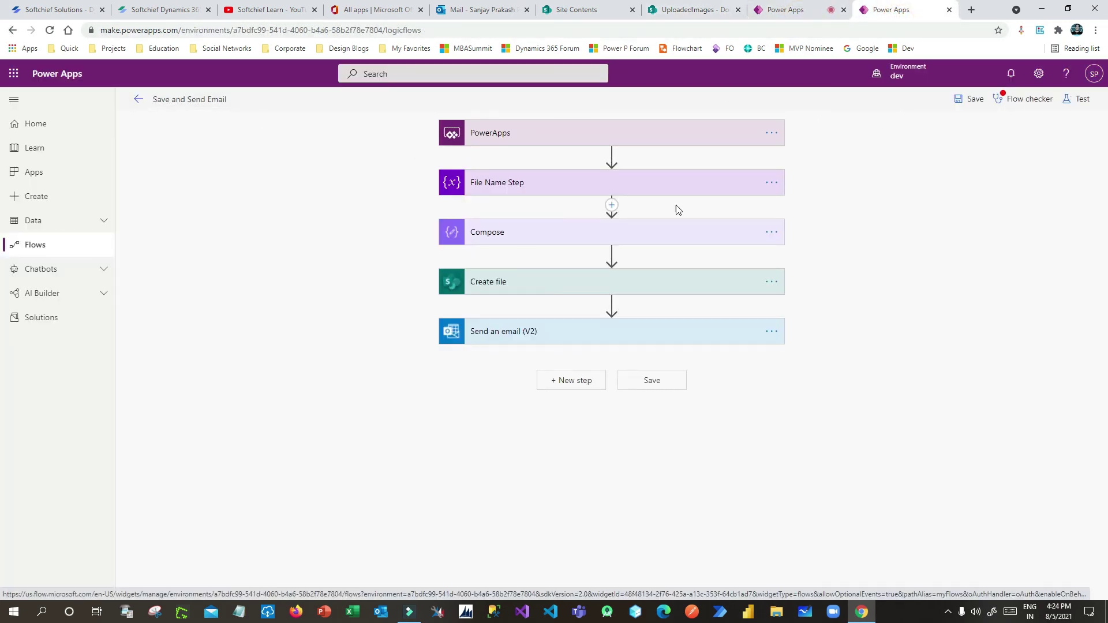
pyautogui.click(589, 283)
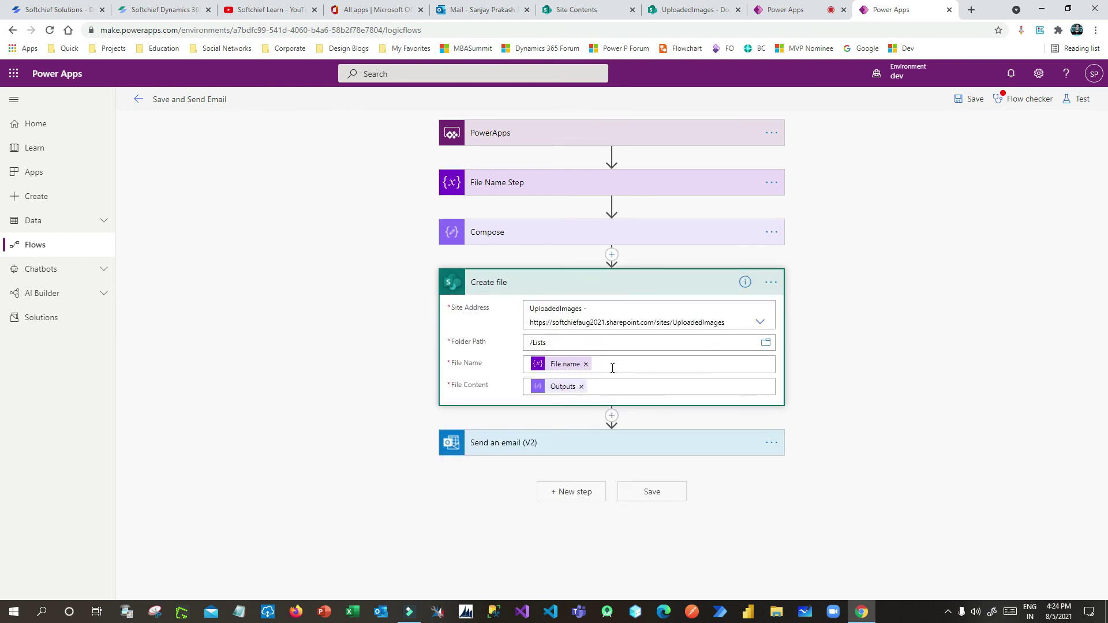
pyautogui.click(766, 344)
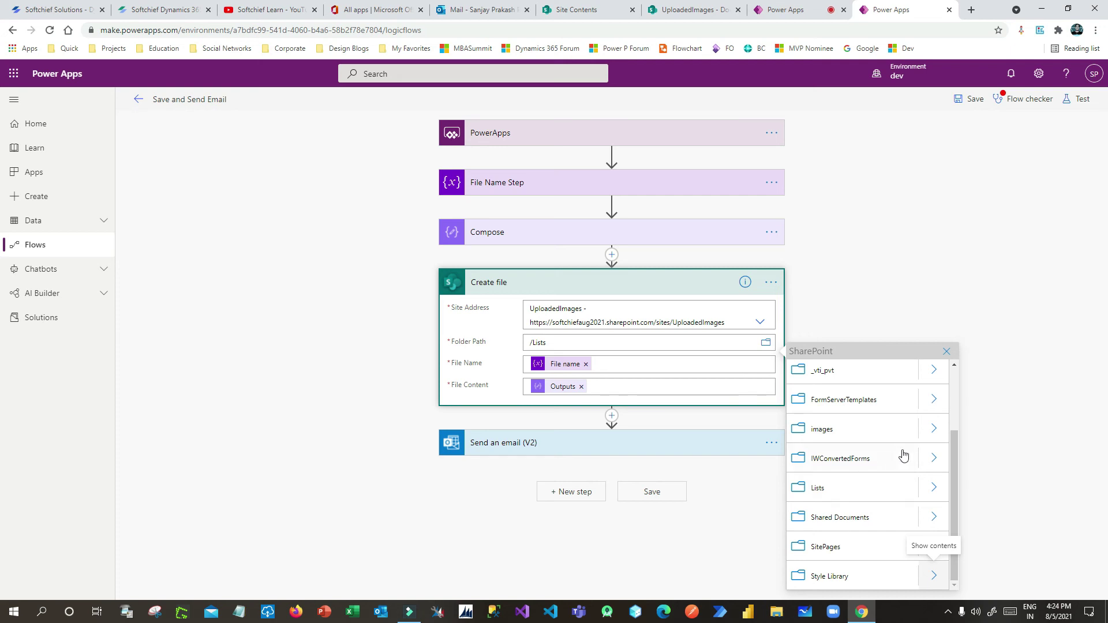
pyautogui.moveTo(955, 485); pyautogui.dragTo(972, 416)
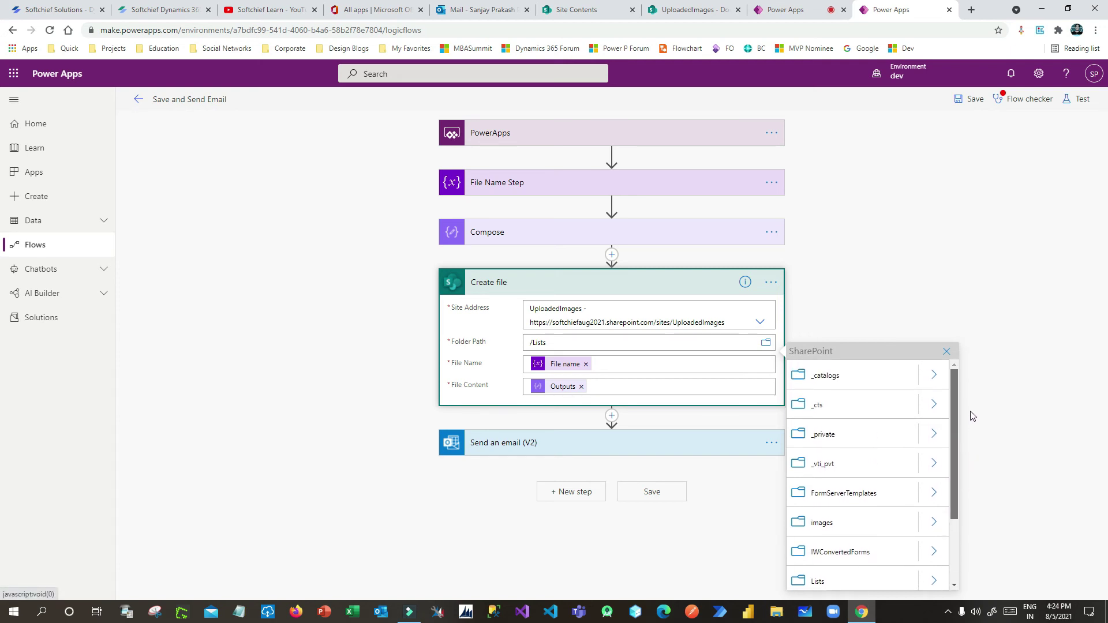
pyautogui.click(568, 341)
pyautogui.moveTo(628, 331); pyautogui.dragTo(577, 344)
pyautogui.press('BackSpace')
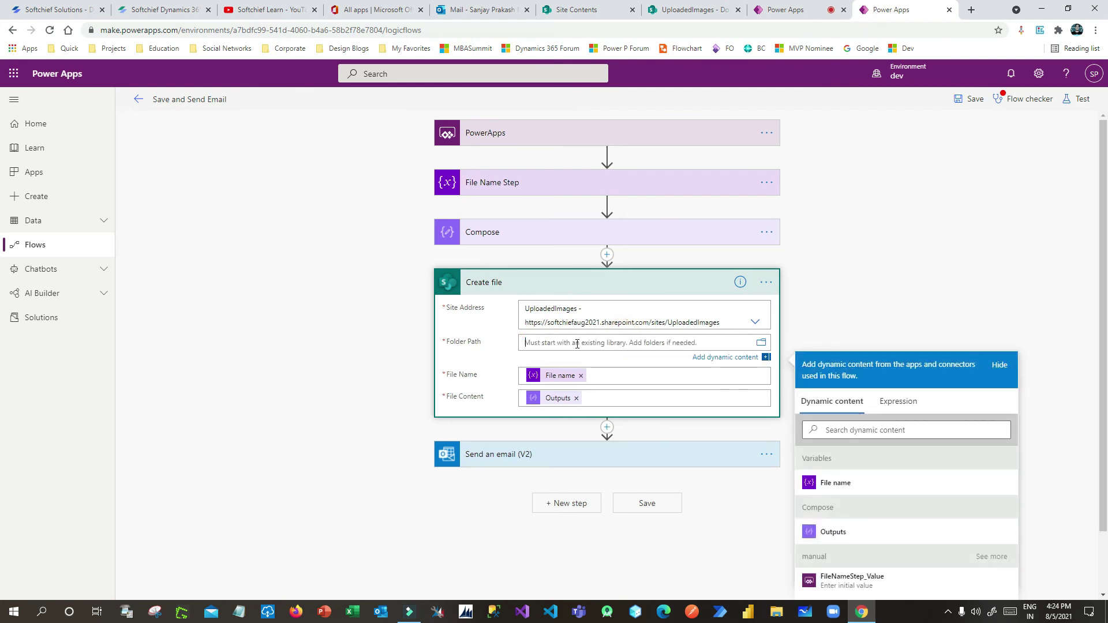
pyautogui.click(762, 343)
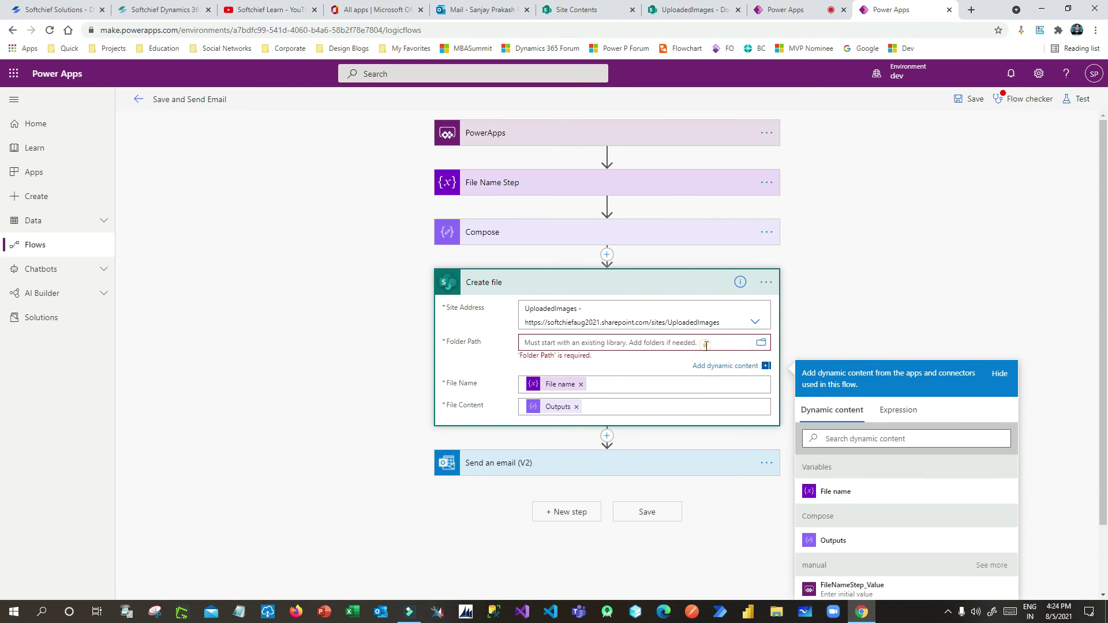
pyautogui.click(754, 345)
pyautogui.click(687, 344)
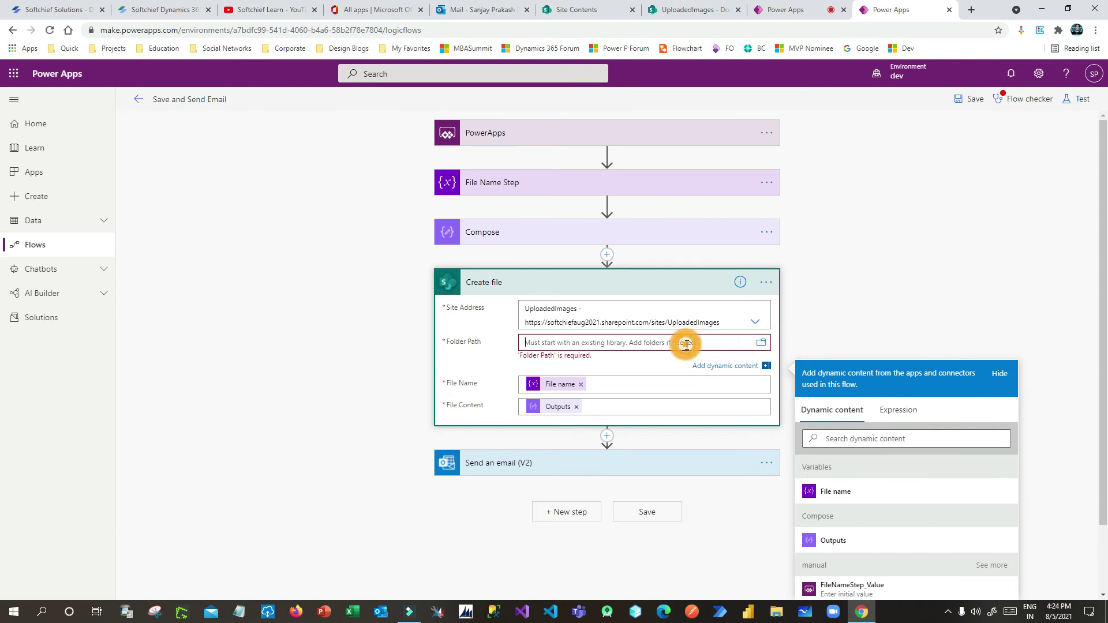
pyautogui.click(606, 384)
pyautogui.click(582, 344)
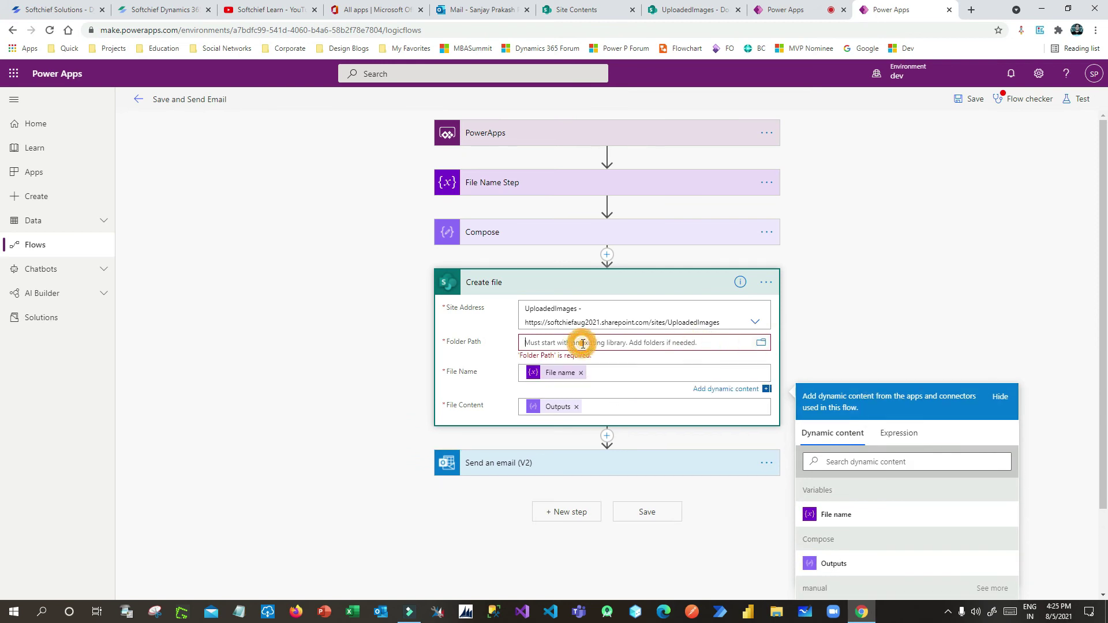
pyautogui.click(761, 342)
# - Switch the Create file action's Site Address to Communication site, and back to UploadedImages
pyautogui.click(628, 312)
pyautogui.click(641, 326)
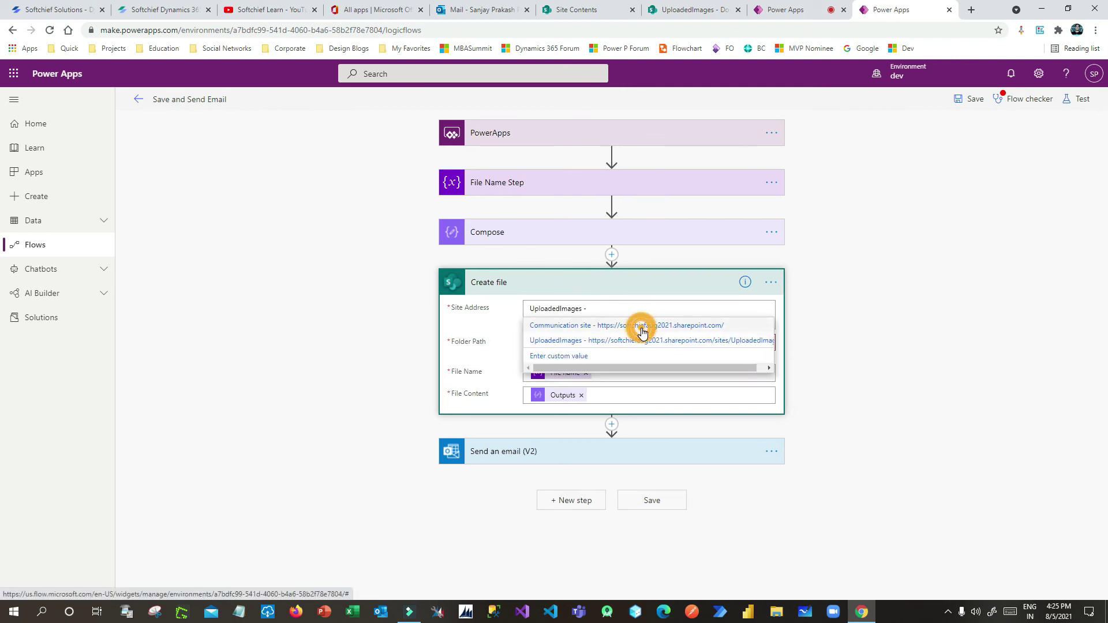
pyautogui.click(761, 308)
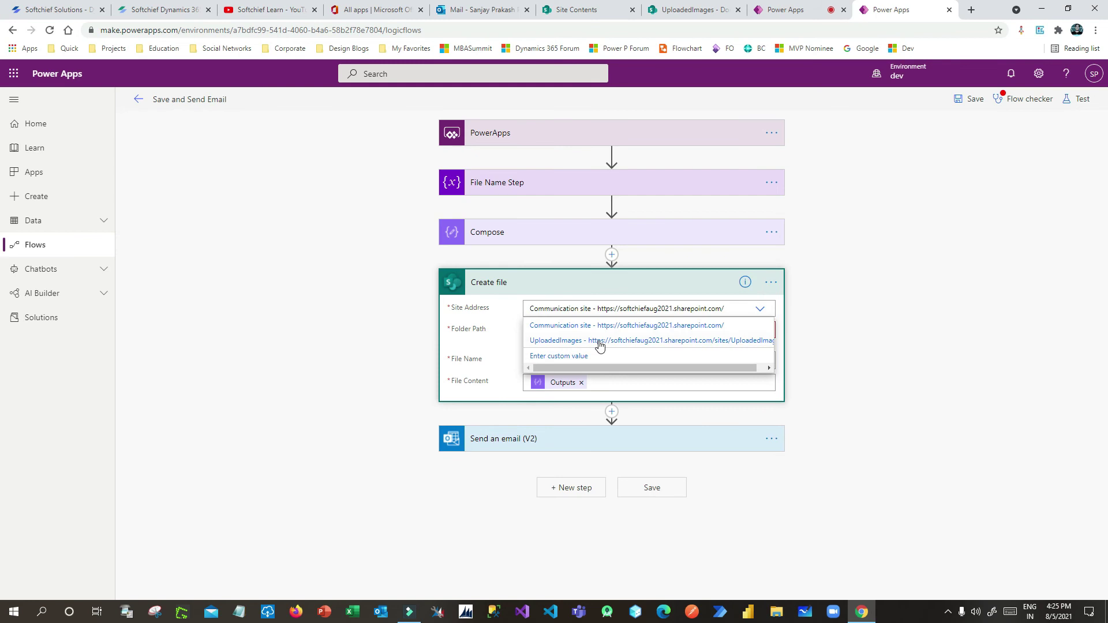
pyautogui.click(598, 341)
# - Browse the UploadedImages site's folders and set the Create file action's Folder Path to /Style Library
pyautogui.click(766, 344)
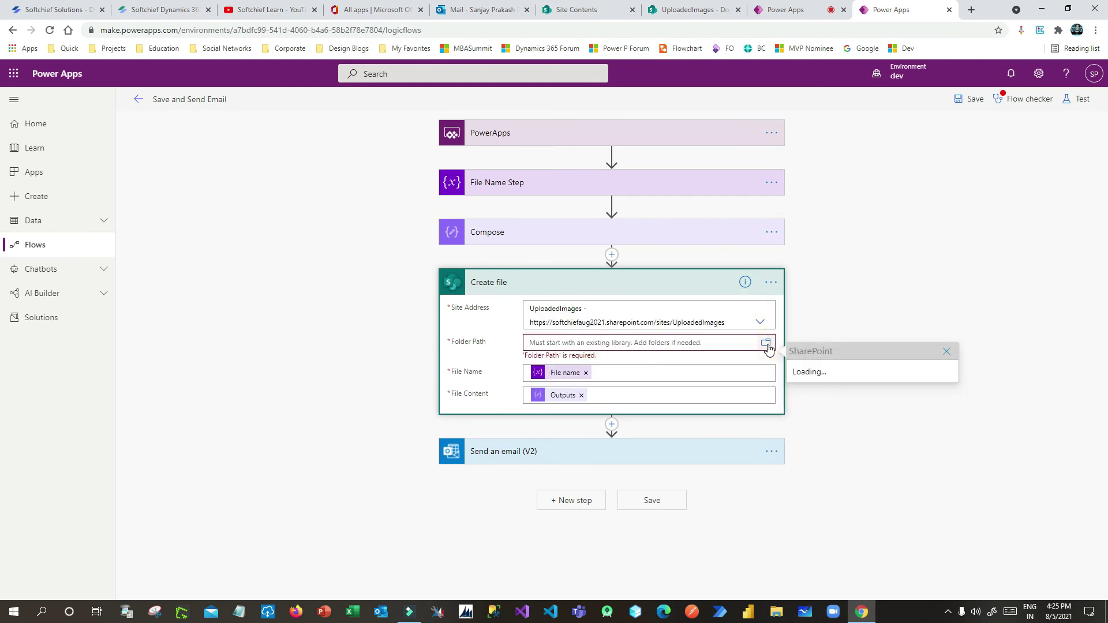
pyautogui.scroll(-3, 866, 465)
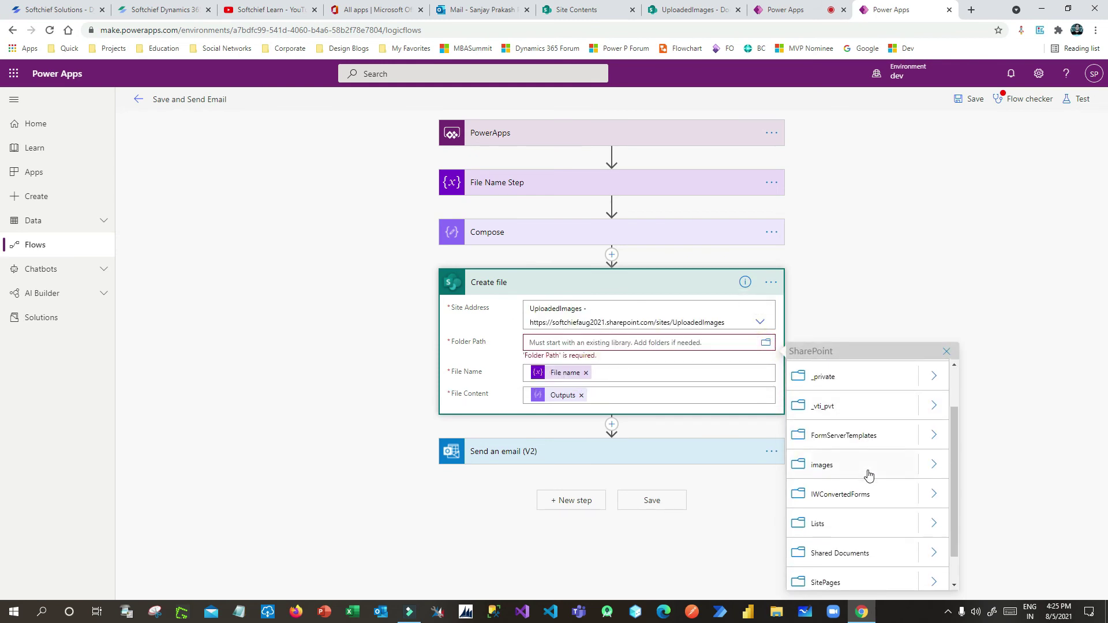
pyautogui.scroll(3, 869, 477)
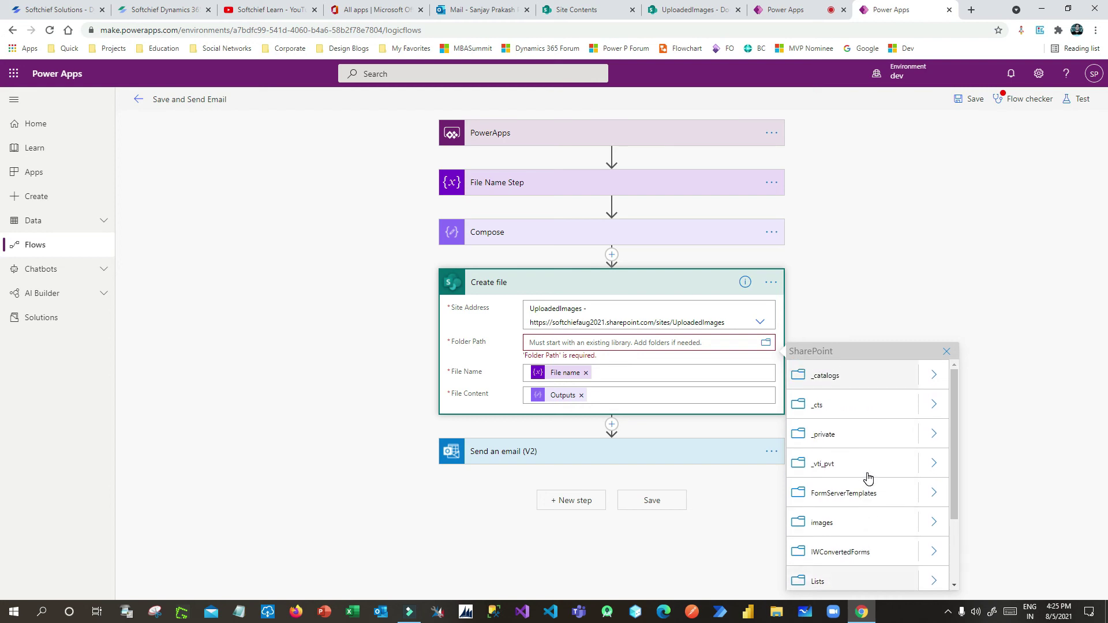
pyautogui.scroll(-3, 906, 479)
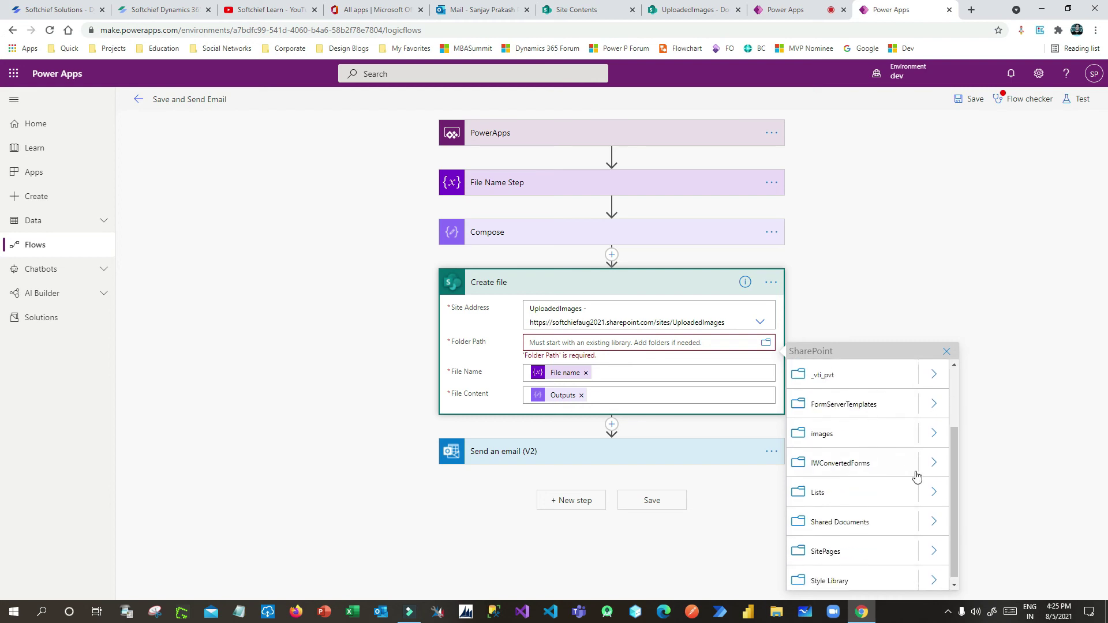
pyautogui.click(952, 522)
pyautogui.click(869, 582)
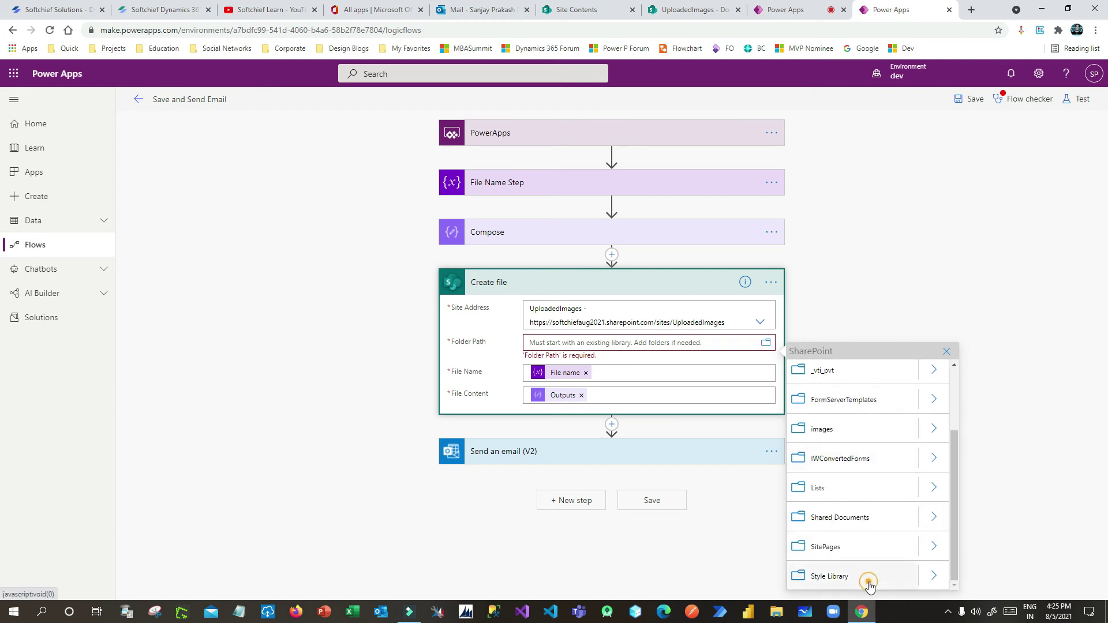
pyautogui.scroll(-1, 794, 379)
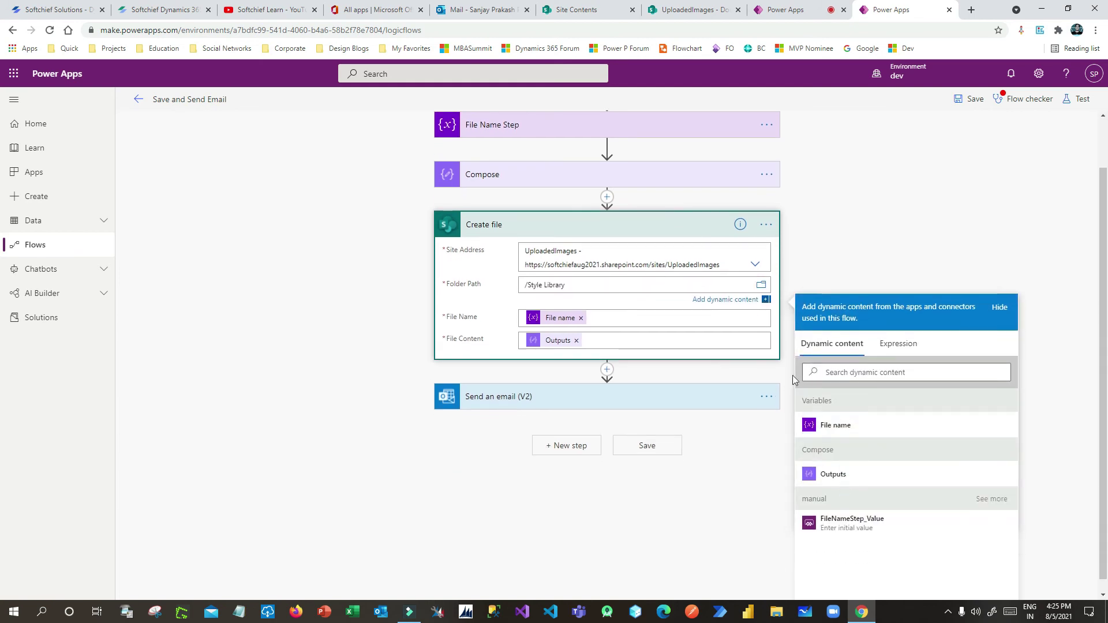
# - Try to replace Style Library with Myfiles in the Folder Path, checking the folder name in SharePoint, and clear the path
pyautogui.click(580, 284)
pyautogui.moveTo(529, 286); pyautogui.dragTo(575, 286)
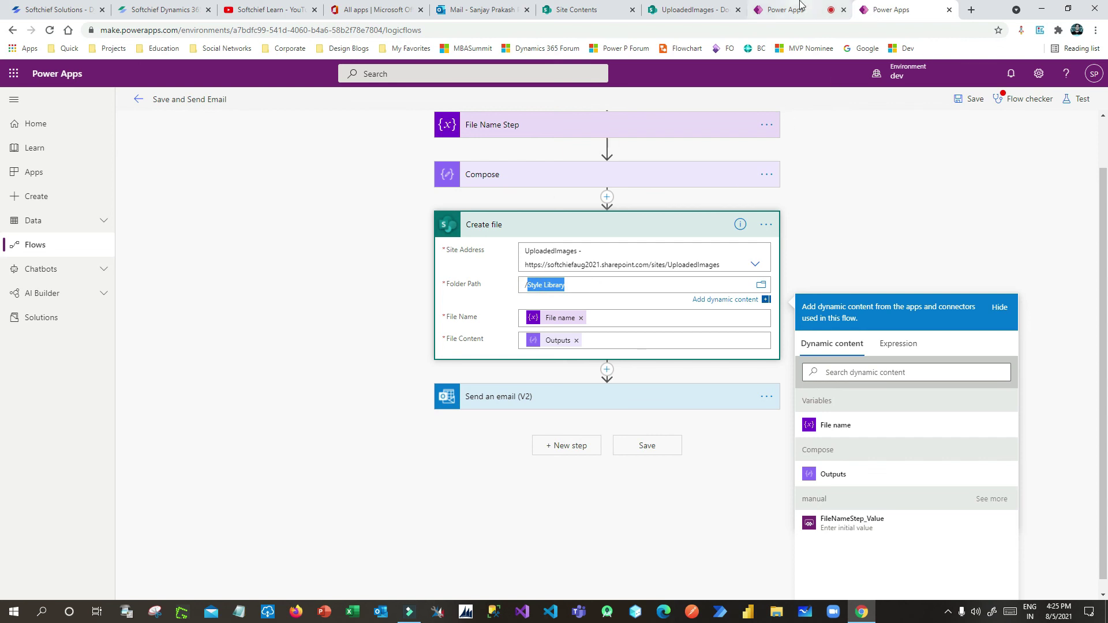
pyautogui.click(692, 9)
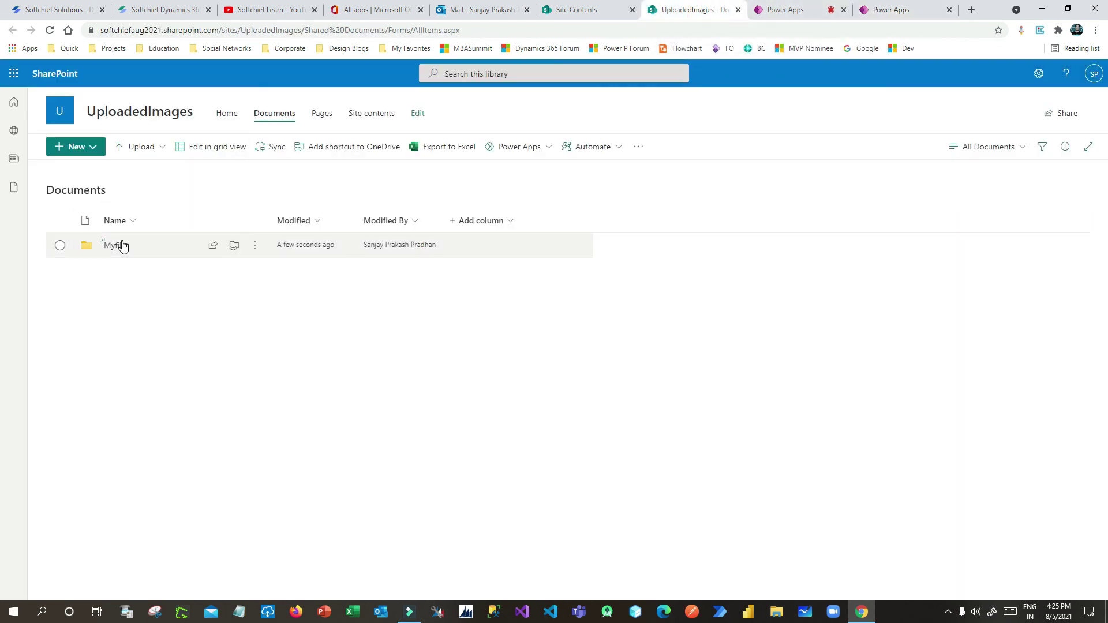
pyautogui.click(886, 12)
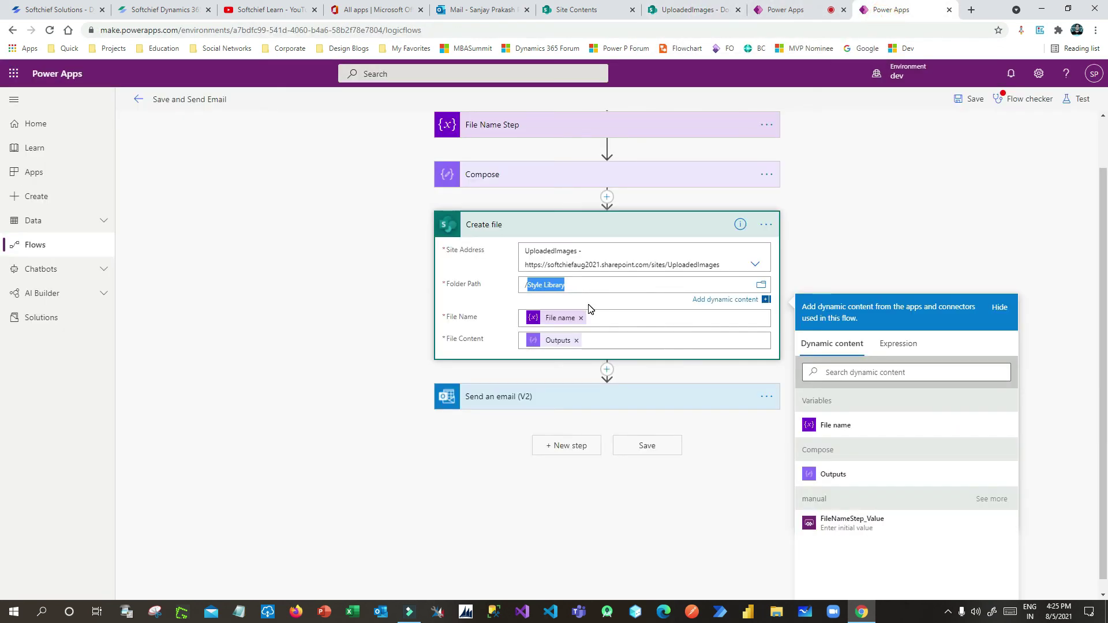
pyautogui.write('My')
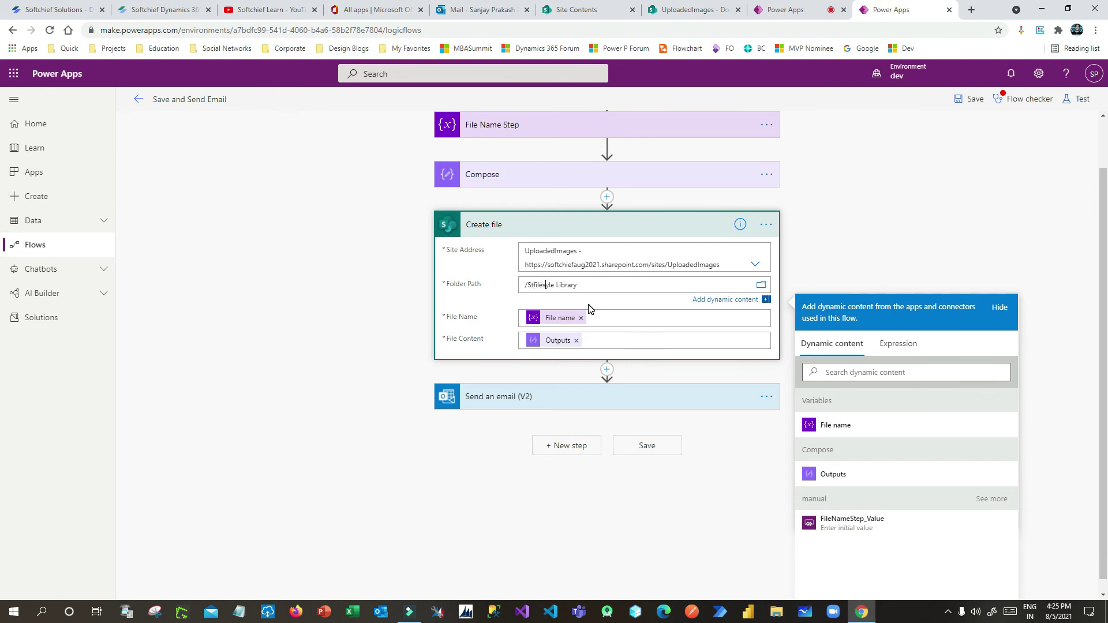
pyautogui.moveTo(594, 287); pyautogui.dragTo(533, 287)
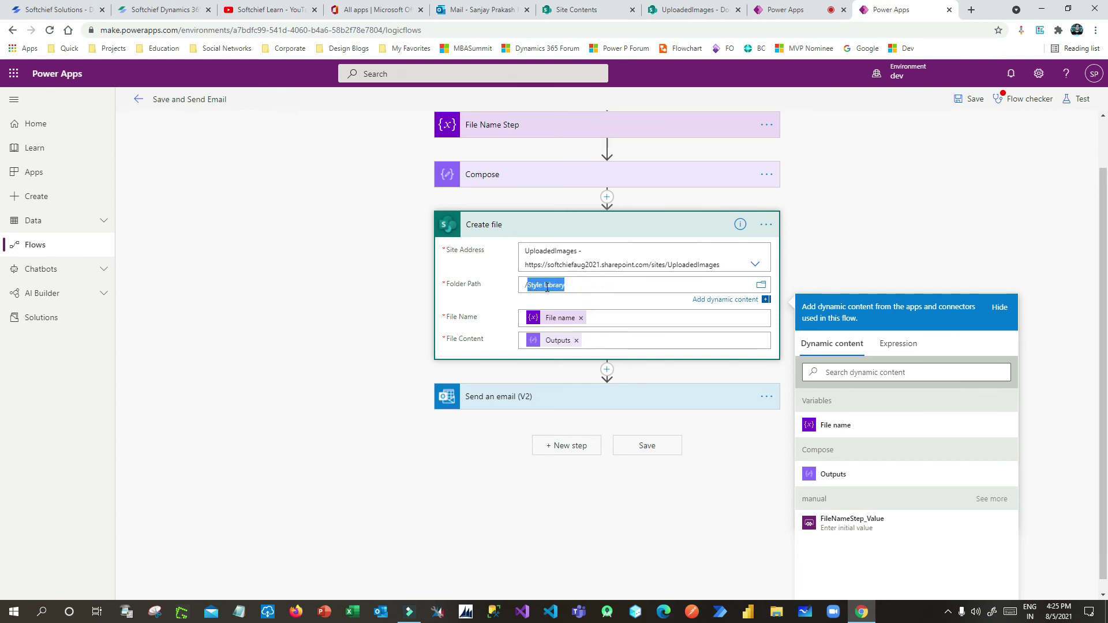
pyautogui.write('M')
pyautogui.hotkey('ctrl', 'a')
pyautogui.press('BackSpace')
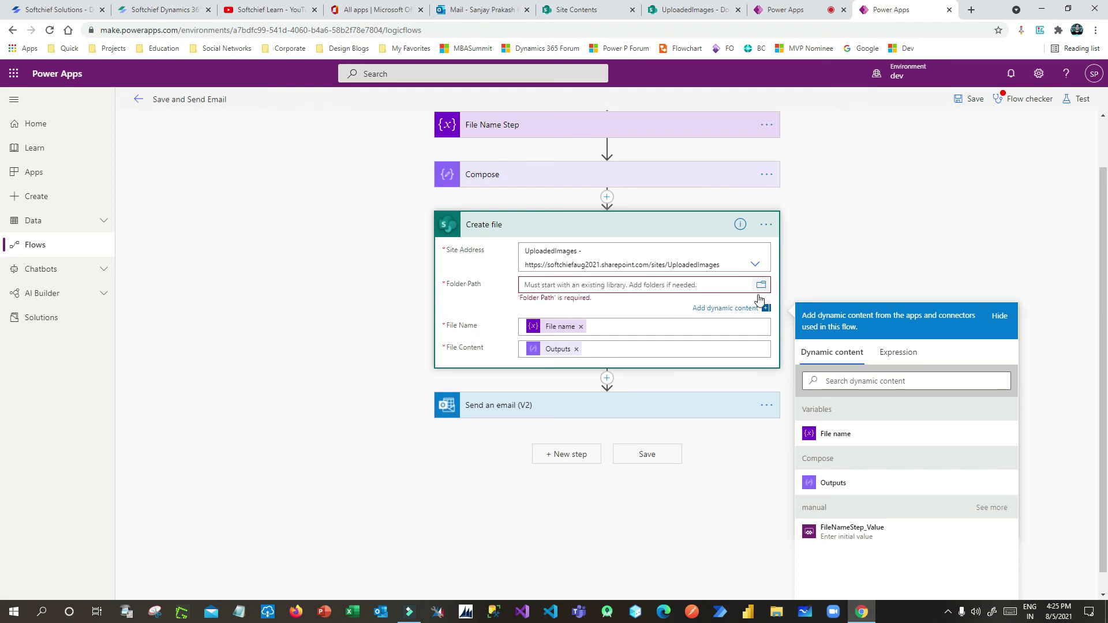
# - Examine the contents of the images and Lists folders among the choices for the Create file action's Folder Path
pyautogui.click(761, 285)
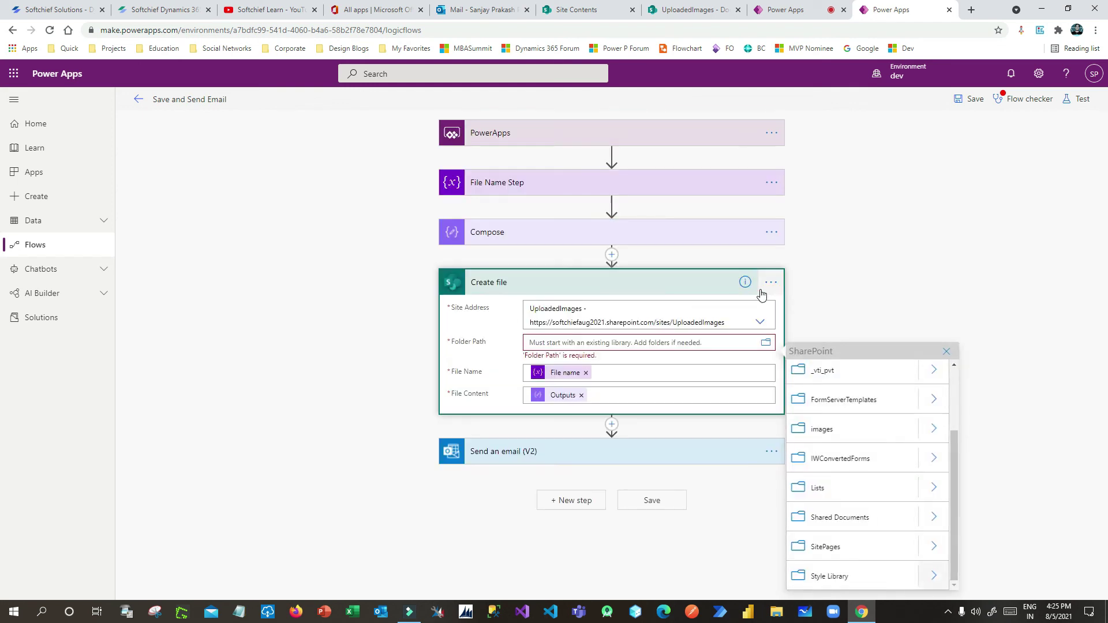
pyautogui.click(935, 430)
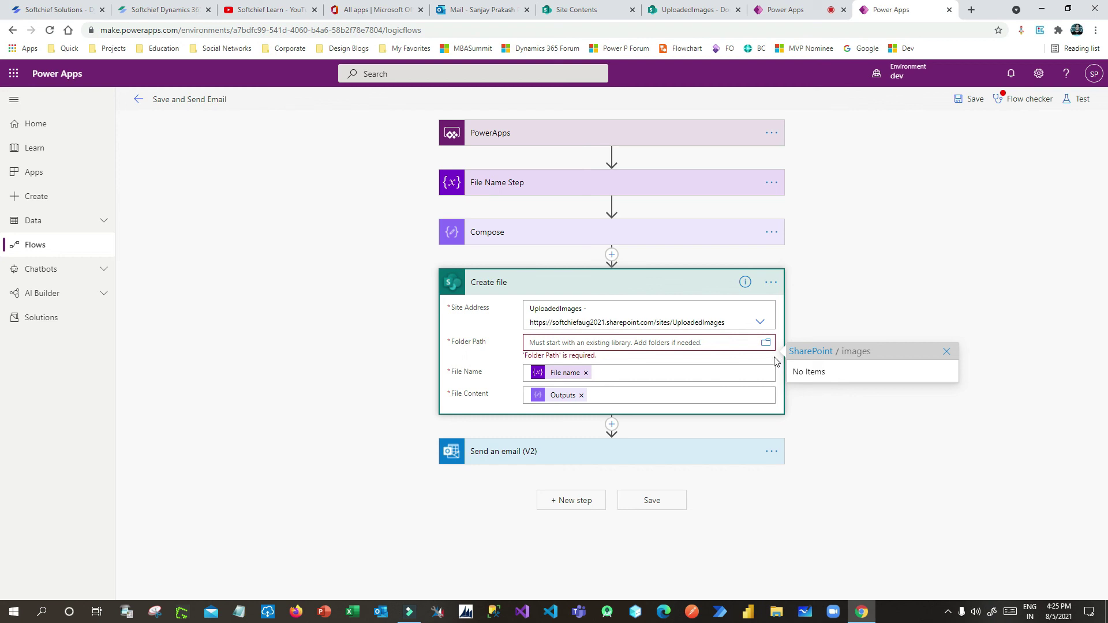
pyautogui.click(808, 352)
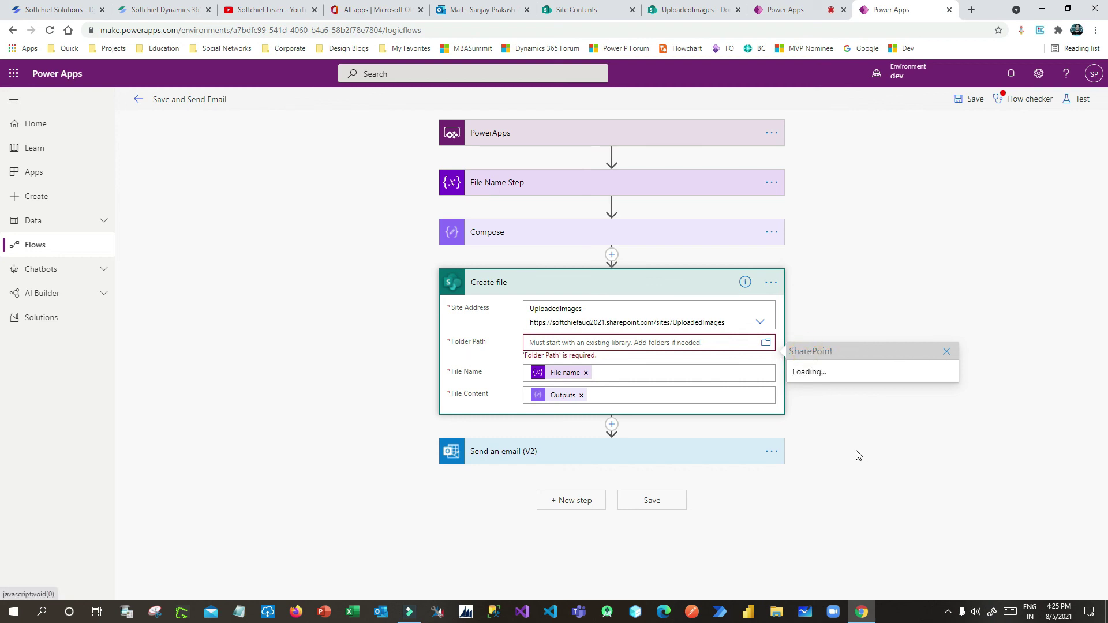
pyautogui.scroll(-3, 886, 462)
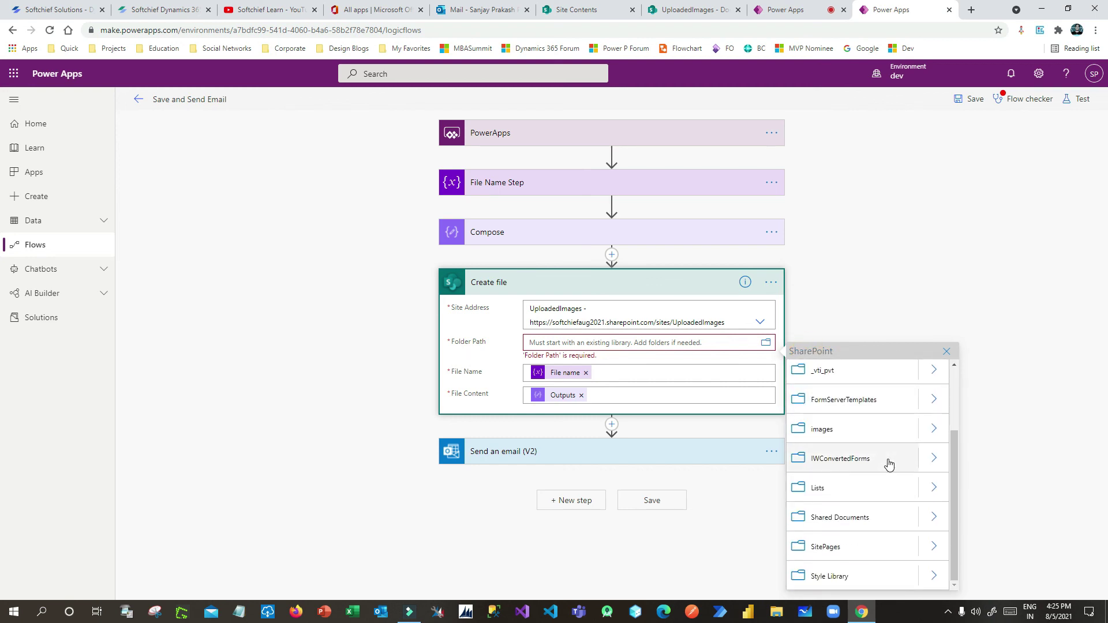
pyautogui.click(934, 488)
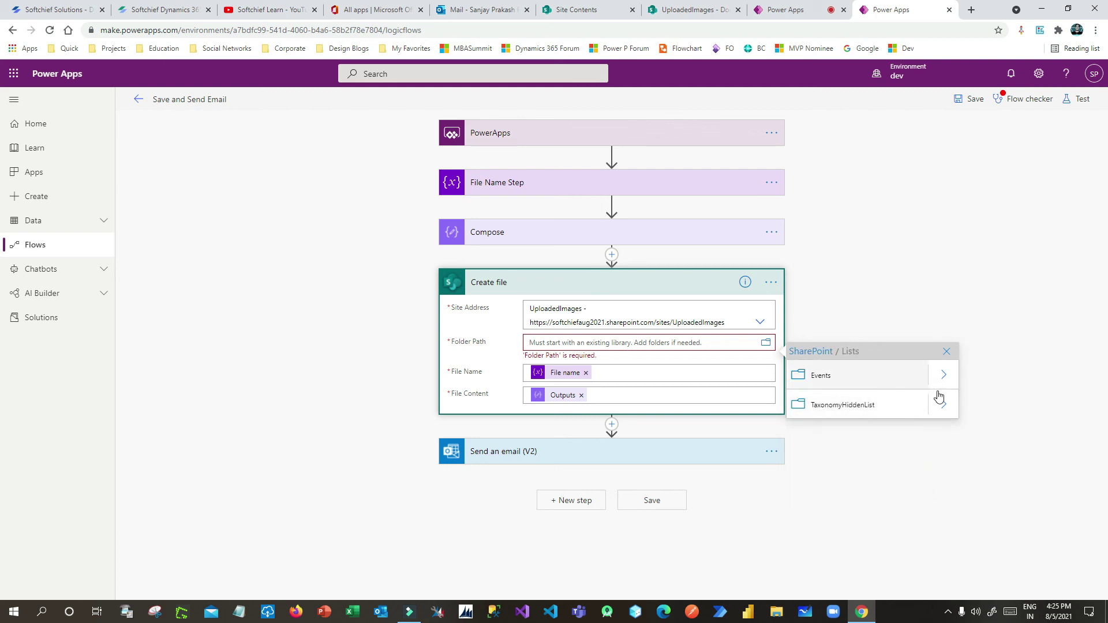
pyautogui.click(695, 348)
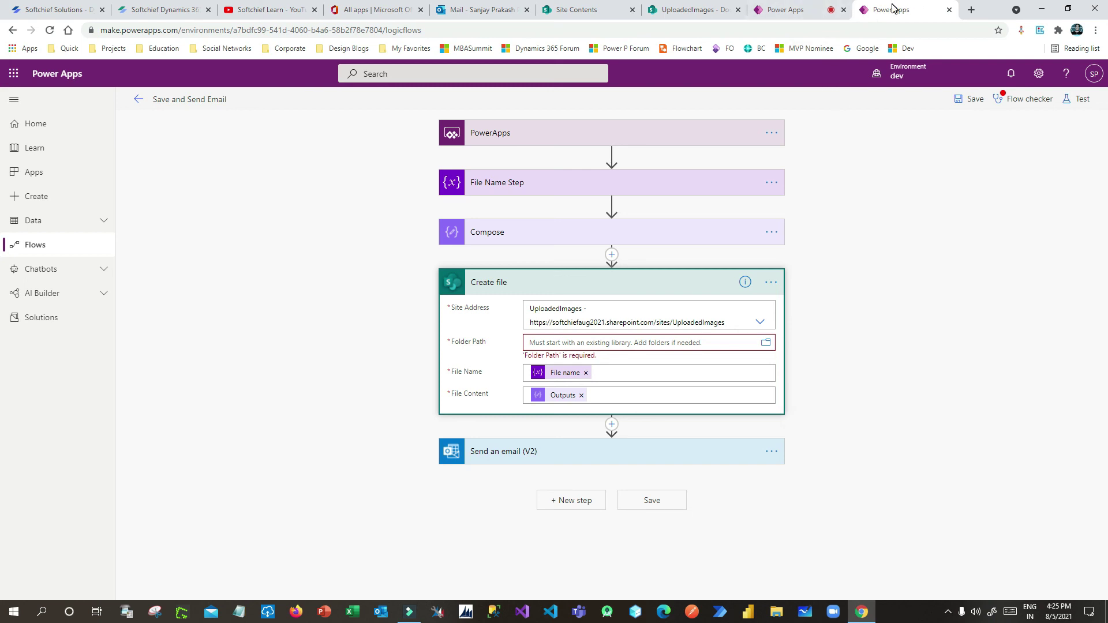
# - Reload the flow page, discarding the unsaved edits, and open the Myfiles folder in the UploadedImages site's Documents library
pyautogui.click(49, 32)
pyautogui.click(607, 96)
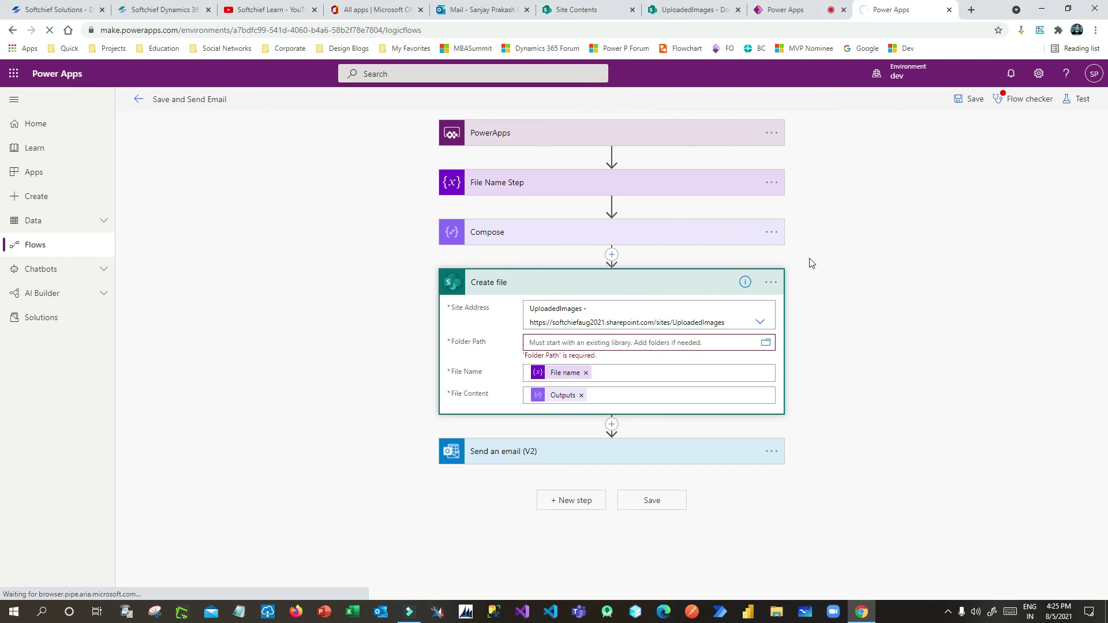
pyautogui.click(690, 9)
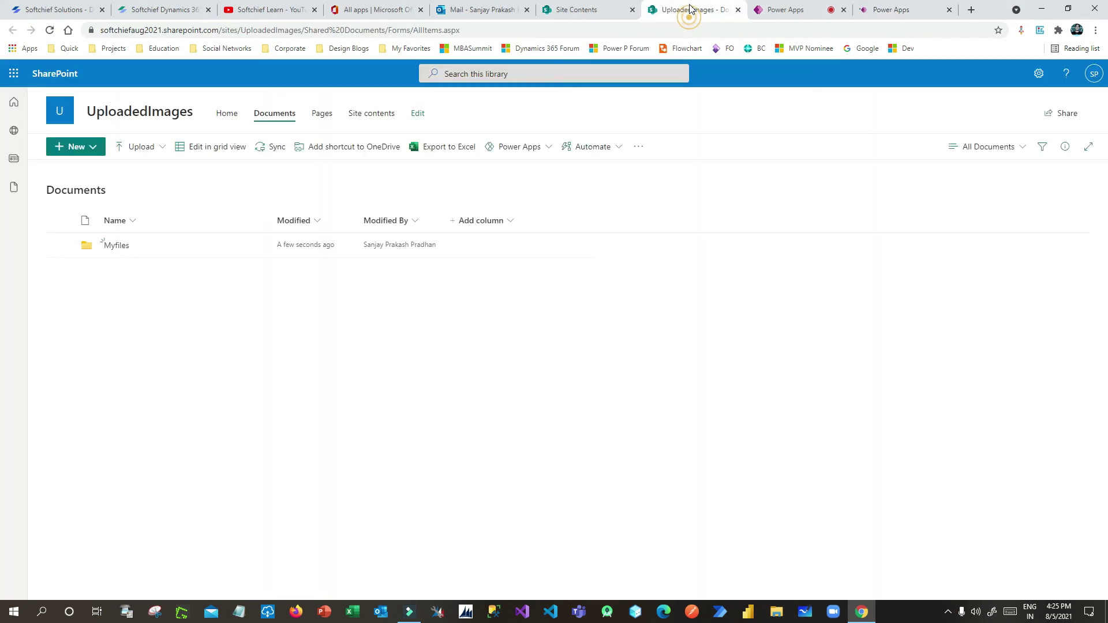
pyautogui.click(108, 249)
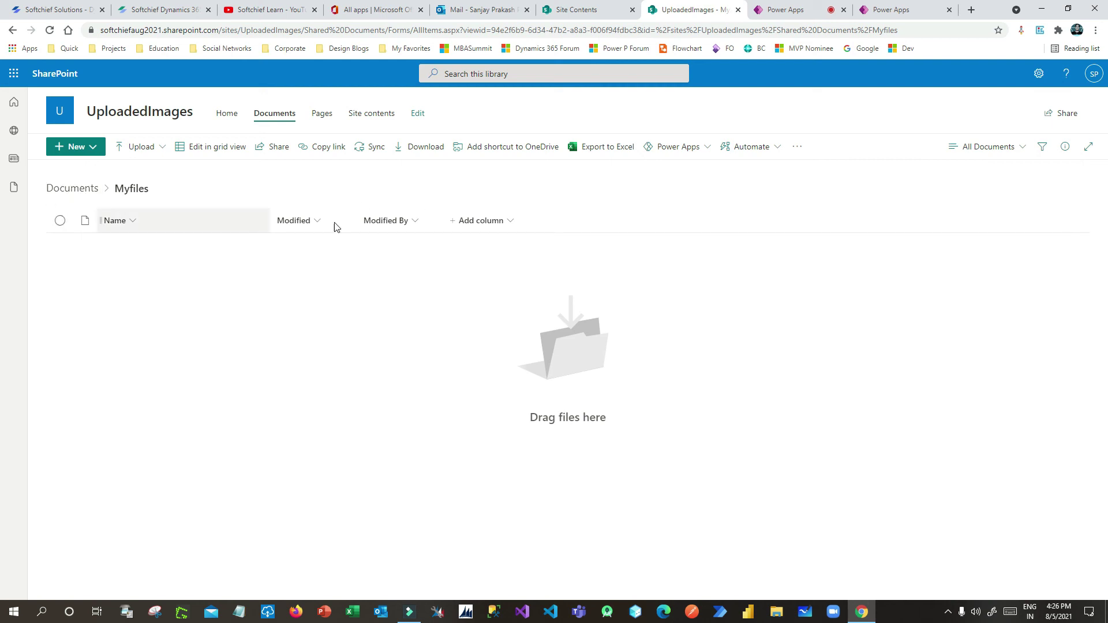
pyautogui.click(574, 10)
pyautogui.click(674, 13)
pyautogui.click(788, 12)
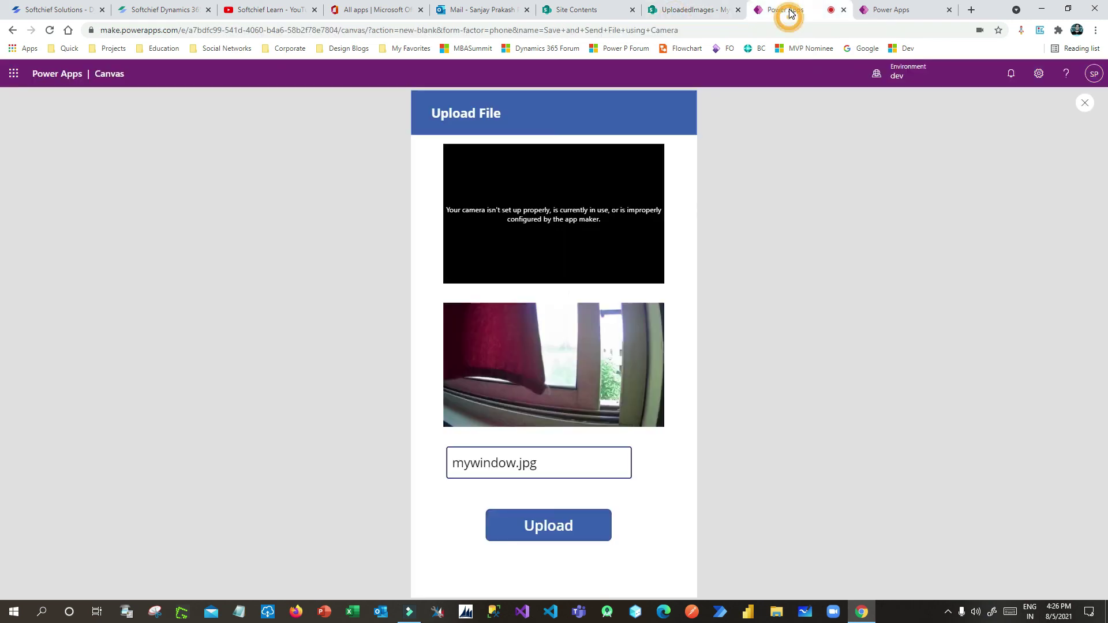
# - Return to the flows list, open the Save and Send Email flow for editing, and expand its Create file action
pyautogui.click(897, 13)
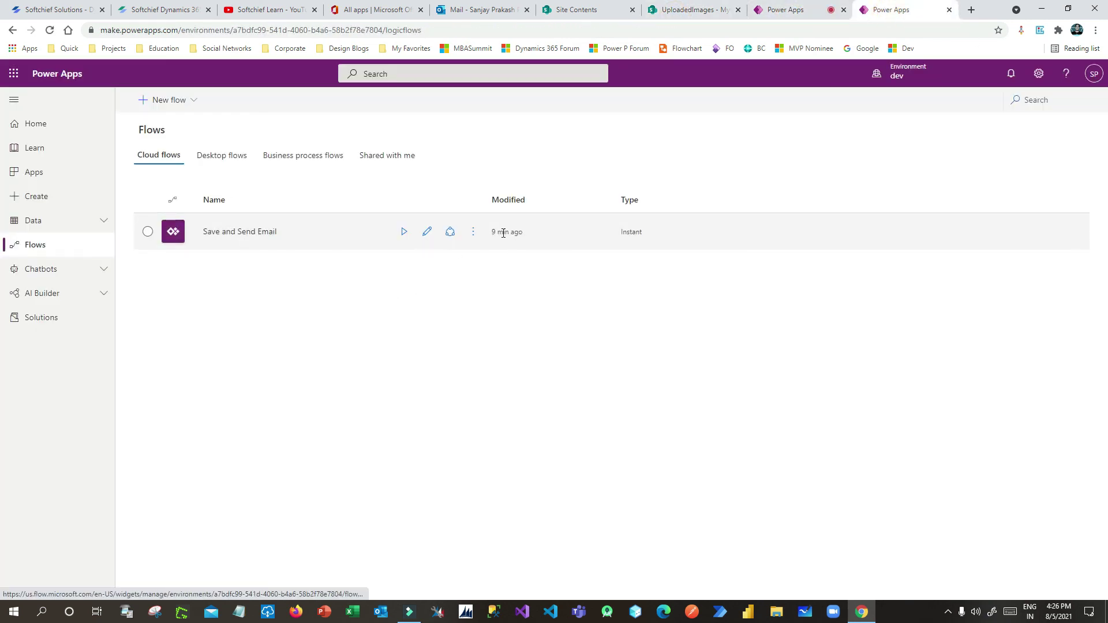
pyautogui.click(427, 232)
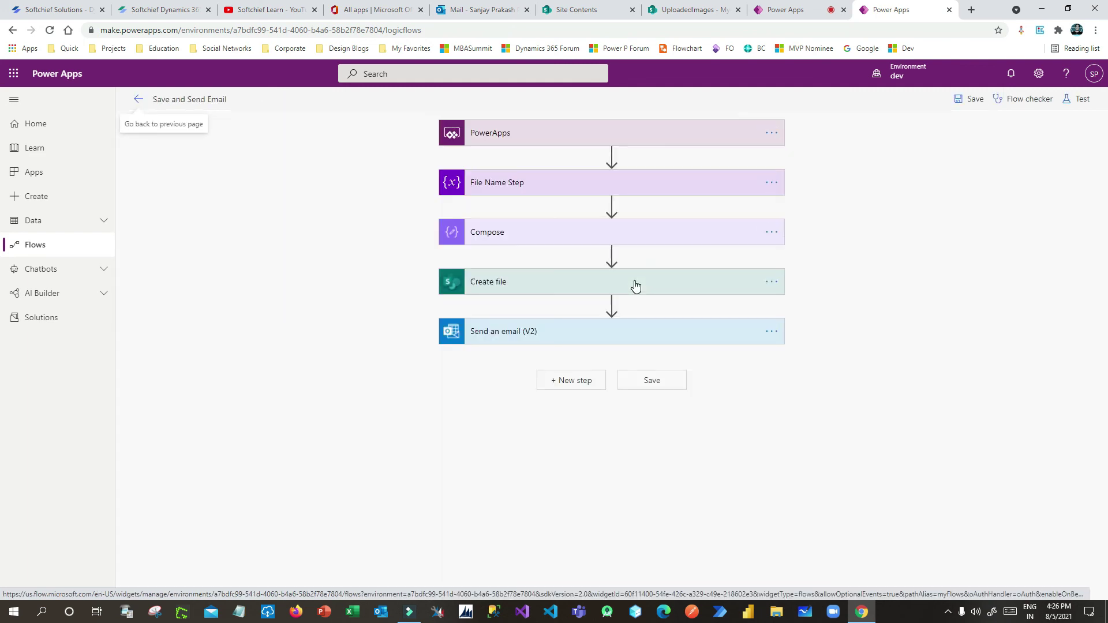
pyautogui.click(673, 289)
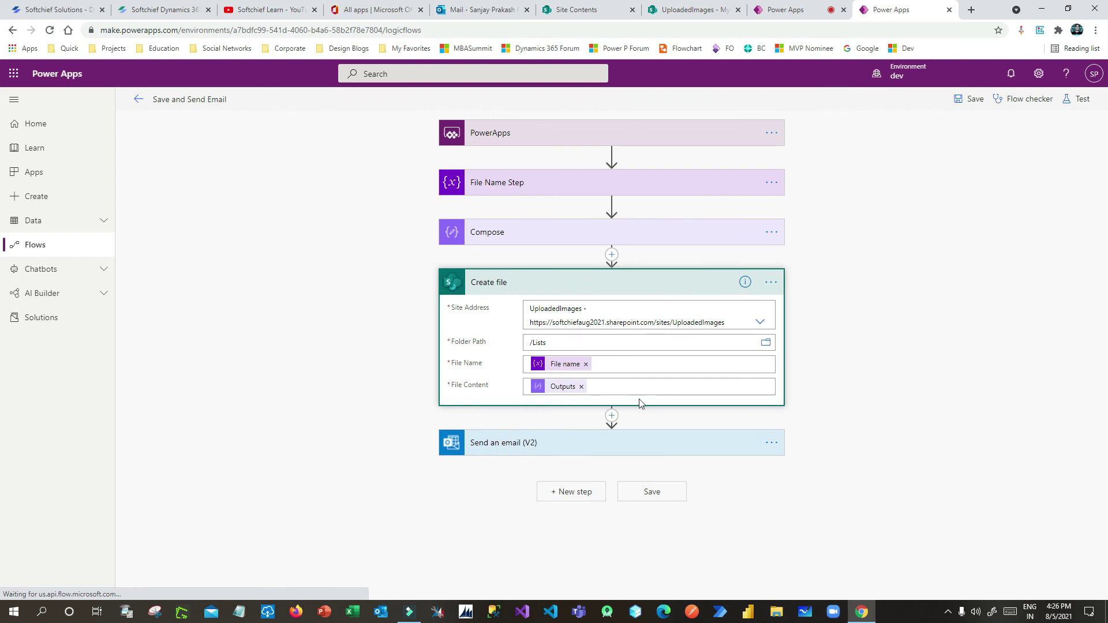
# - Set the Create file action's Folder Path to /Shared Documents/Myfiles by browsing the site's folders, and save the flow
pyautogui.click(578, 346)
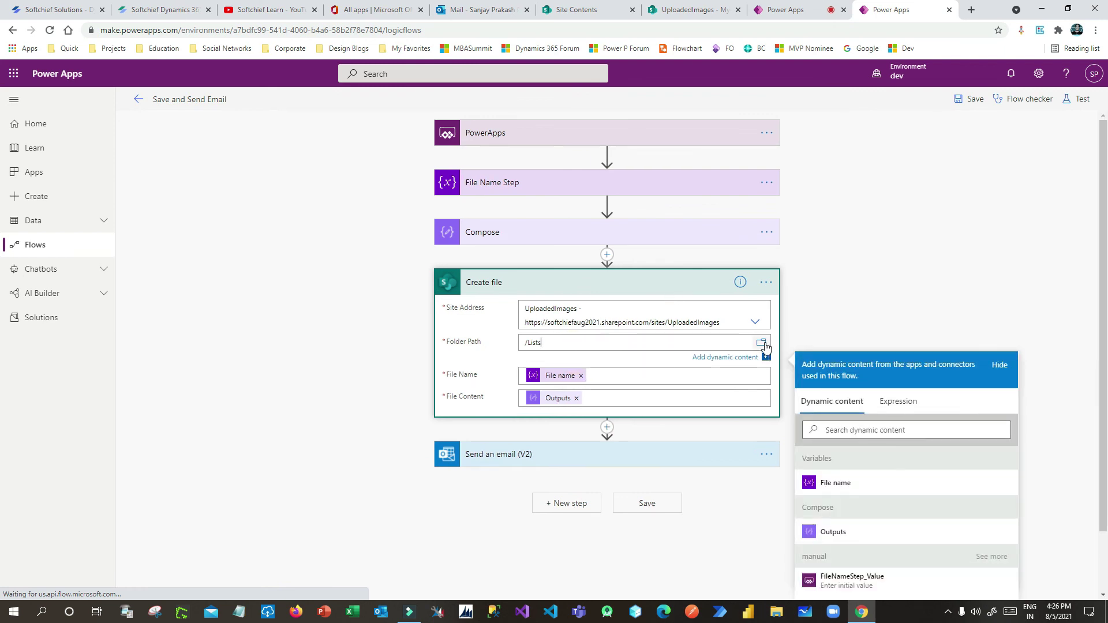
pyautogui.click(762, 343)
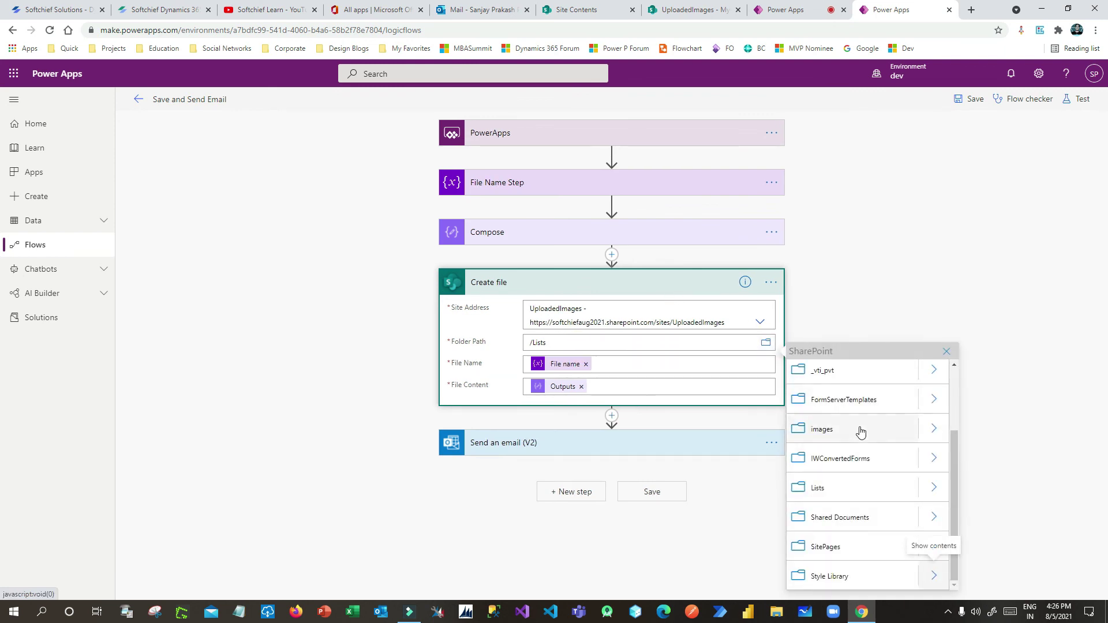
pyautogui.moveTo(959, 479)
pyautogui.mouseDown()
pyautogui.moveTo(967, 408)
pyautogui.moveTo(954, 480)
pyautogui.mouseUp()
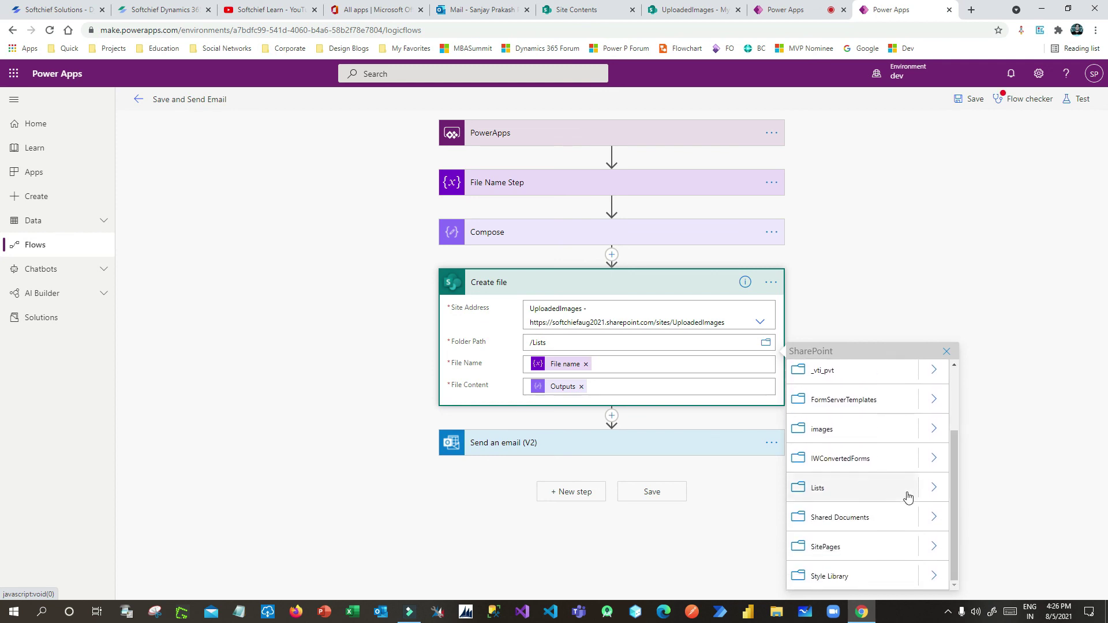
pyautogui.scroll(2, 863, 517)
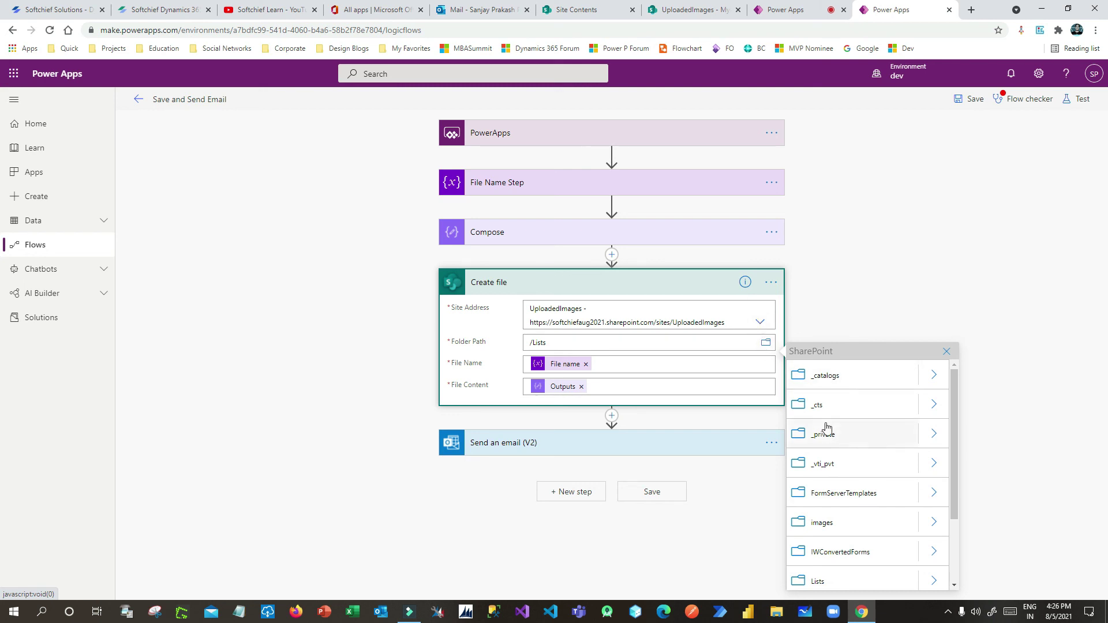
pyautogui.scroll(-1, 898, 500)
pyautogui.scroll(-1, 877, 512)
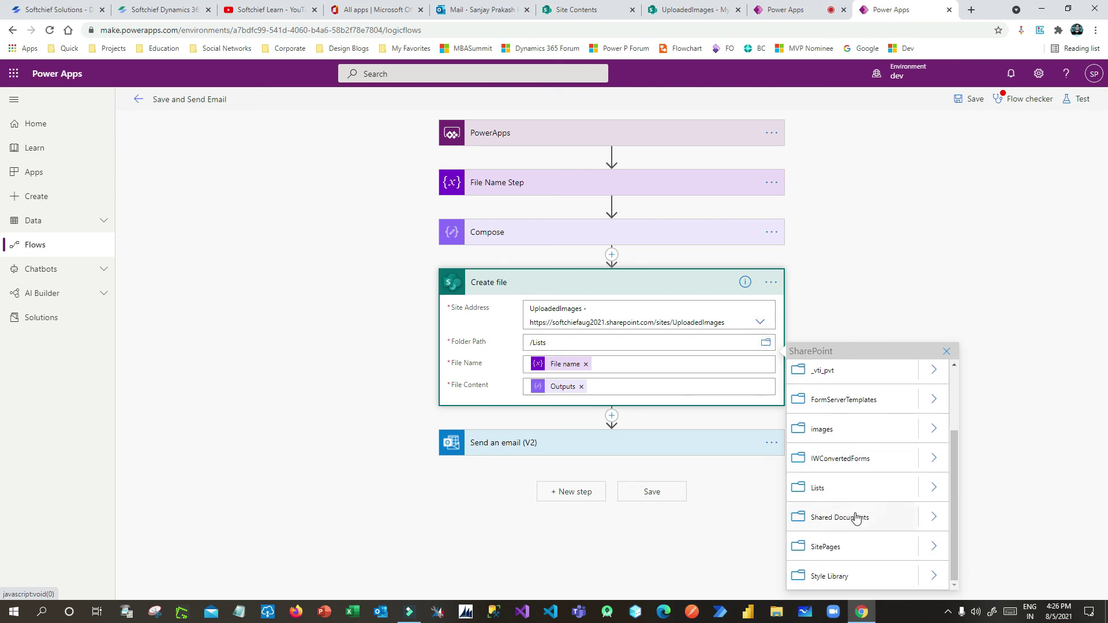
pyautogui.click(929, 519)
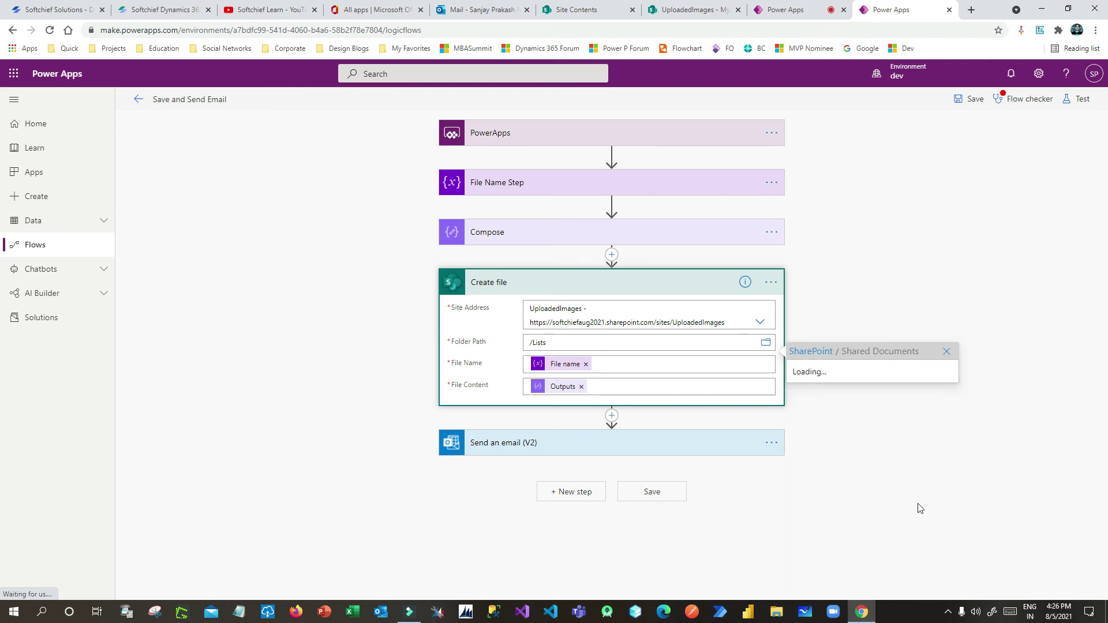
pyautogui.click(844, 411)
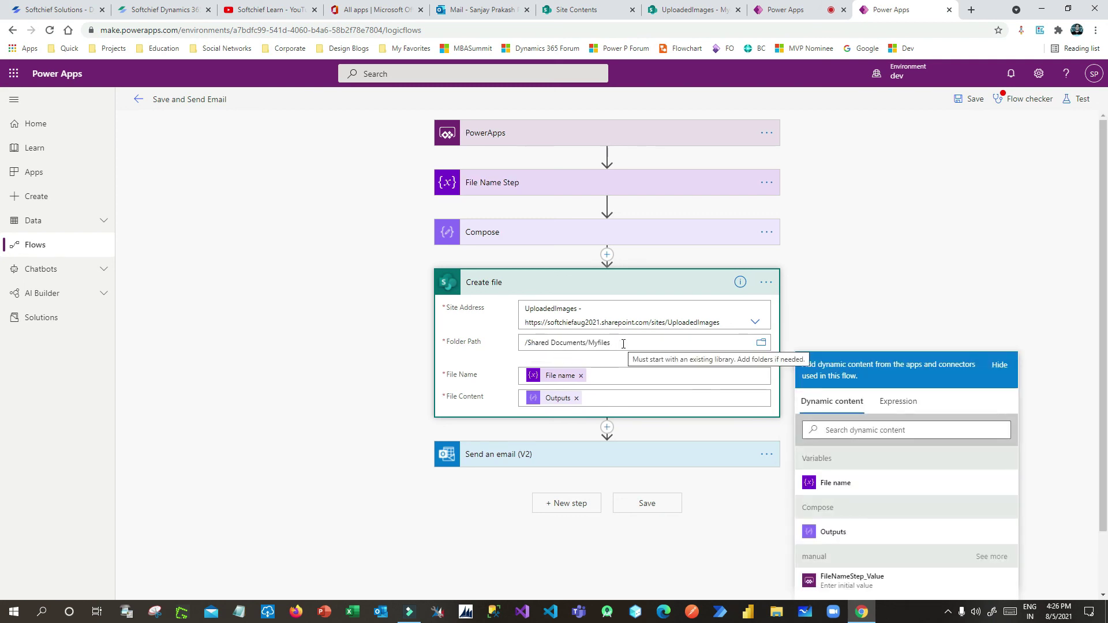
pyautogui.click(975, 100)
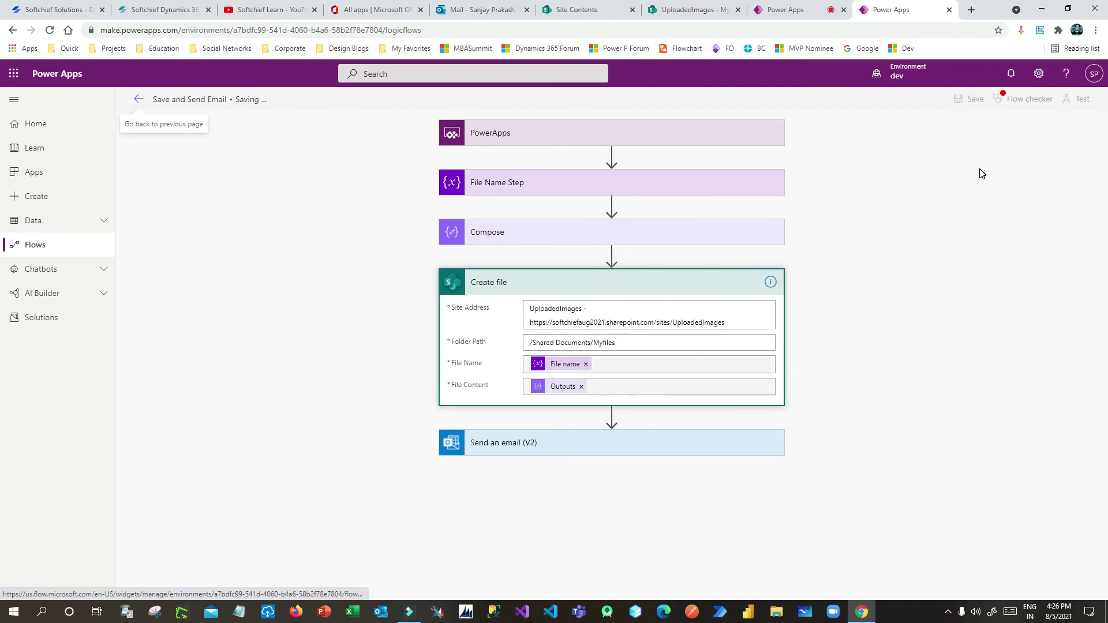
# - In the running app preview, capture a new camera photo, change the file name to mywindow1.jpg and upload it
pyautogui.click(793, 13)
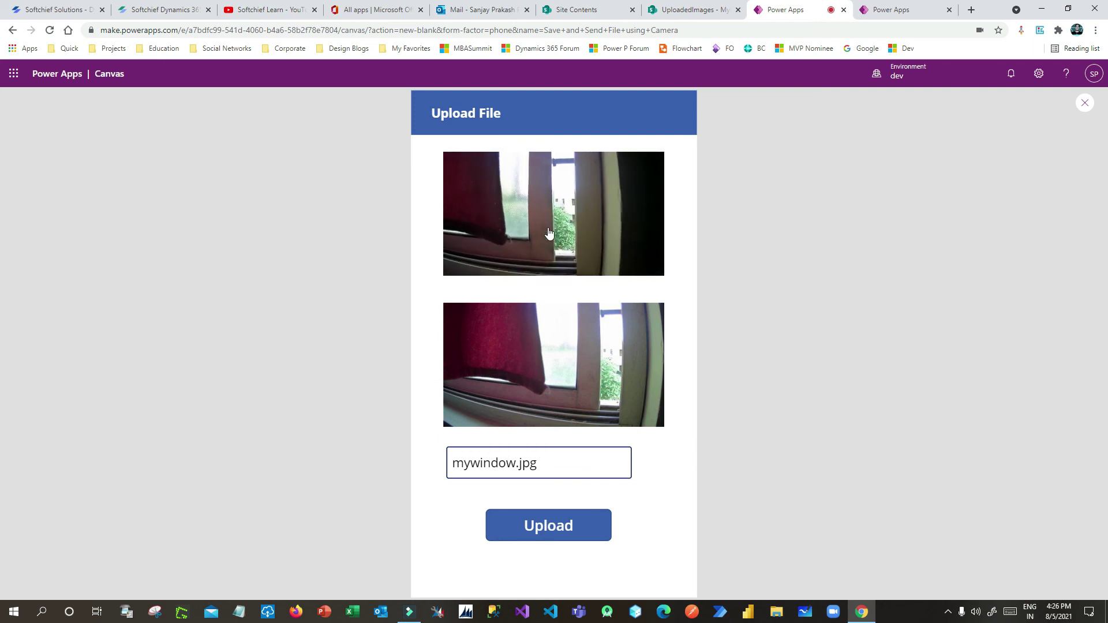
pyautogui.click(549, 233)
pyautogui.click(534, 465)
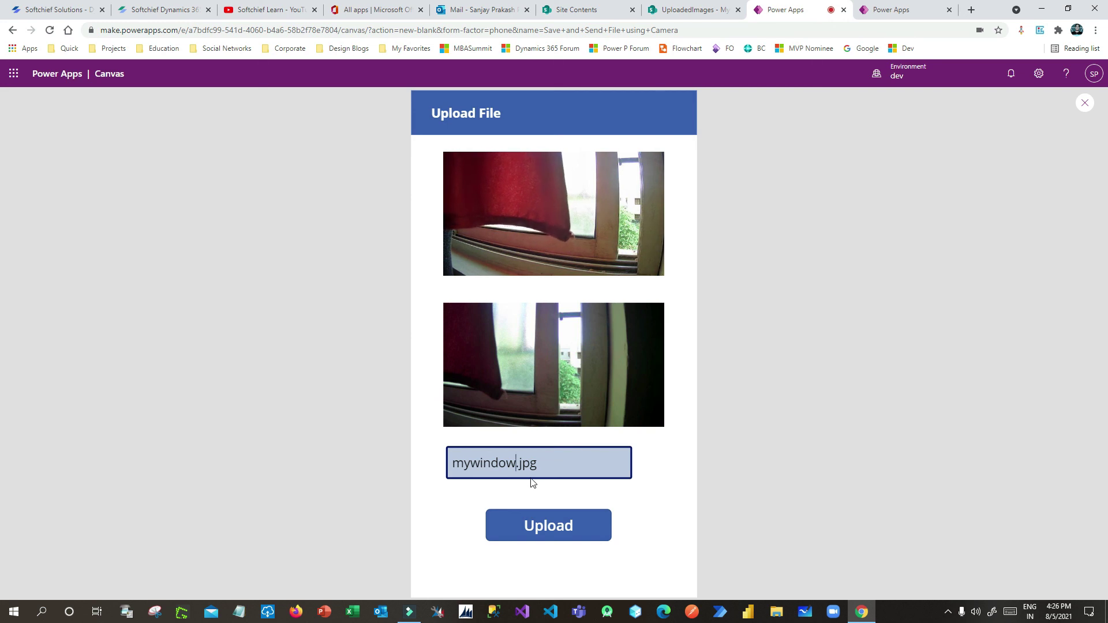
pyautogui.write('1')
pyautogui.click(565, 525)
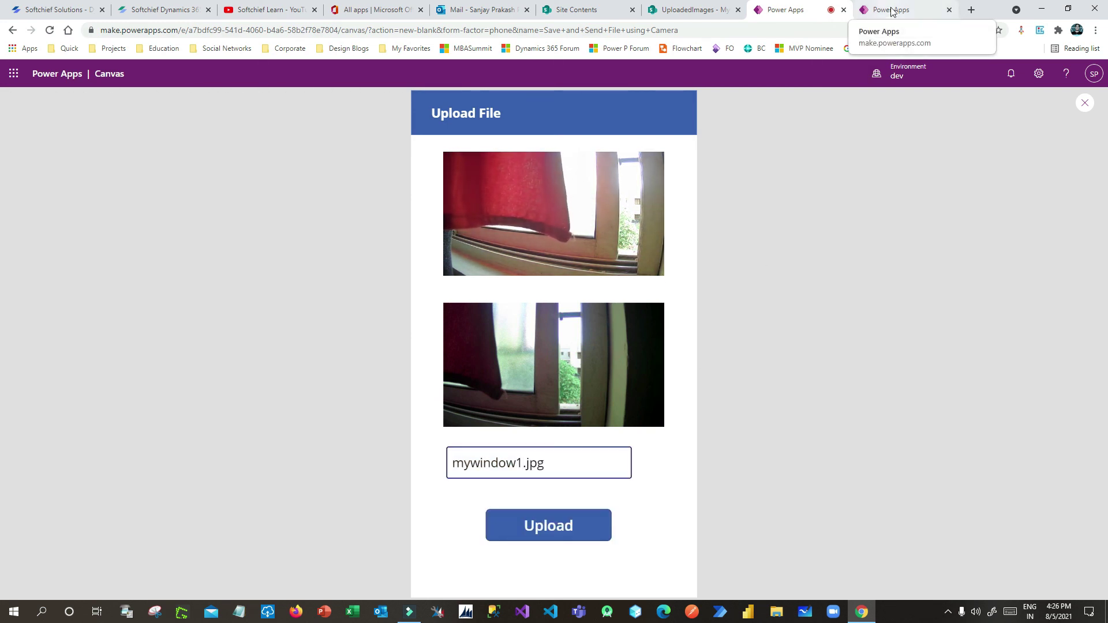
# - Check the Myfiles folder in SharePoint, and open the run history of the Save and Send Email flow
pyautogui.click(698, 10)
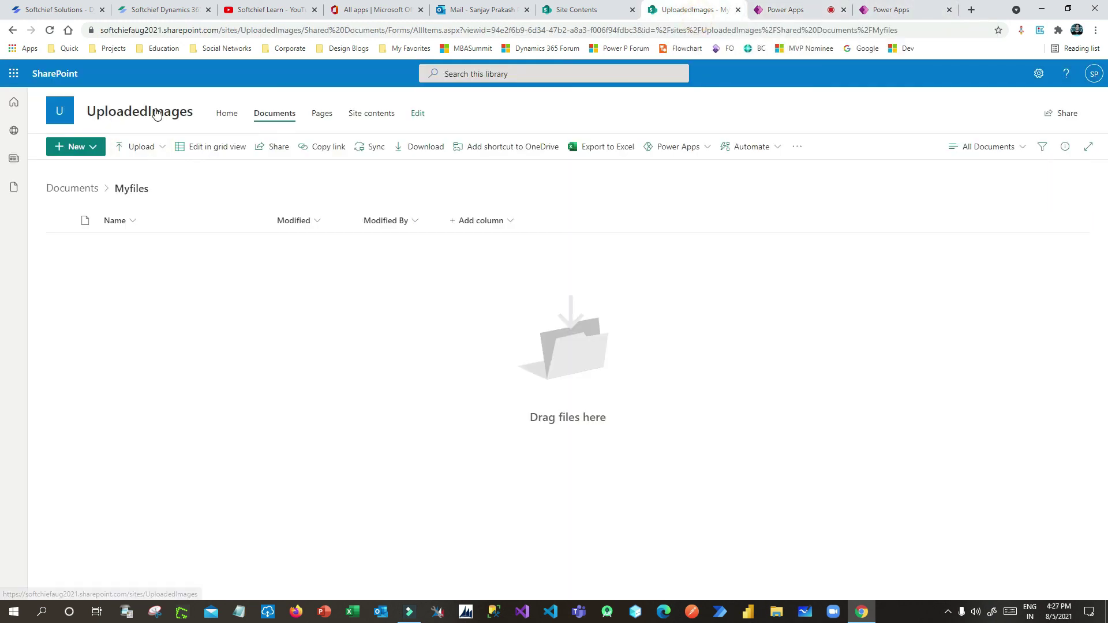
pyautogui.click(886, 10)
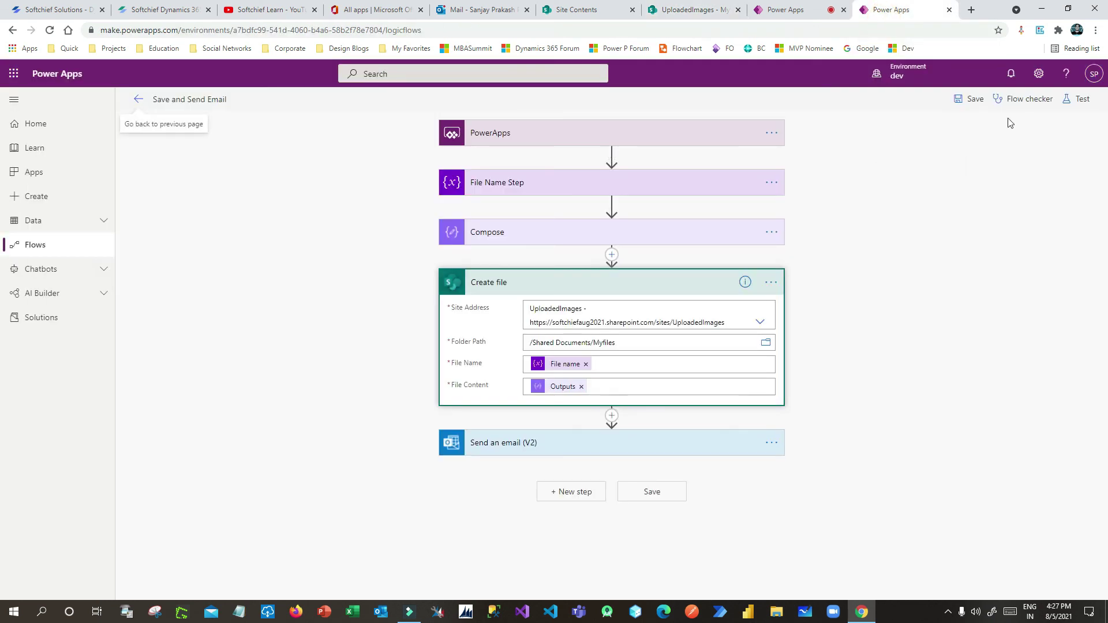
pyautogui.click(138, 101)
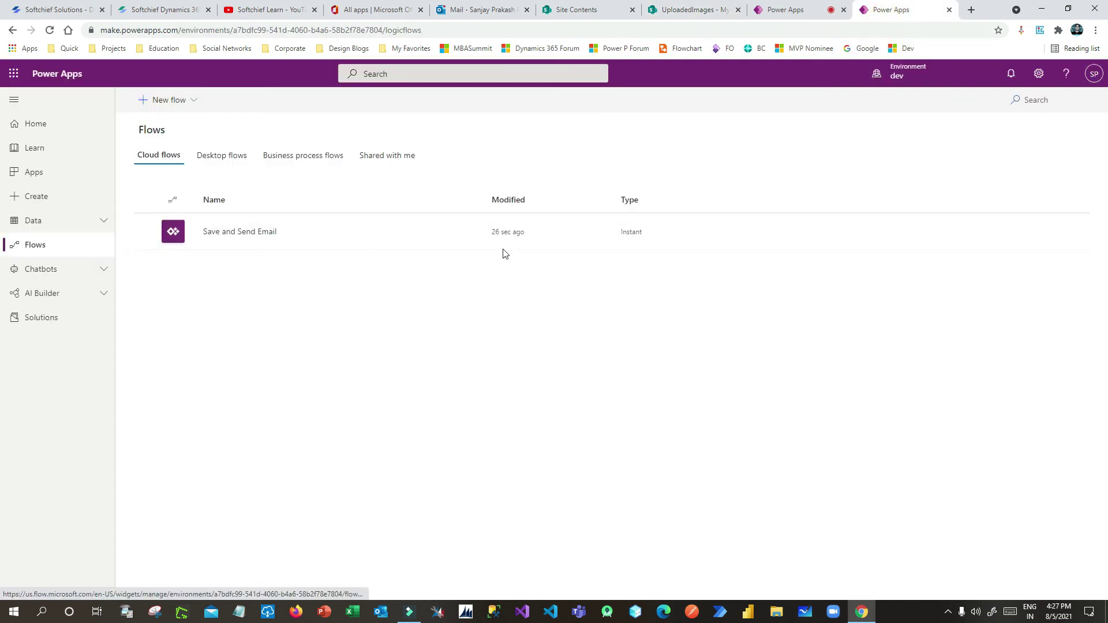
pyautogui.click(472, 233)
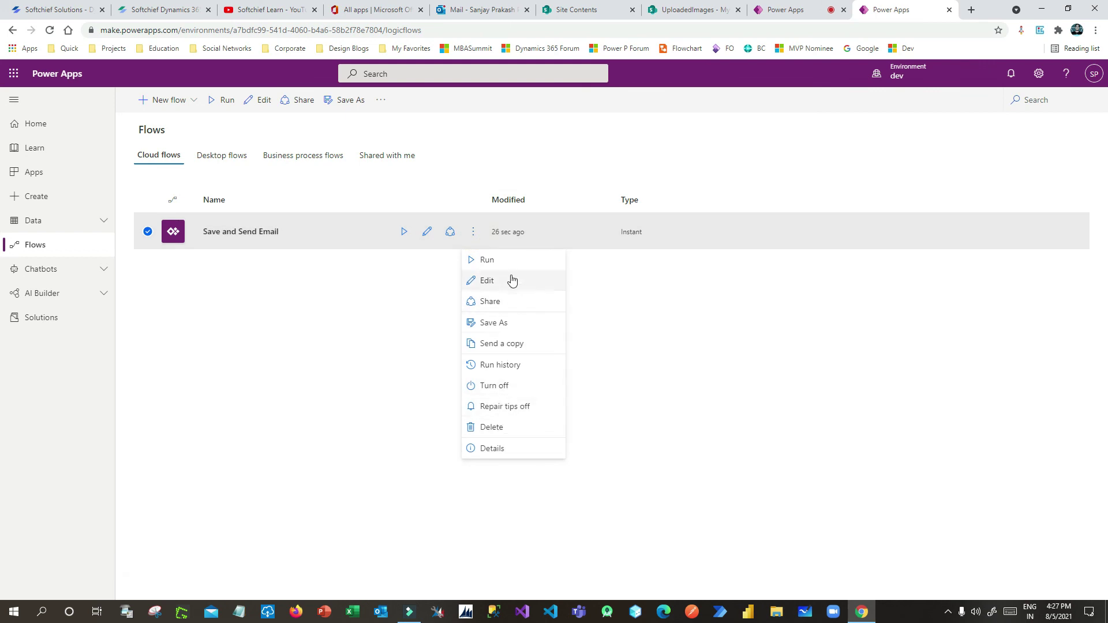
pyautogui.click(508, 366)
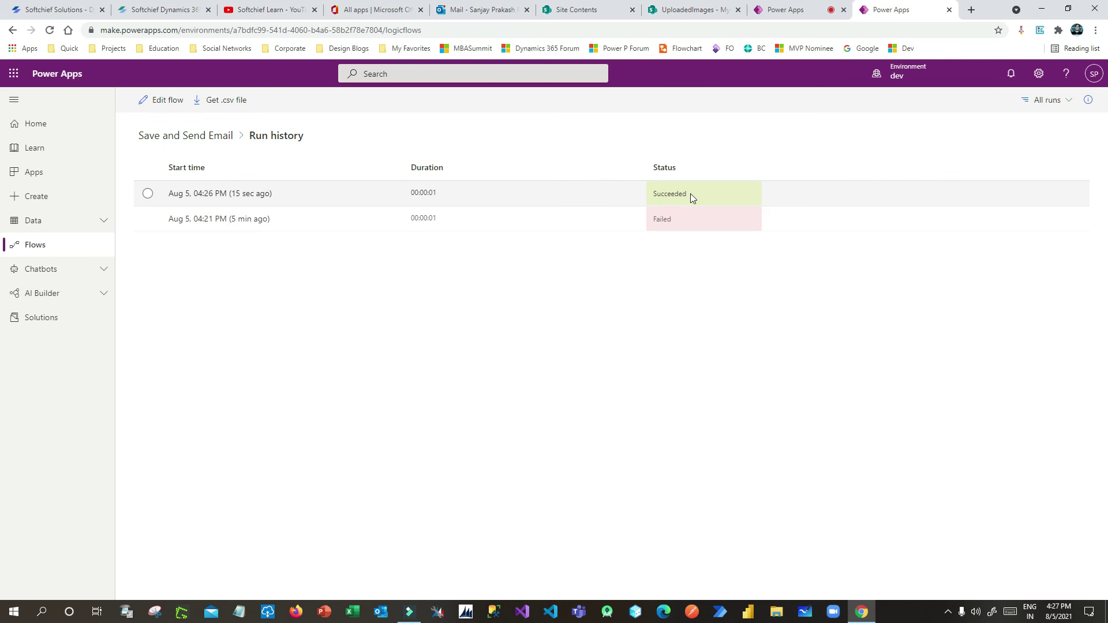
# - Switch to Outlook, open the "A new file uploaded to sharepoint" email, and examine its attachment and file path
pyautogui.click(466, 14)
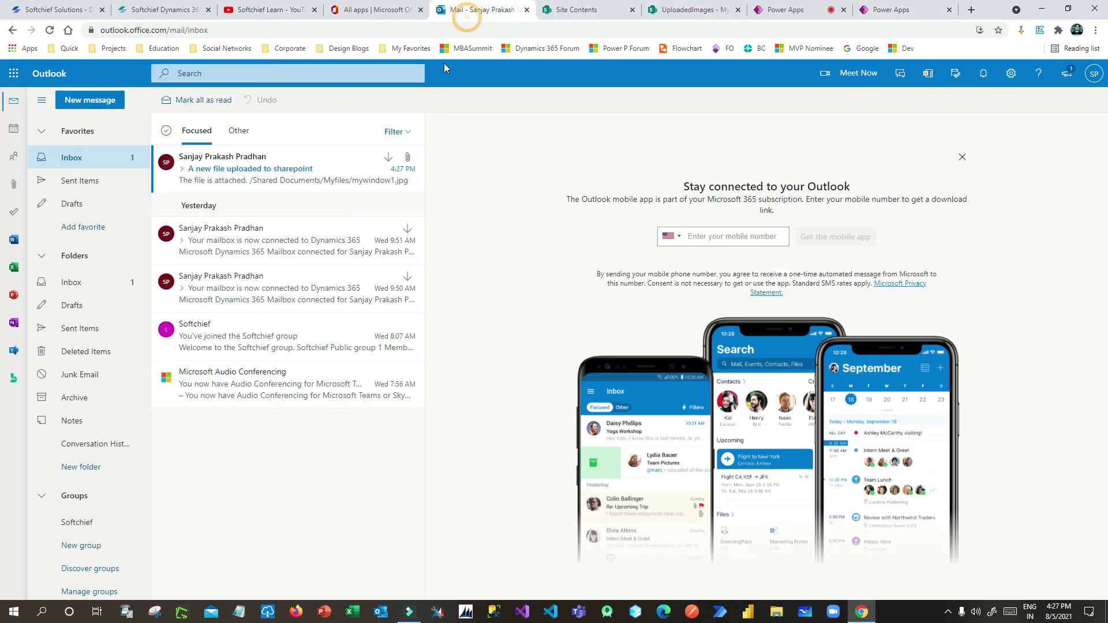
pyautogui.click(267, 182)
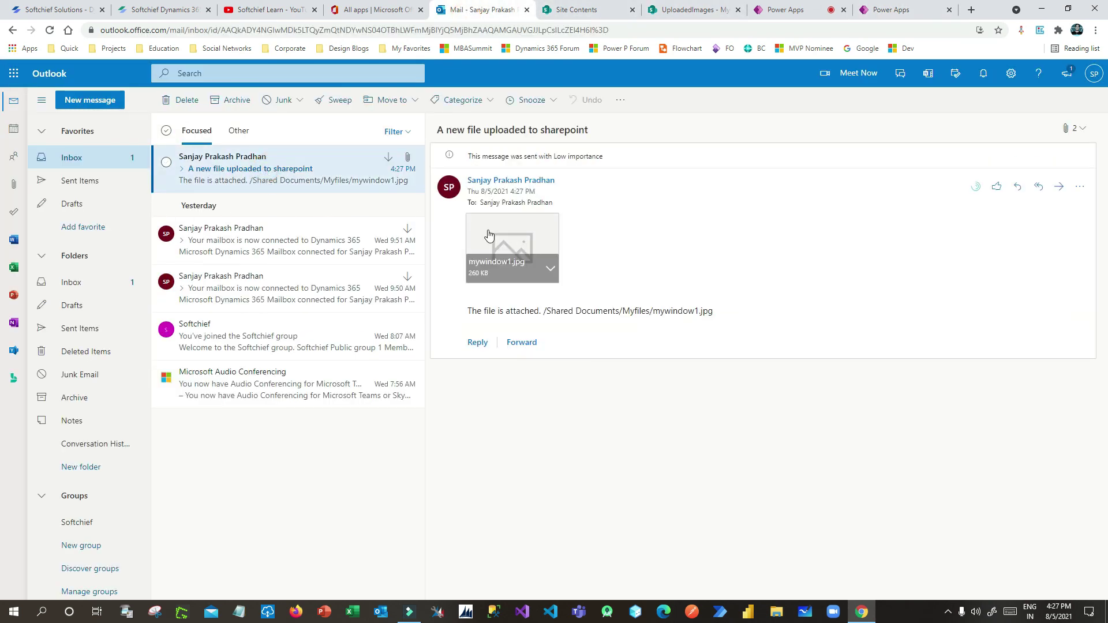
pyautogui.moveTo(541, 311); pyautogui.dragTo(713, 312)
pyautogui.click(722, 313)
# - View the uploaded mywindow1.jpg in SharePoint's Myfiles folder, and return to the folder listing
pyautogui.click(687, 11)
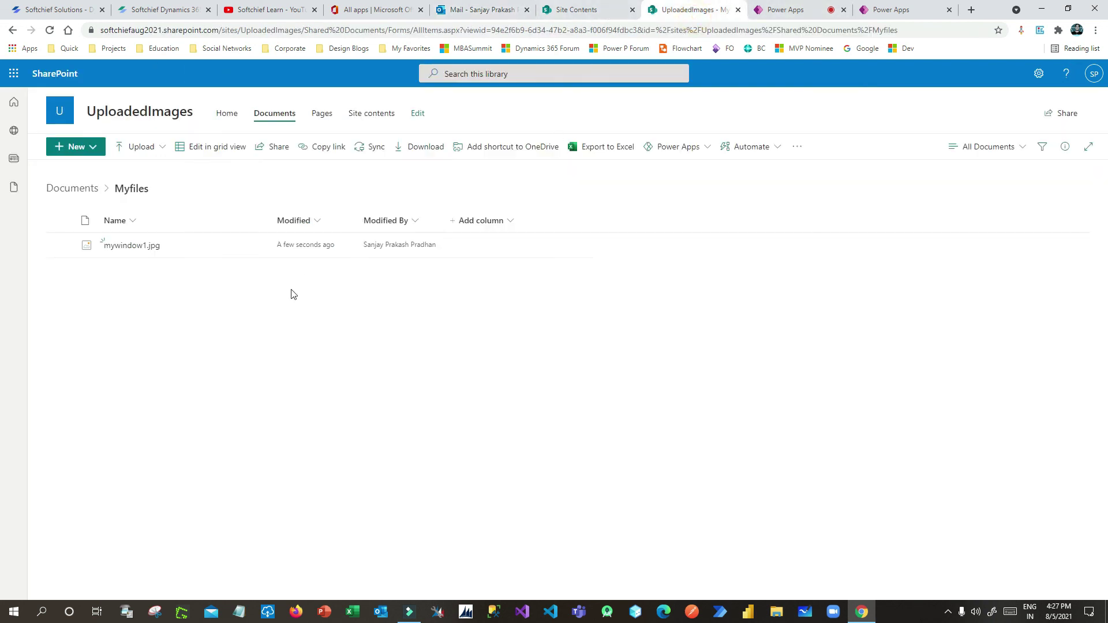
pyautogui.click(130, 250)
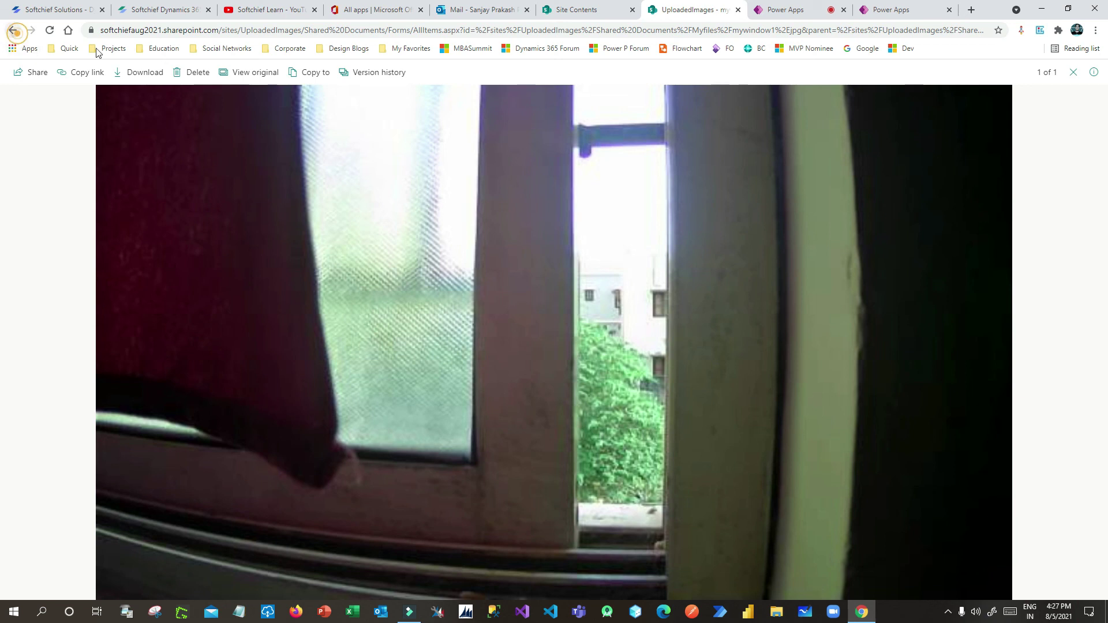
pyautogui.click(12, 30)
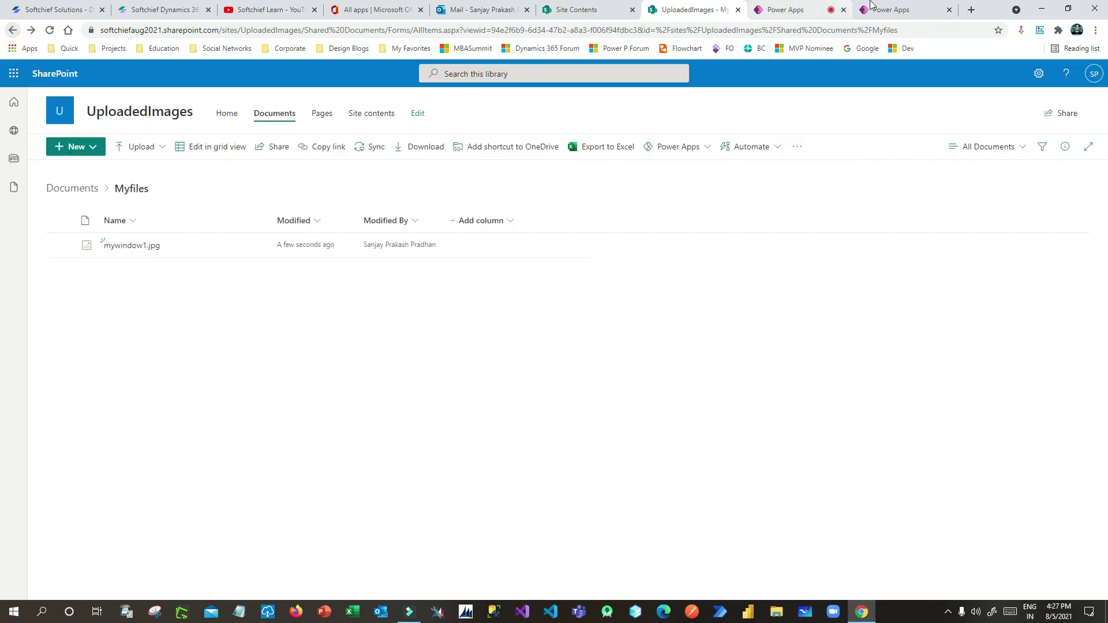
# - Return to the canvas app, exit its preview and dismiss the testing tip
pyautogui.click(873, 6)
pyautogui.click(805, 10)
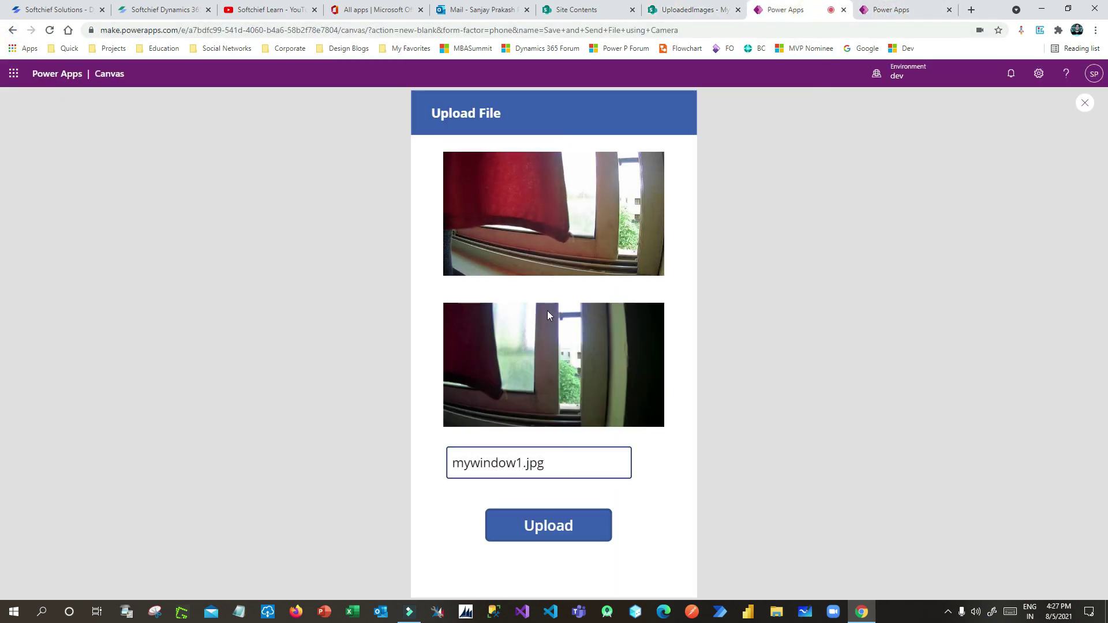
pyautogui.click(1079, 110)
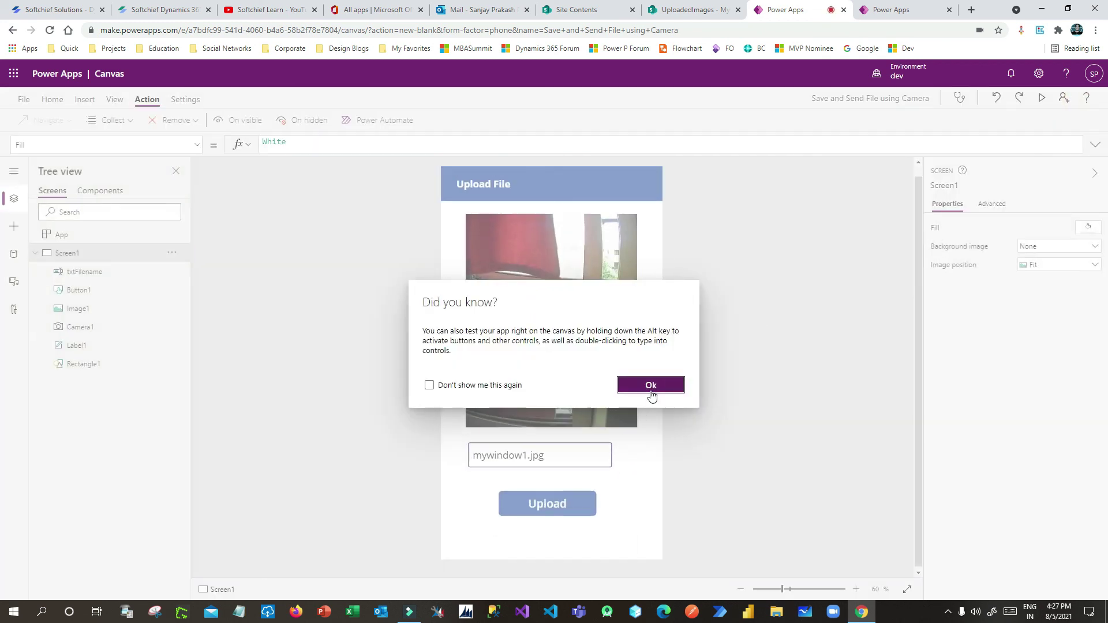
pyautogui.click(649, 388)
# - Review the flow's run history and the email's attached photo once more, and close the flow's browser tab
pyautogui.click(888, 10)
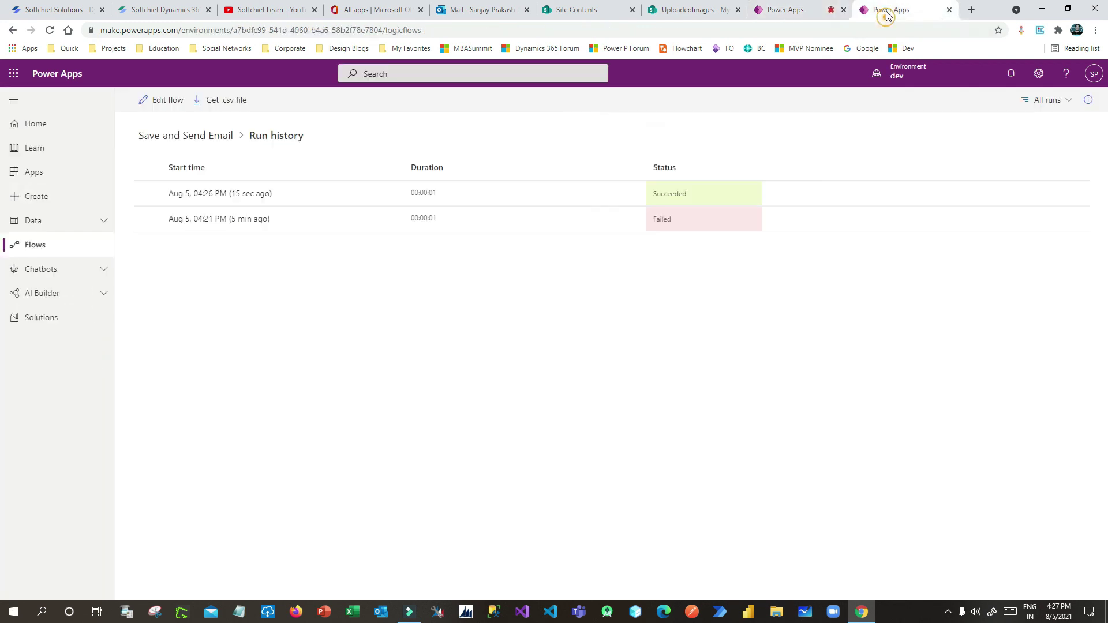
pyautogui.click(699, 9)
pyautogui.click(482, 9)
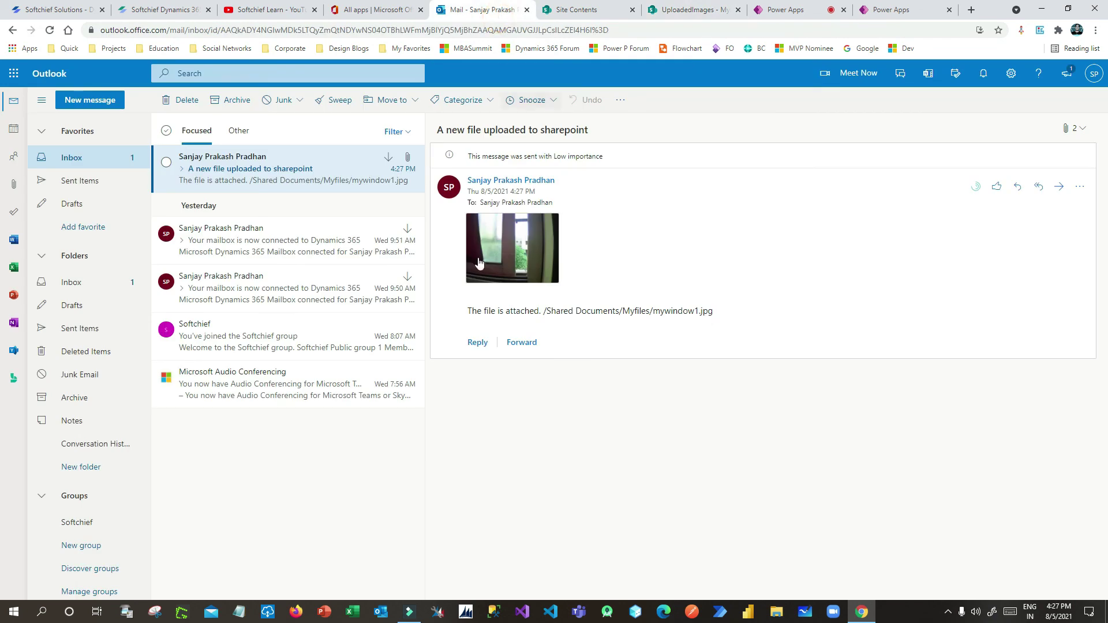
pyautogui.click(902, 13)
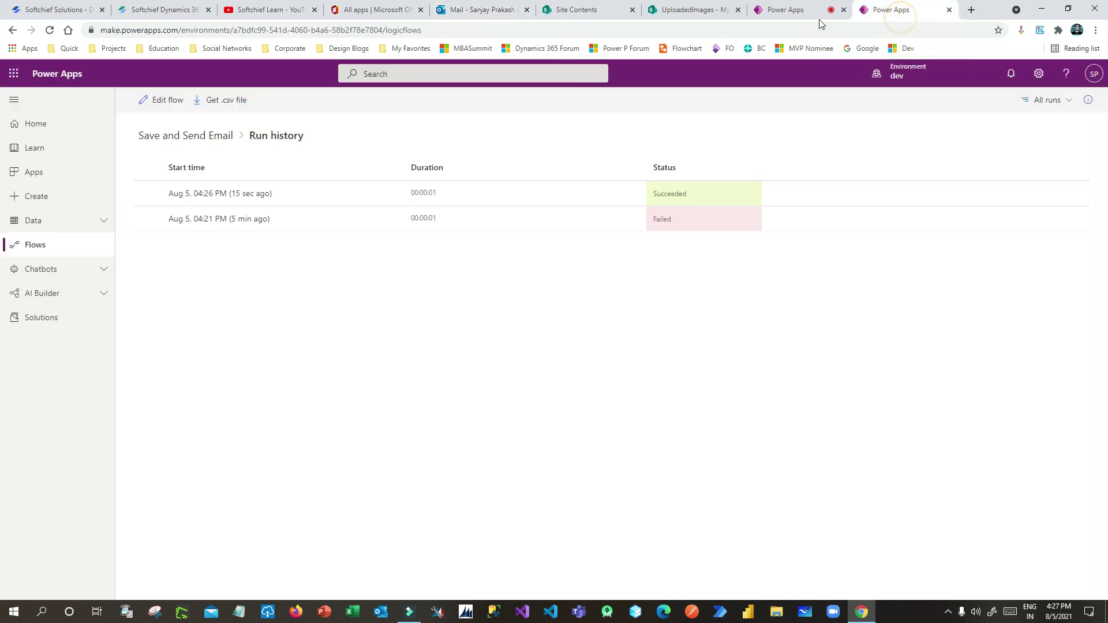
pyautogui.click(950, 10)
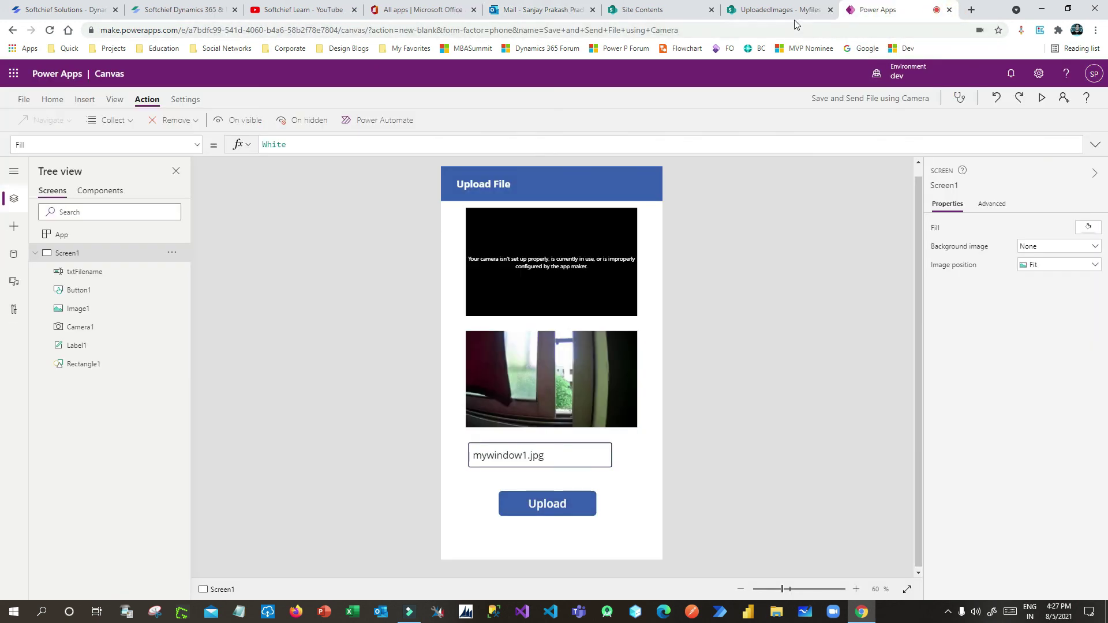